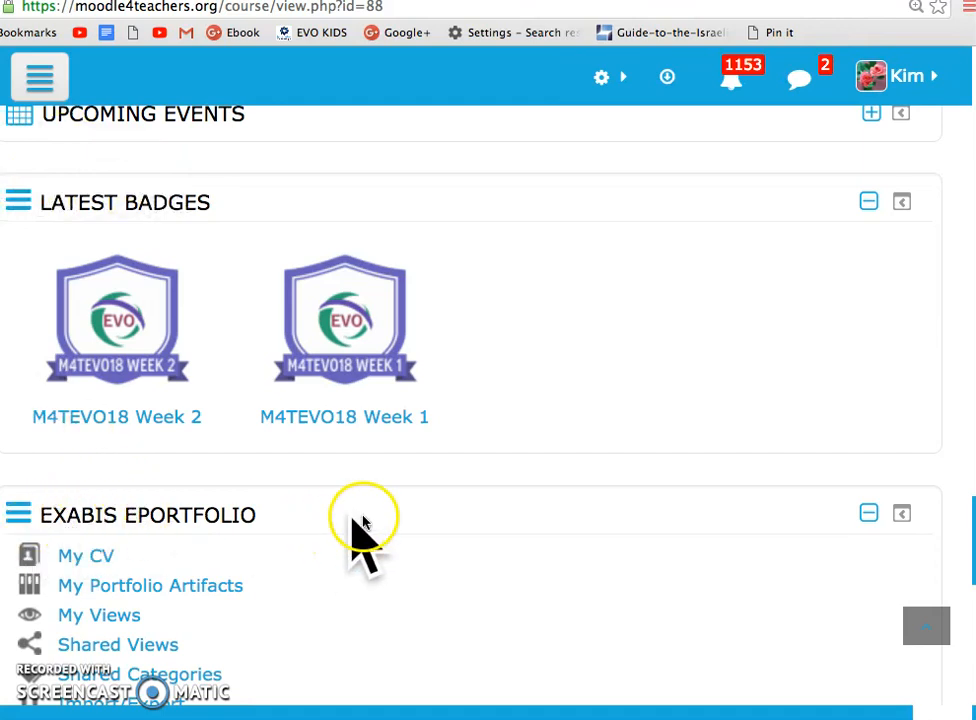
Look through the Week 3 course page and its blocks down to the Exabis ePortfolio block
{"action": "scroll", "coordinate": [397, 505], "scroll_direction": "up", "scroll_amount": 10}
{"action": "scroll", "coordinate": [397, 505], "scroll_direction": "up", "scroll_amount": 15}
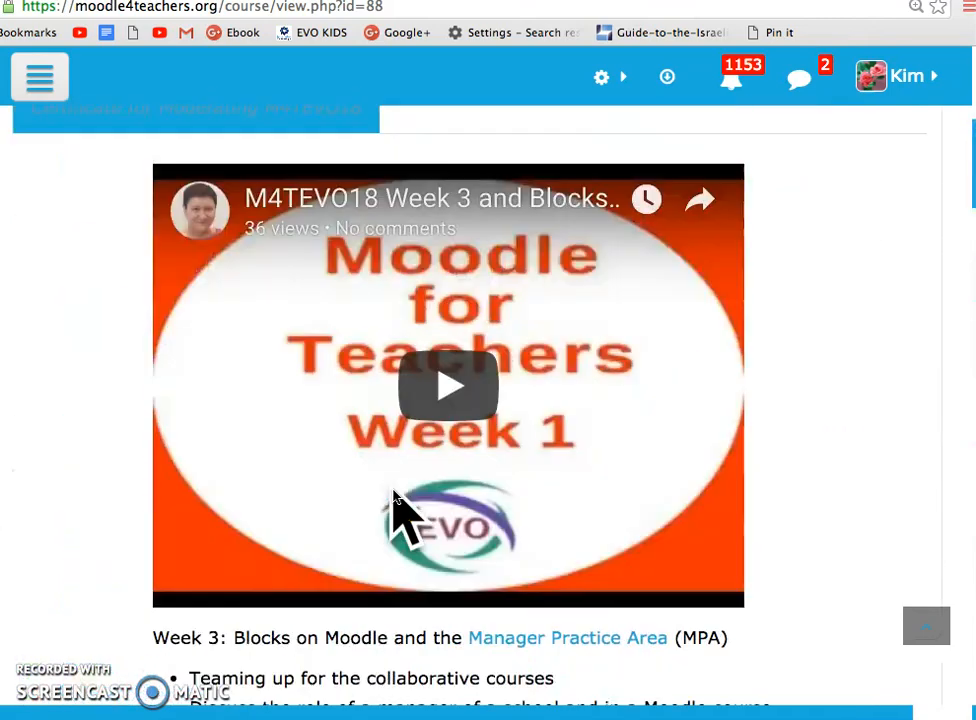
{"action": "scroll", "coordinate": [396, 505], "scroll_direction": "up", "scroll_amount": 6}
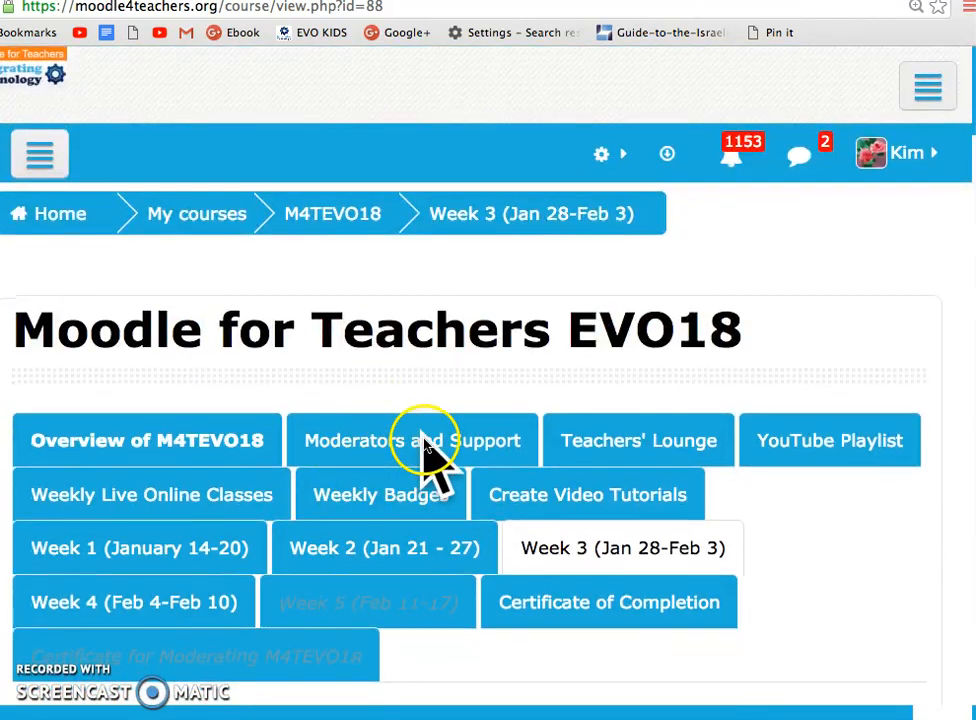
{"action": "scroll", "coordinate": [462, 510], "scroll_direction": "down", "scroll_amount": 10}
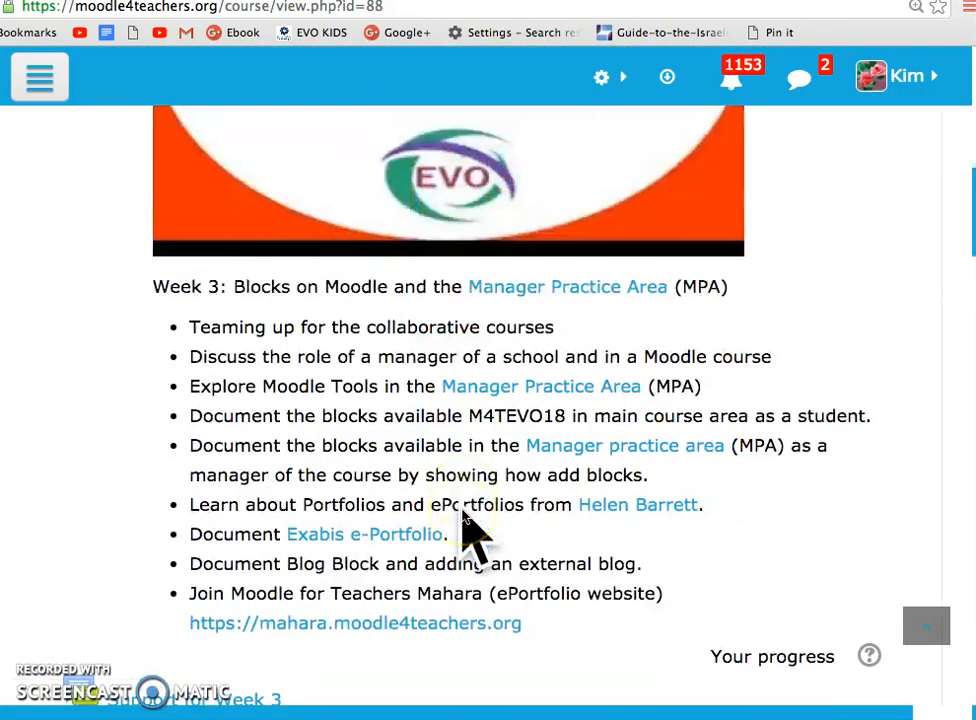
{"action": "scroll", "coordinate": [462, 513], "scroll_direction": "down", "scroll_amount": 15}
{"action": "scroll", "coordinate": [468, 520], "scroll_direction": "down", "scroll_amount": 4}
{"action": "scroll", "coordinate": [462, 515], "scroll_direction": "down", "scroll_amount": 3}
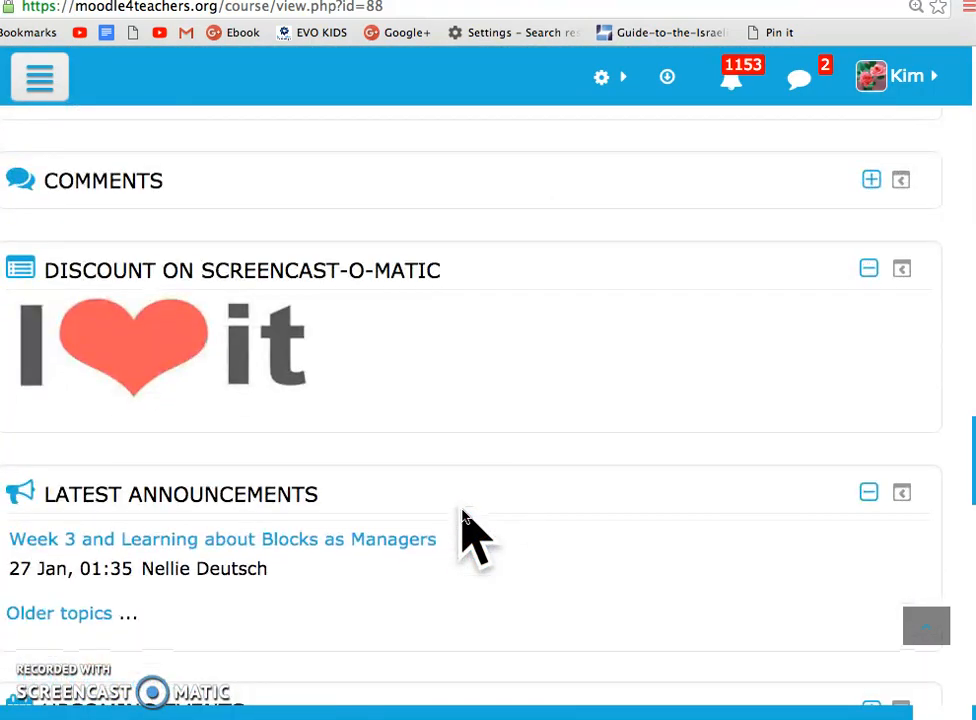
{"action": "scroll", "coordinate": [462, 515], "scroll_direction": "down", "scroll_amount": 5}
{"action": "scroll", "coordinate": [462, 515], "scroll_direction": "down", "scroll_amount": 2}
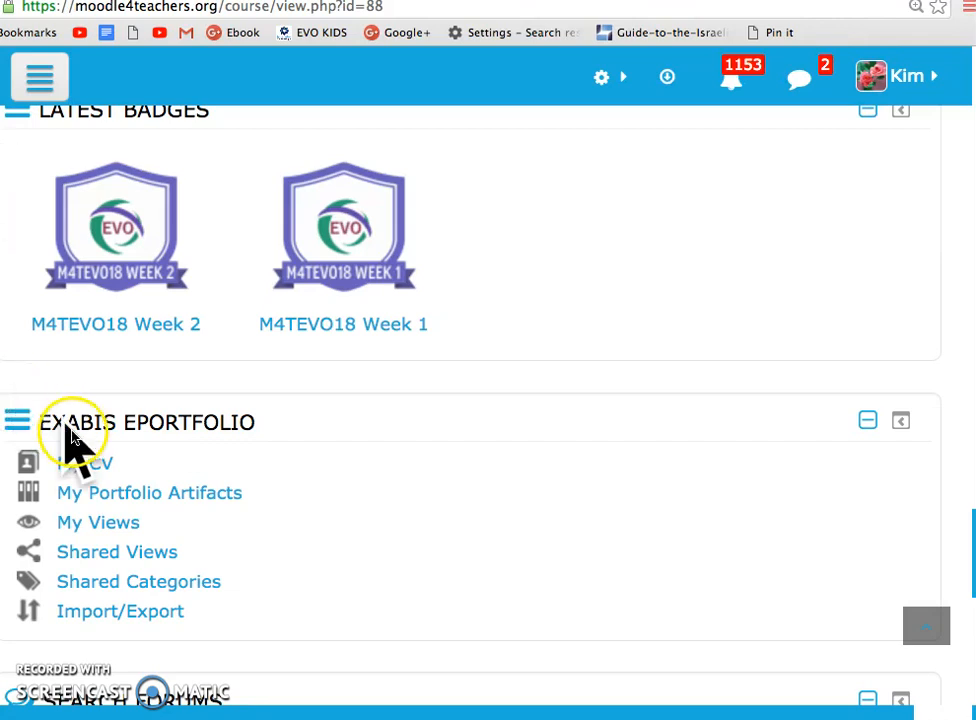
Open My Portfolio Artifacts from the Exabis ePortfolio block and check the category list, keeping Root Category
{"action": "left_click", "coordinate": [128, 494]}
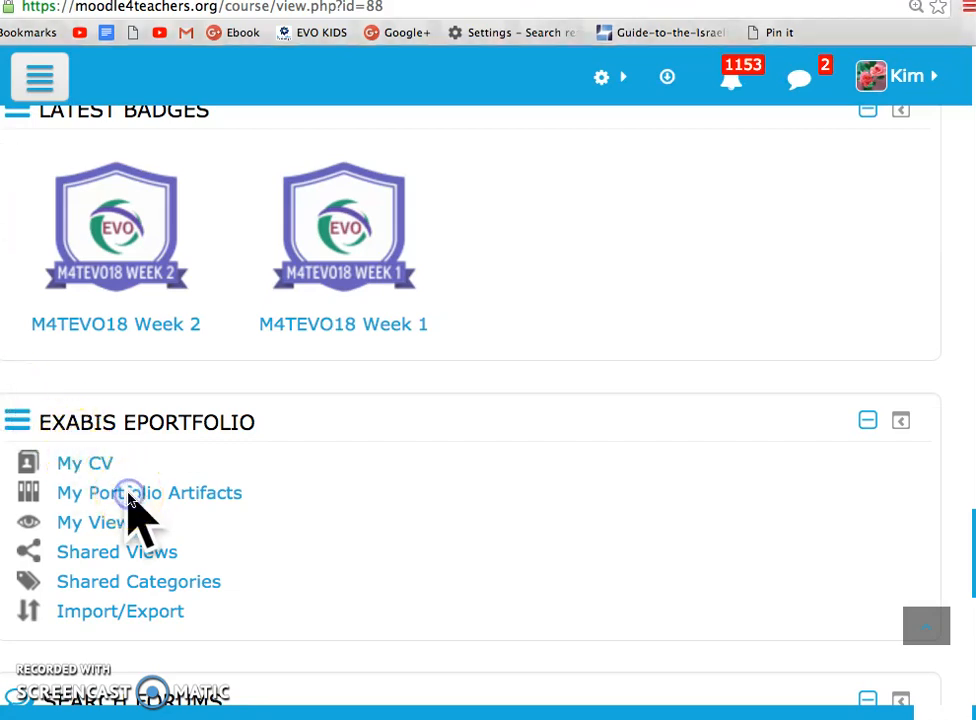
{"action": "left_click", "coordinate": [128, 496]}
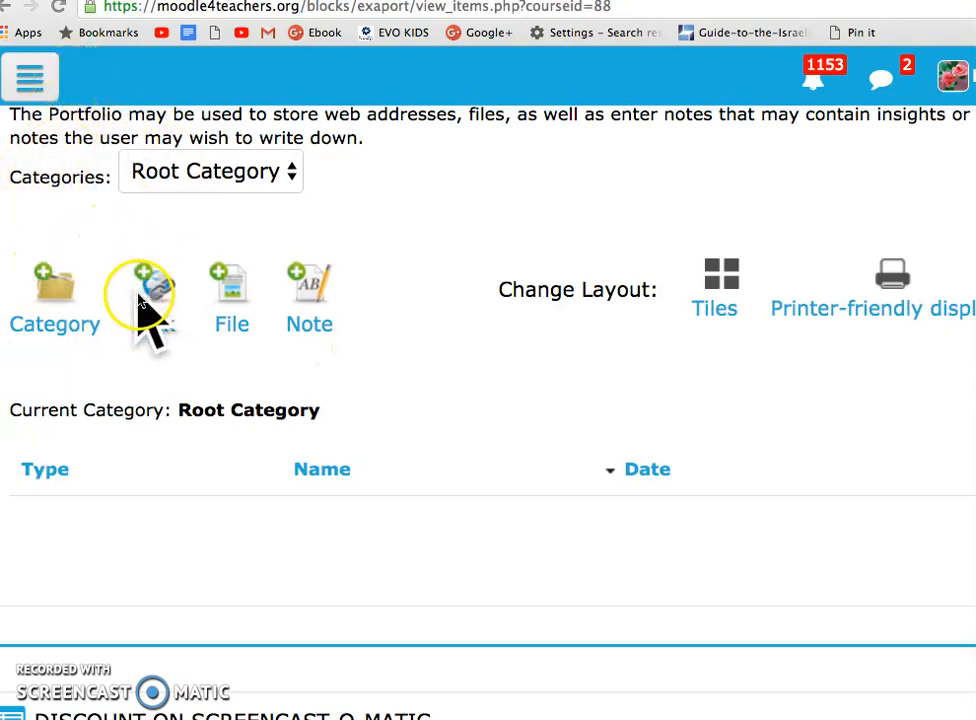
{"action": "left_click", "coordinate": [47, 276]}
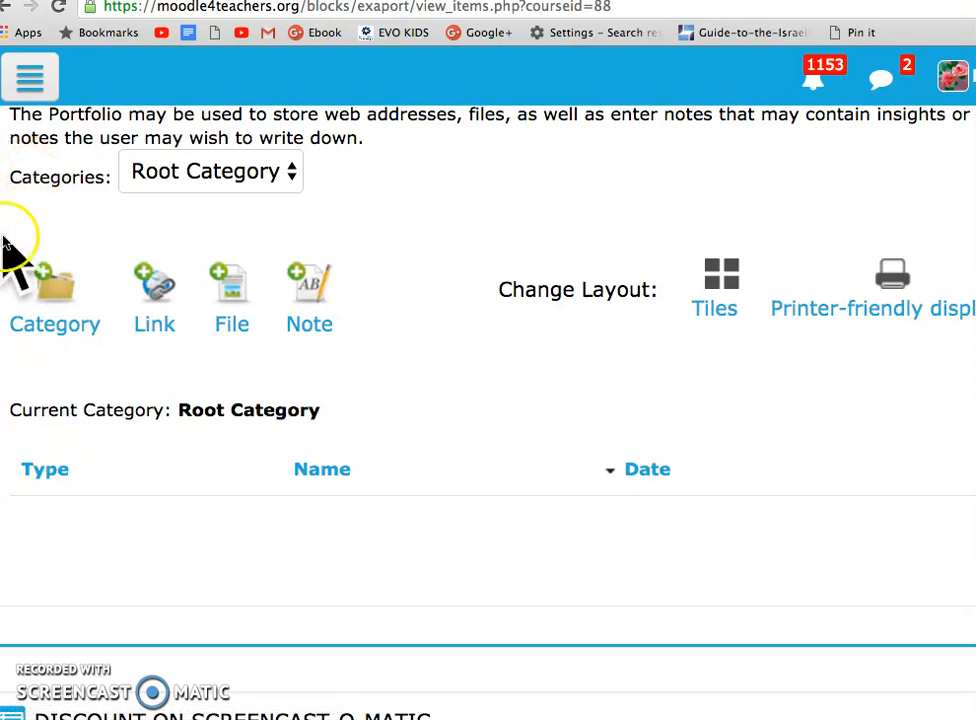
{"action": "left_click", "coordinate": [295, 166]}
{"action": "left_click", "coordinate": [297, 172]}
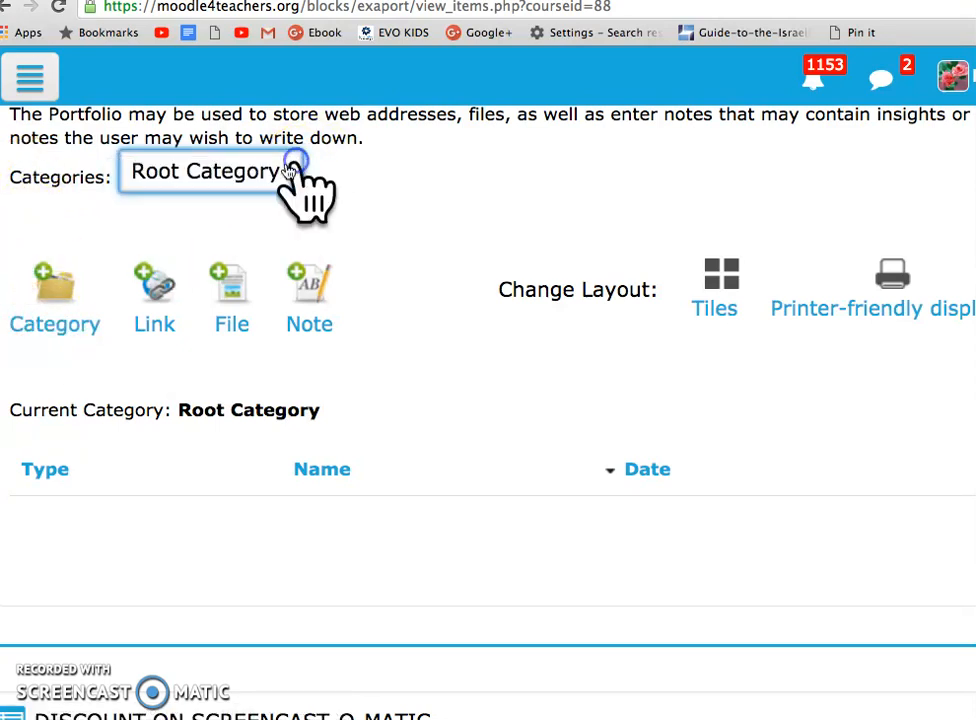
Start a new portfolio category under Root Category and name it VIDEOS FROM SCREENCAST
{"action": "left_click", "coordinate": [58, 322]}
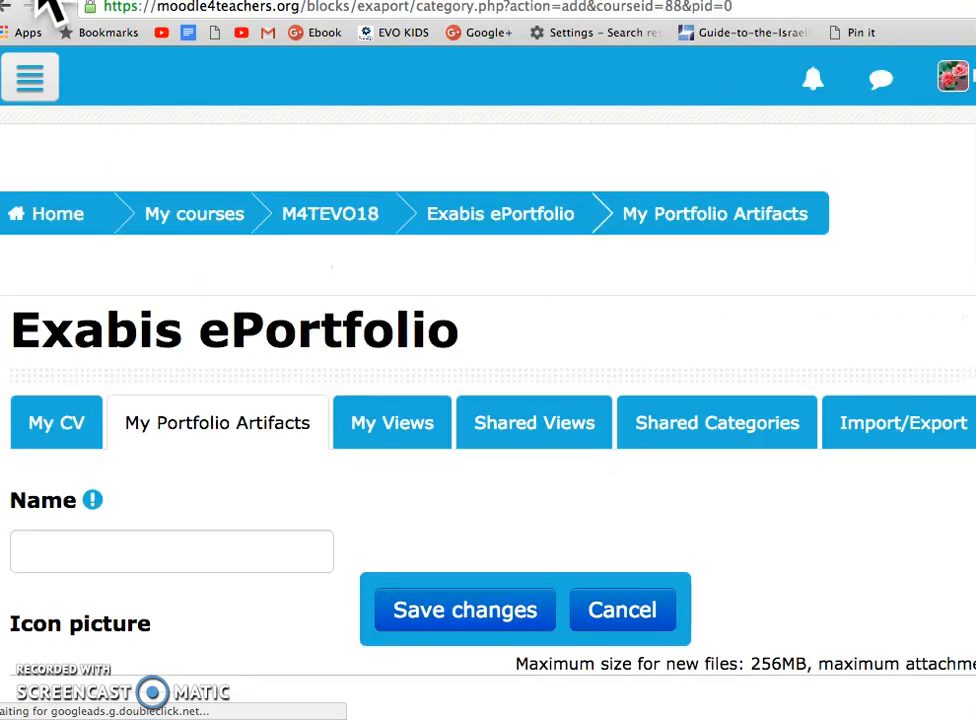
{"action": "scroll", "coordinate": [113, 296], "scroll_direction": "down", "scroll_amount": 3}
{"action": "scroll", "coordinate": [113, 296], "scroll_direction": "down", "scroll_amount": 1}
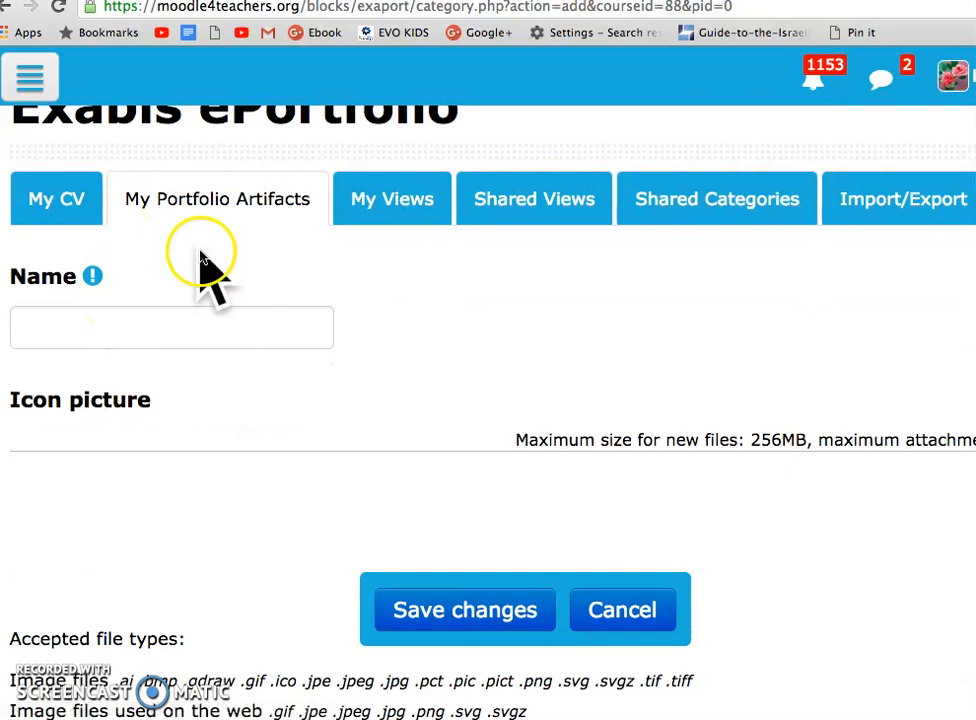
{"action": "scroll", "coordinate": [185, 213], "scroll_direction": "down", "scroll_amount": 1}
{"action": "scroll", "coordinate": [185, 213], "scroll_direction": "down", "scroll_amount": 1}
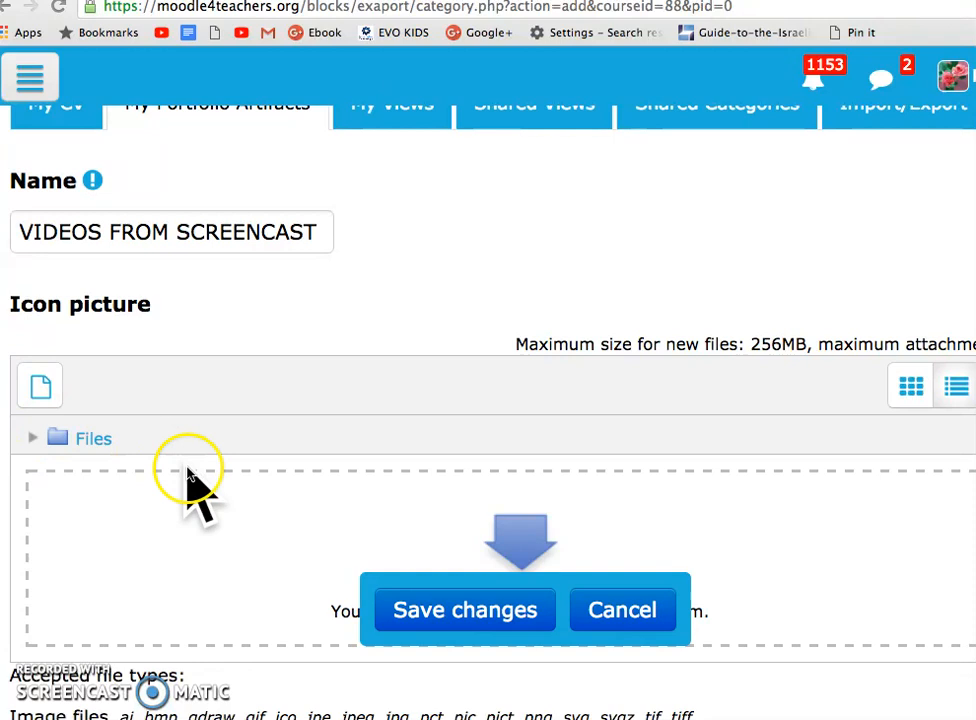
Examine the category form's icon picture, accepted file types, icon merging and share options
{"action": "scroll", "coordinate": [196, 484], "scroll_direction": "down", "scroll_amount": 5}
{"action": "scroll", "coordinate": [196, 484], "scroll_direction": "up", "scroll_amount": 2}
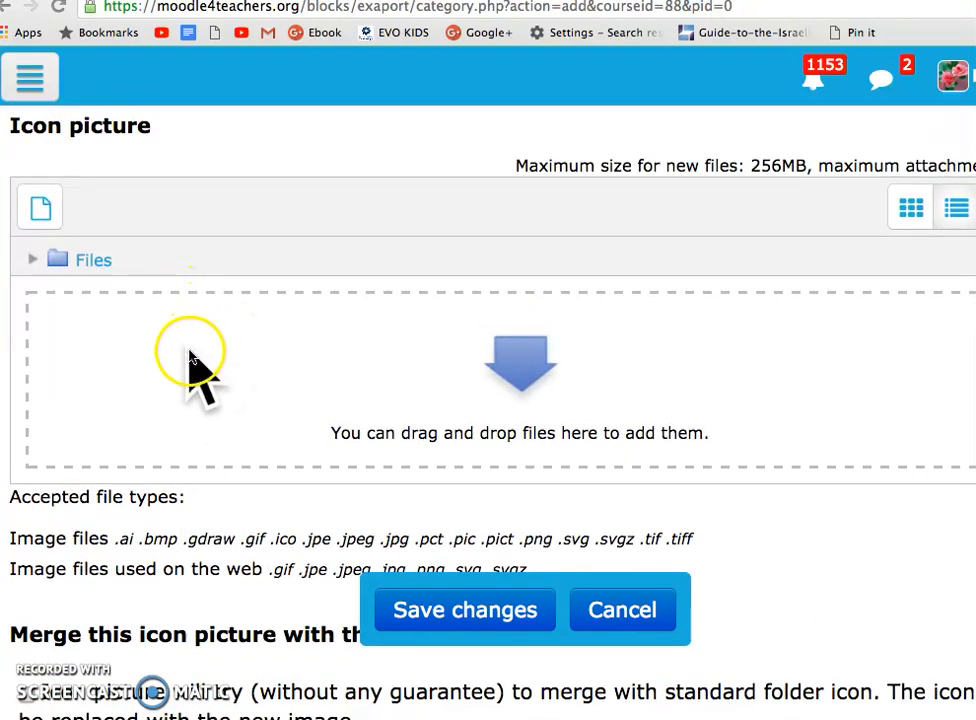
{"action": "scroll", "coordinate": [211, 362], "scroll_direction": "down", "scroll_amount": 5}
{"action": "scroll", "coordinate": [207, 381], "scroll_direction": "down", "scroll_amount": 7}
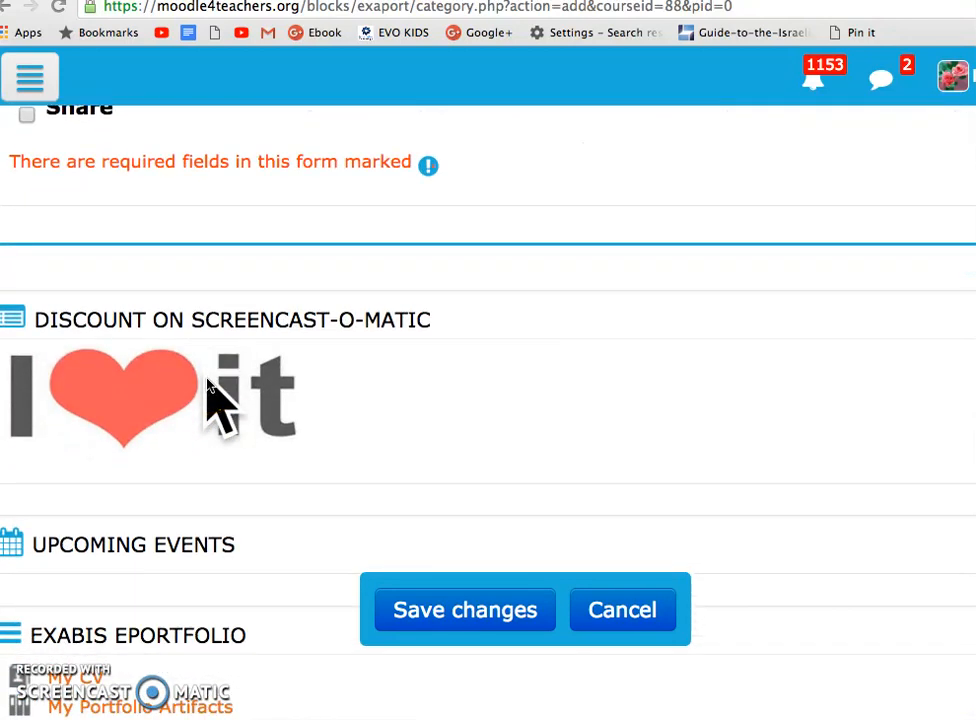
{"action": "scroll", "coordinate": [207, 381], "scroll_direction": "up", "scroll_amount": 5}
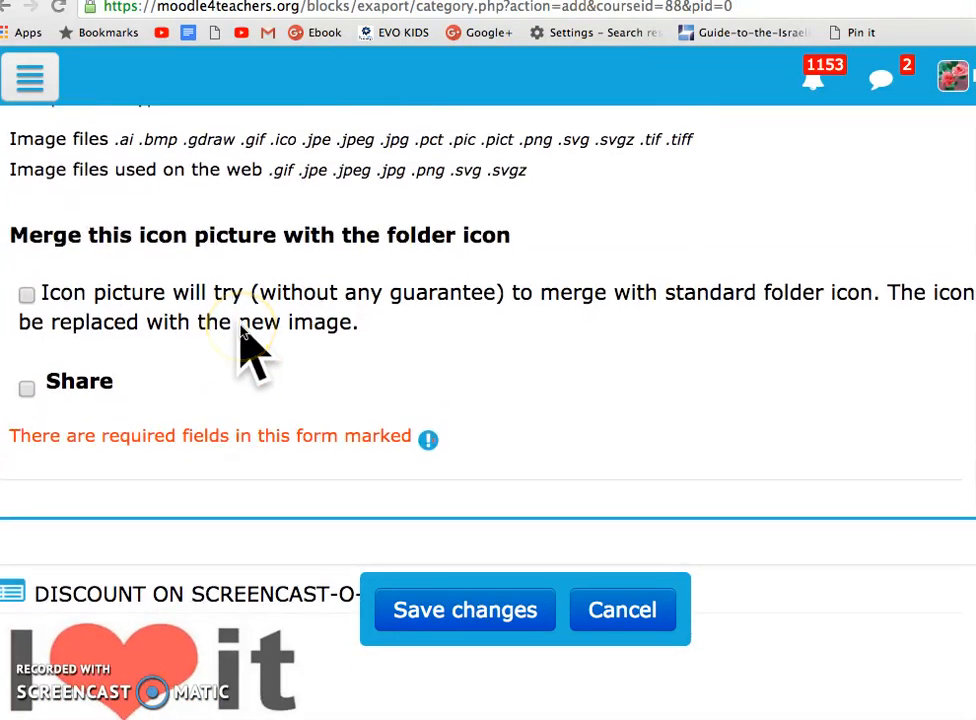
{"action": "scroll", "coordinate": [240, 335], "scroll_direction": "up", "scroll_amount": 1}
{"action": "scroll", "coordinate": [252, 290], "scroll_direction": "up", "scroll_amount": 1}
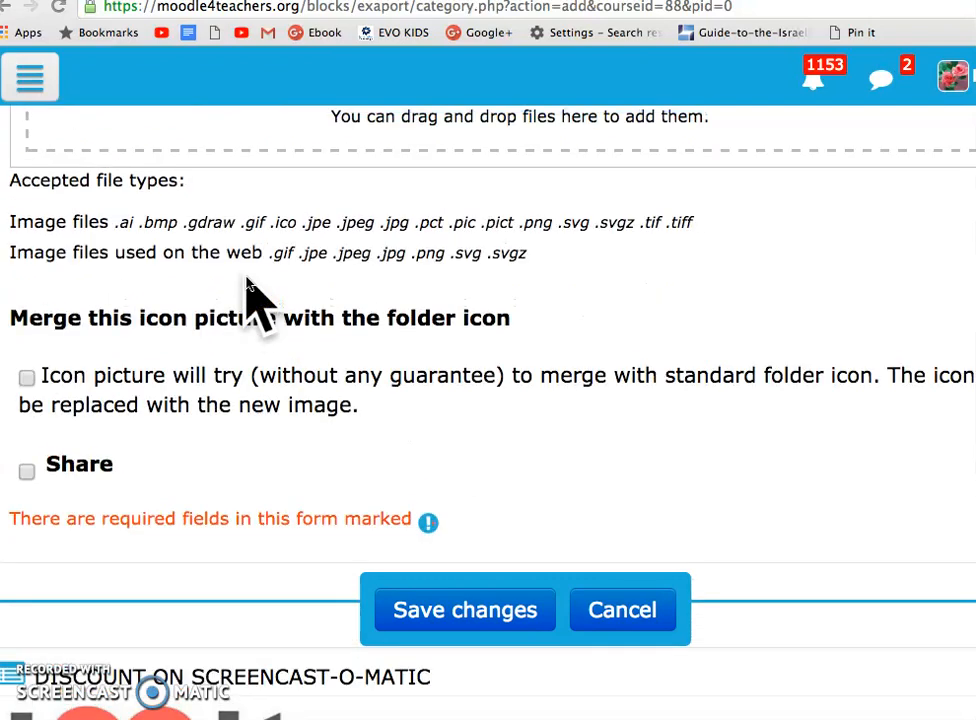
{"action": "scroll", "coordinate": [252, 295], "scroll_direction": "up", "scroll_amount": 1}
{"action": "scroll", "coordinate": [251, 300], "scroll_direction": "down", "scroll_amount": 2}
{"action": "left_click", "coordinate": [245, 310]}
Save the new portfolio category without sharing it or merging an icon picture
{"action": "scroll", "coordinate": [245, 310], "scroll_direction": "down", "scroll_amount": 2}
{"action": "scroll", "coordinate": [178, 295], "scroll_direction": "down", "scroll_amount": 1}
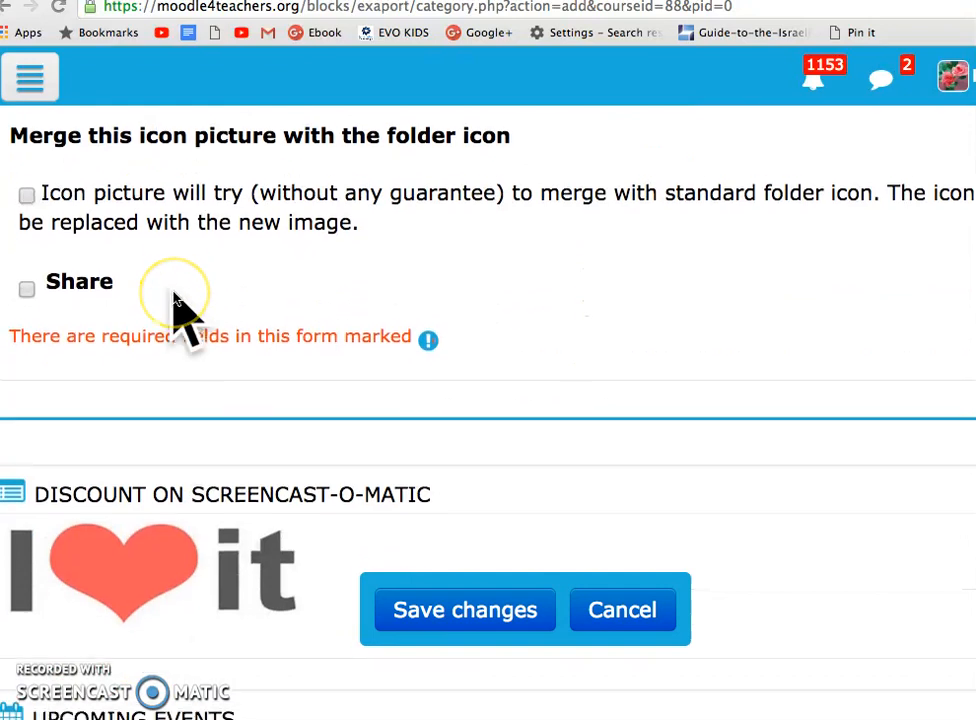
{"action": "scroll", "coordinate": [233, 330], "scroll_direction": "down", "scroll_amount": 3}
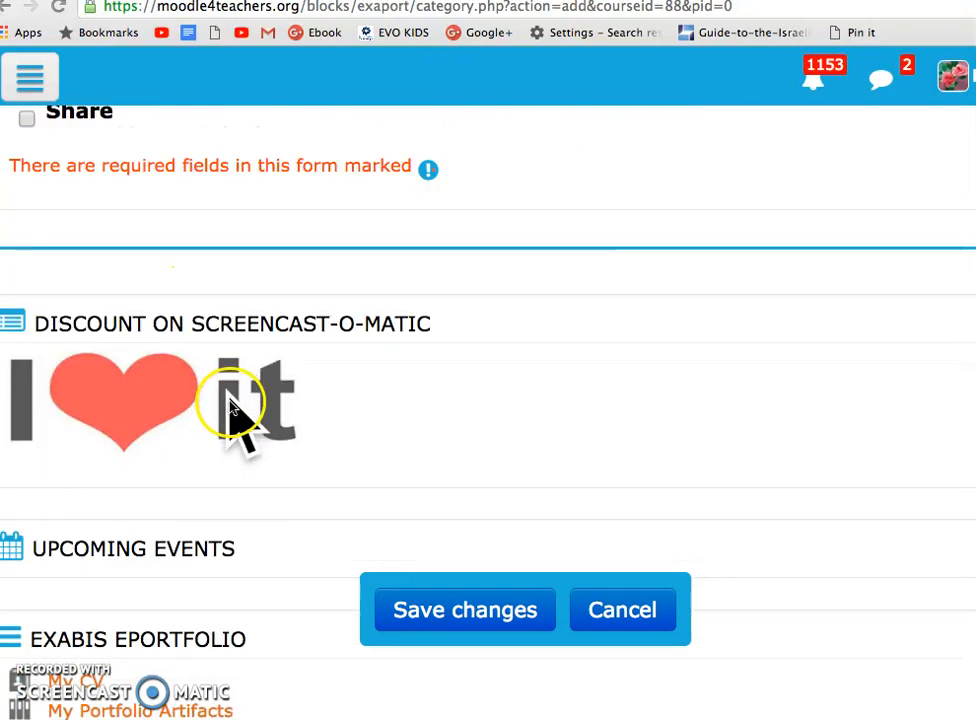
{"action": "left_click", "coordinate": [470, 610]}
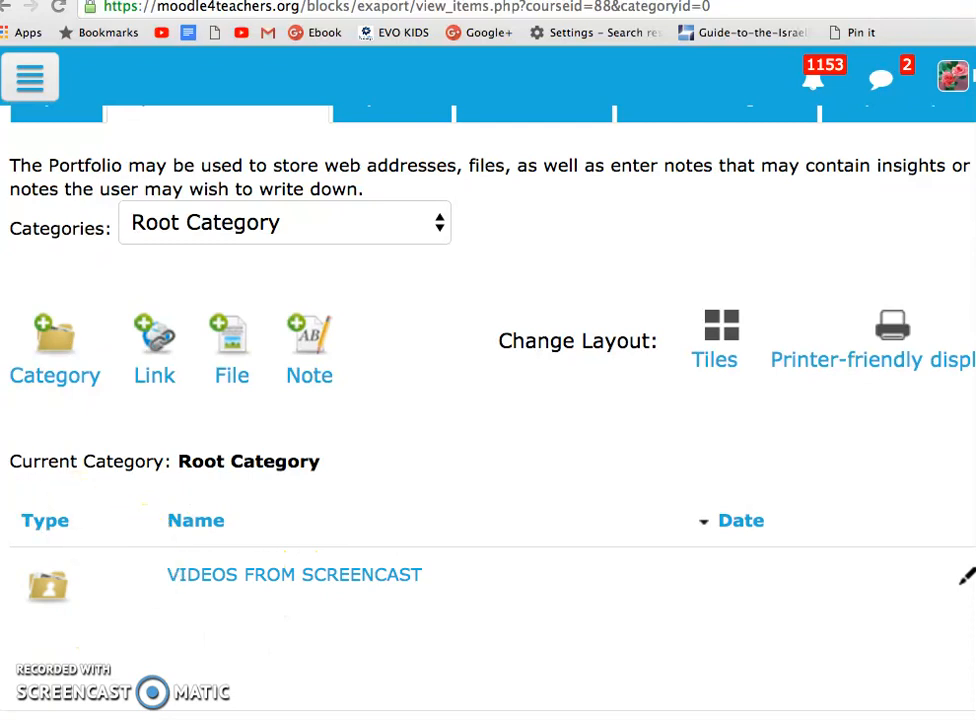
Switch to the Week 1 forum and open the "PoodLL on Moodle" discussion
{"action": "left_click", "coordinate": [38, 1]}
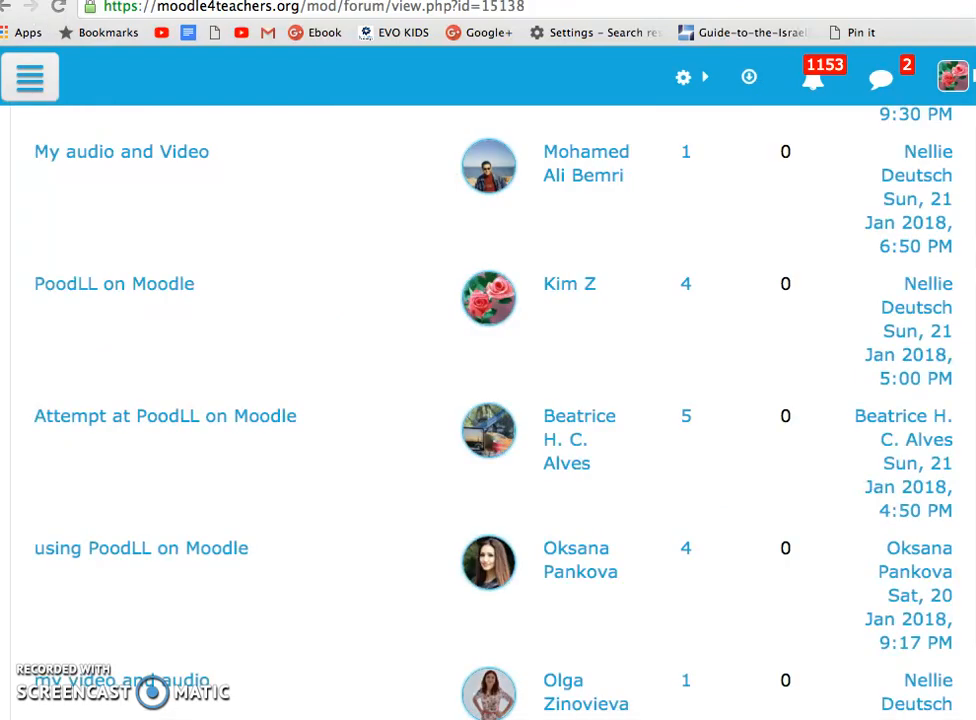
{"action": "left_click", "coordinate": [75, 287]}
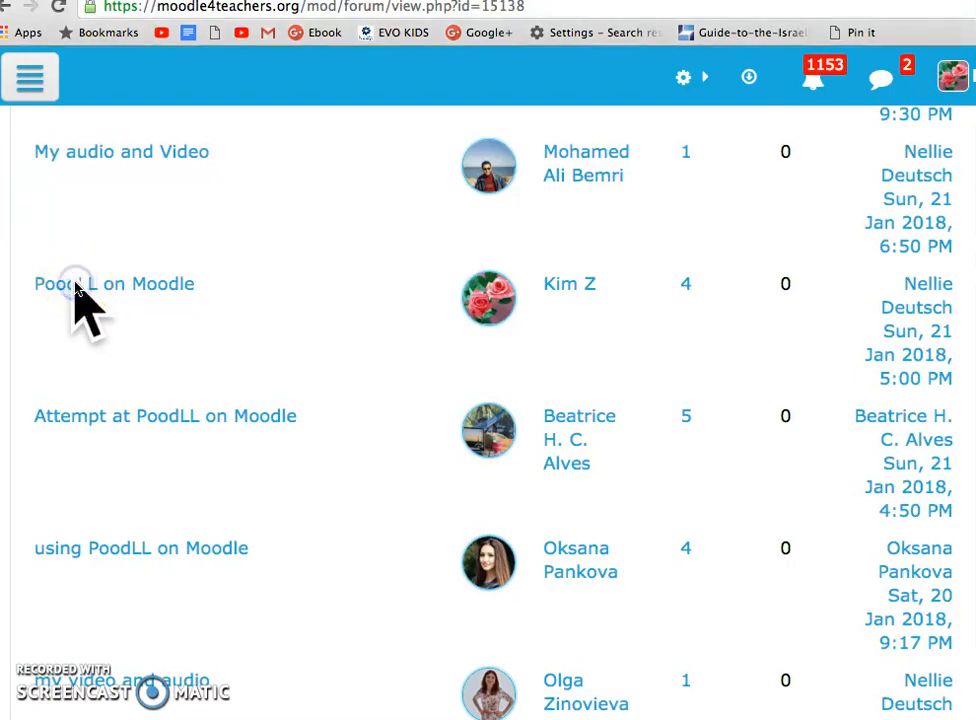
{"action": "left_click", "coordinate": [75, 287]}
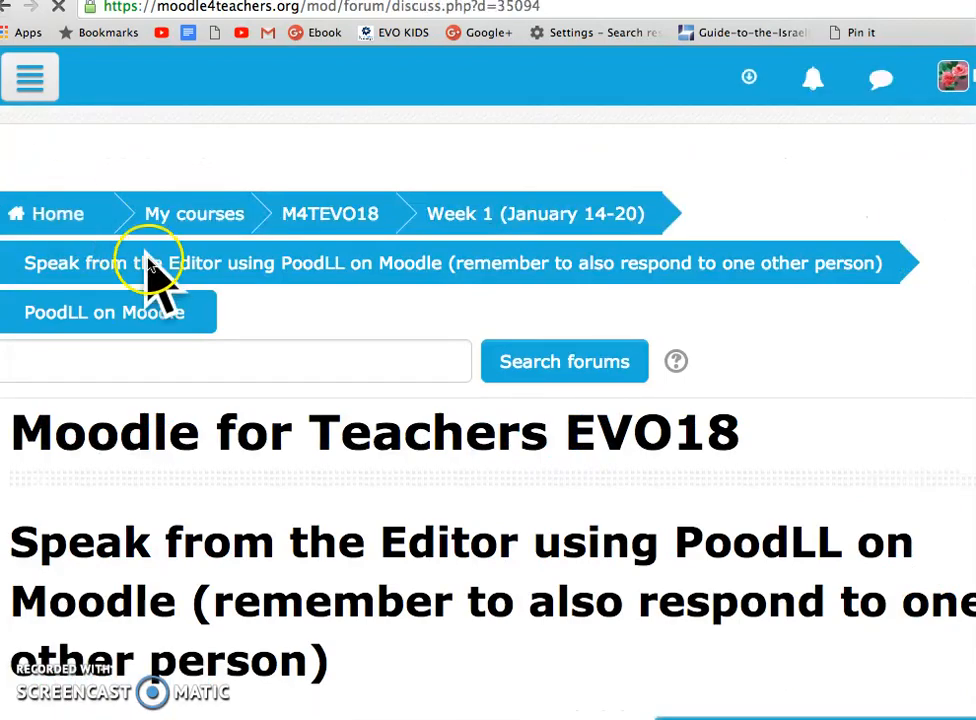
Start exporting the discussion's opening post, which contains the POODLE MOODLE screencast video, to the portfolio
{"action": "scroll", "coordinate": [276, 508], "scroll_direction": "down", "scroll_amount": 3}
{"action": "scroll", "coordinate": [276, 508], "scroll_direction": "down", "scroll_amount": 10}
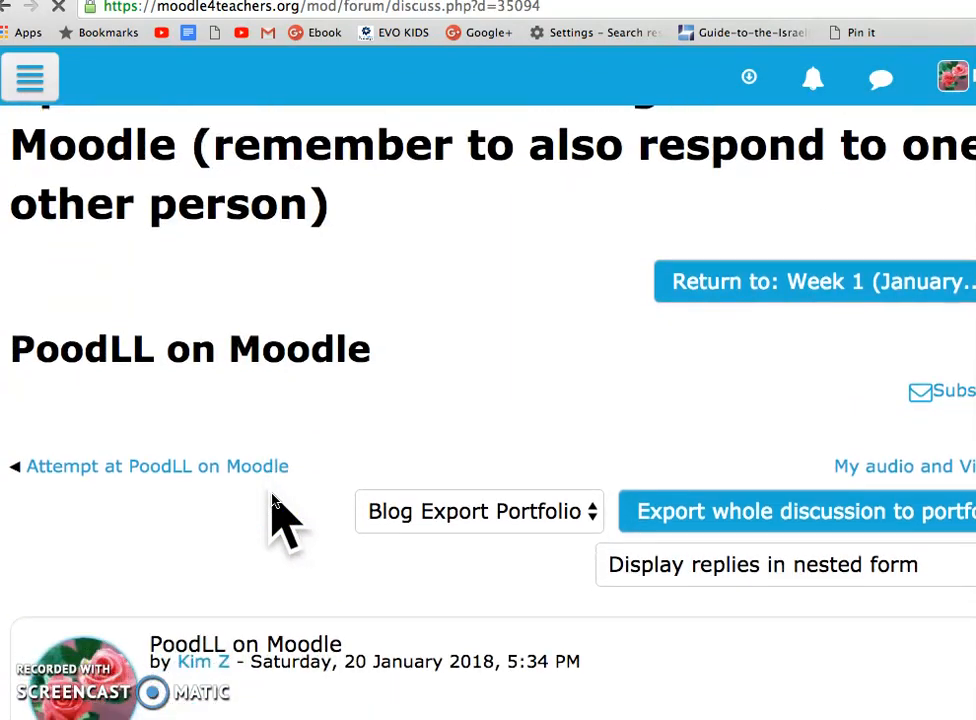
{"action": "scroll", "coordinate": [276, 500], "scroll_direction": "down", "scroll_amount": 8}
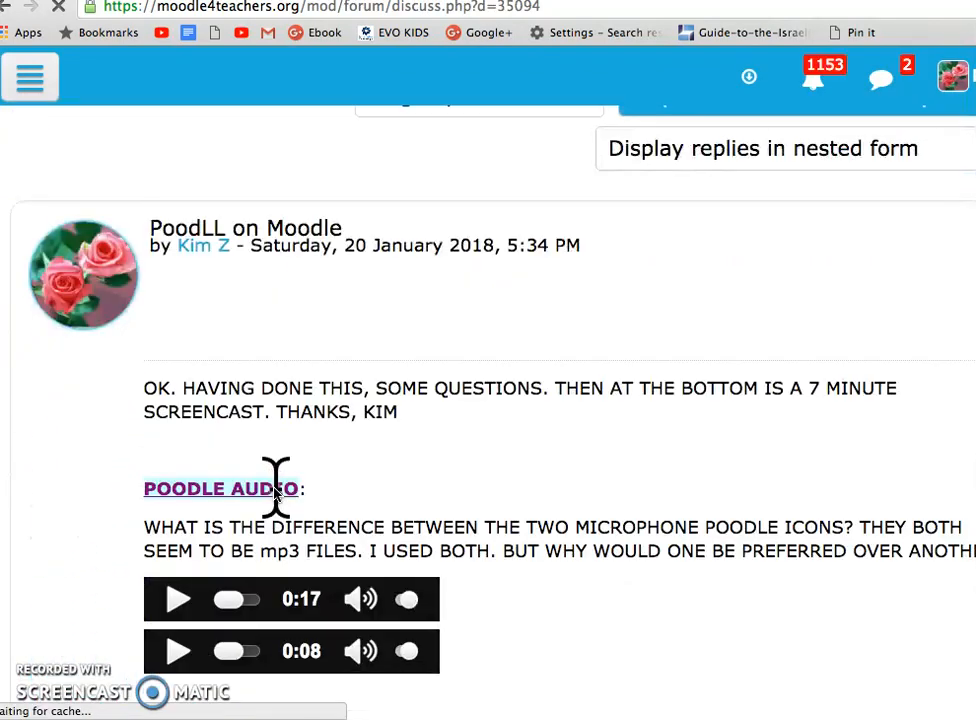
{"action": "left_click", "coordinate": [290, 402]}
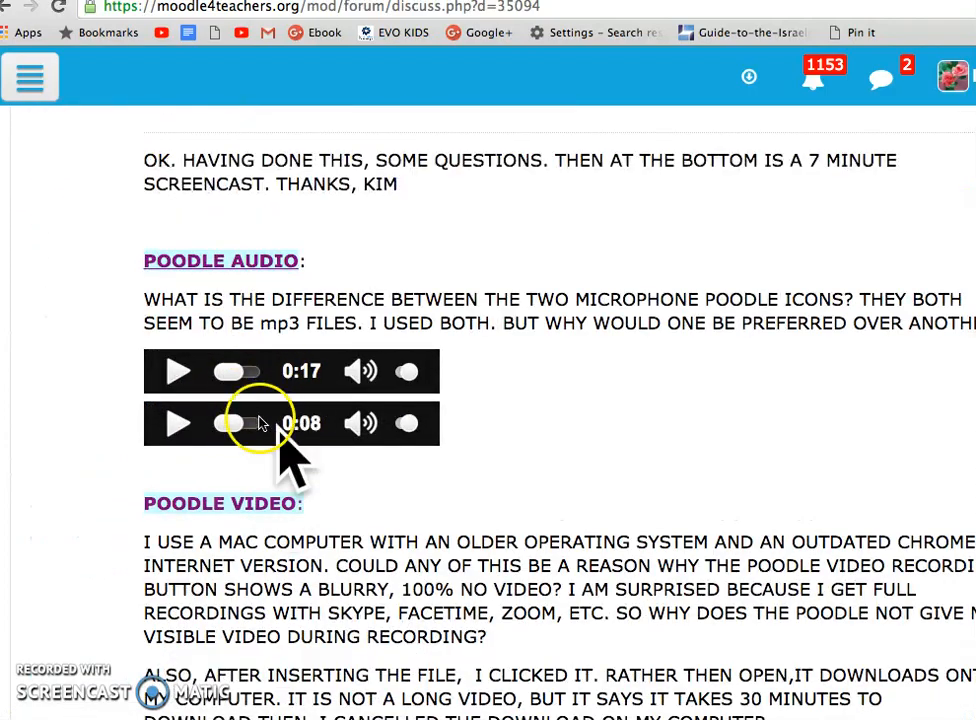
{"action": "scroll", "coordinate": [448, 470], "scroll_direction": "down", "scroll_amount": 2}
{"action": "scroll", "coordinate": [448, 470], "scroll_direction": "down", "scroll_amount": 13}
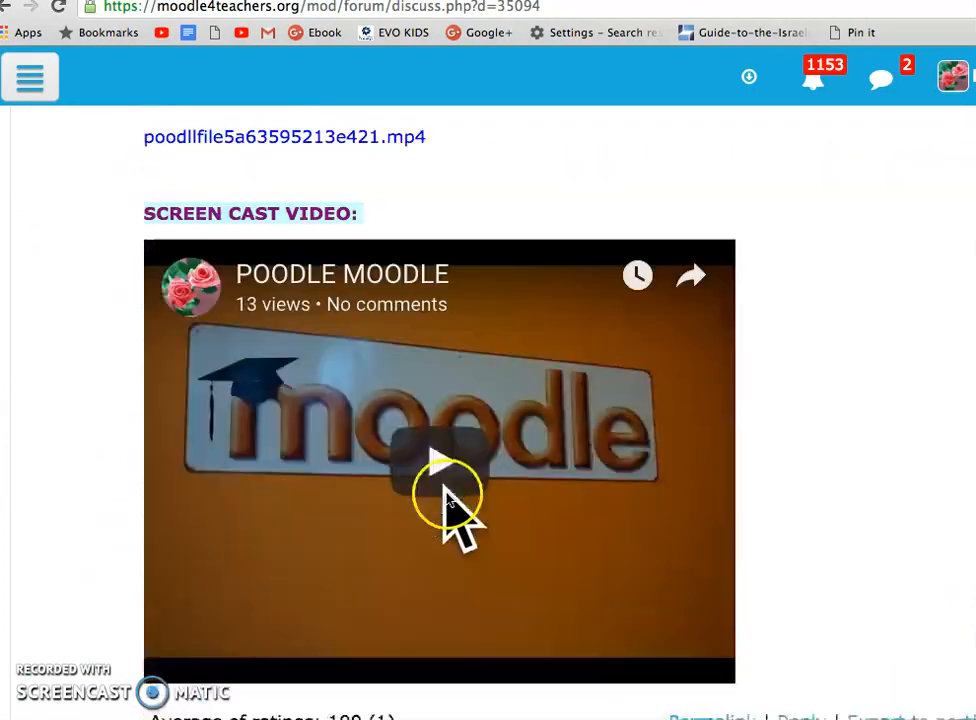
{"action": "scroll", "coordinate": [432, 534], "scroll_direction": "down", "scroll_amount": 2}
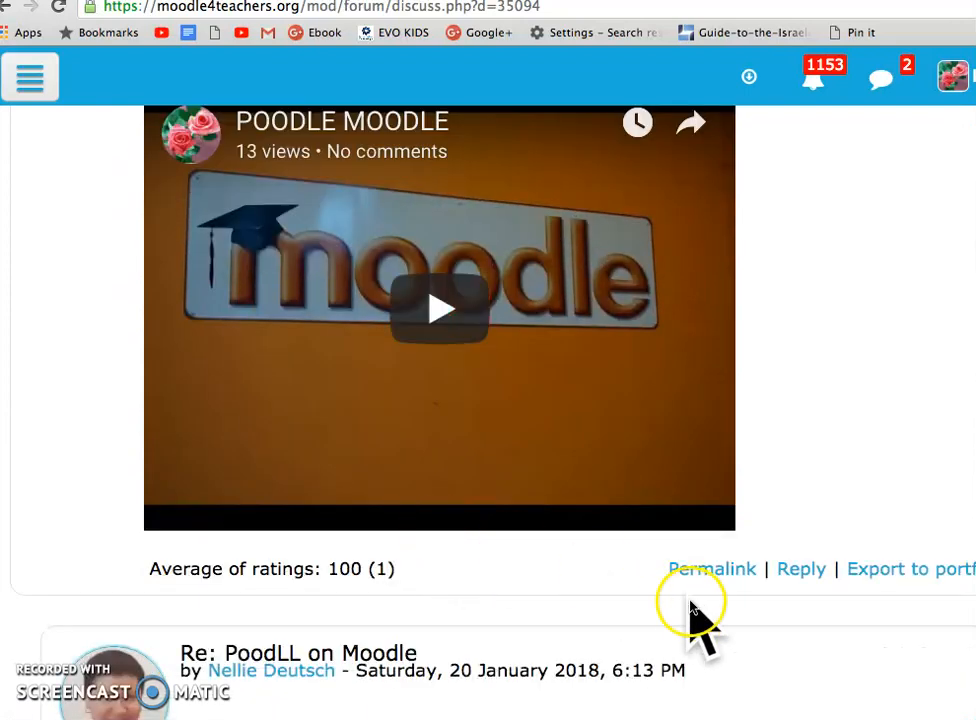
{"action": "left_click", "coordinate": [870, 574]}
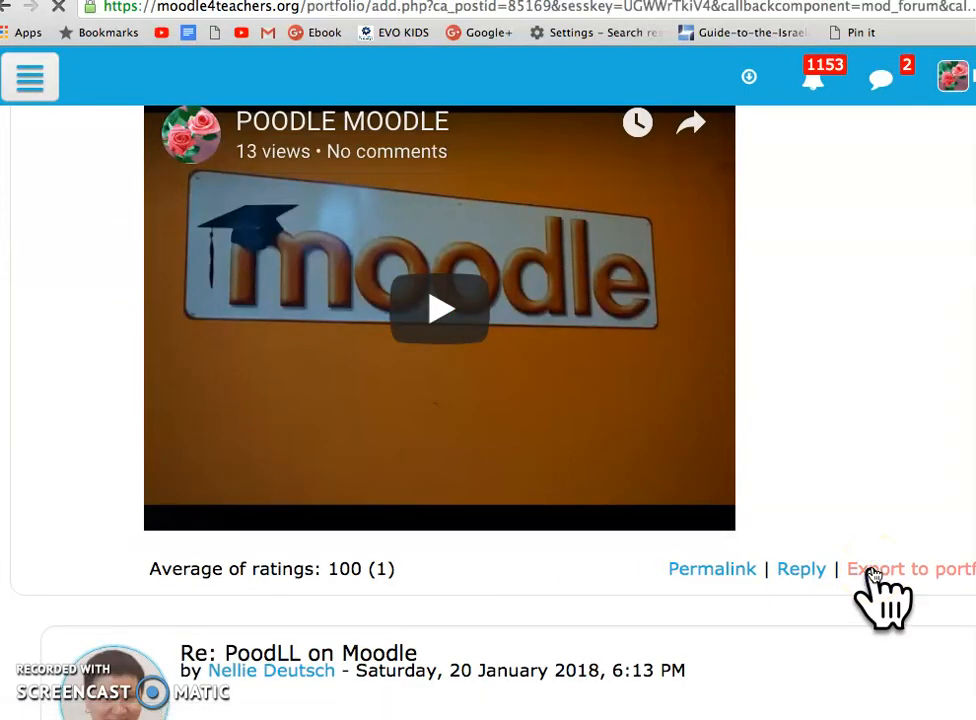
Choose Blog Export Portfolio as the export destination and continue to the export configuration
{"action": "scroll", "coordinate": [745, 440], "scroll_direction": "down", "scroll_amount": 3}
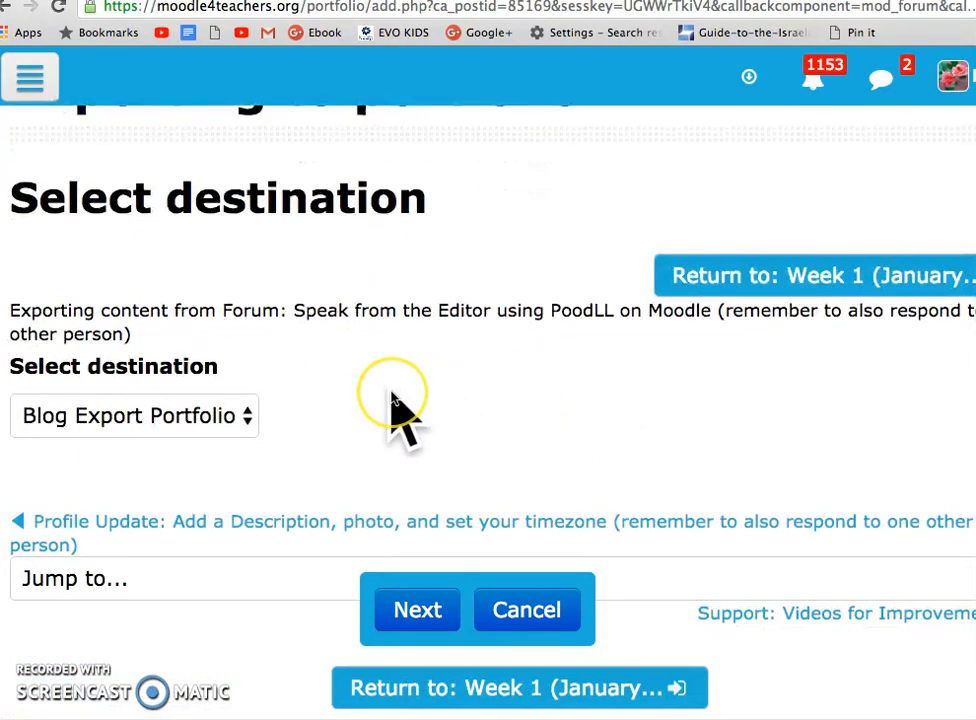
{"action": "scroll", "coordinate": [399, 414], "scroll_direction": "down", "scroll_amount": 1}
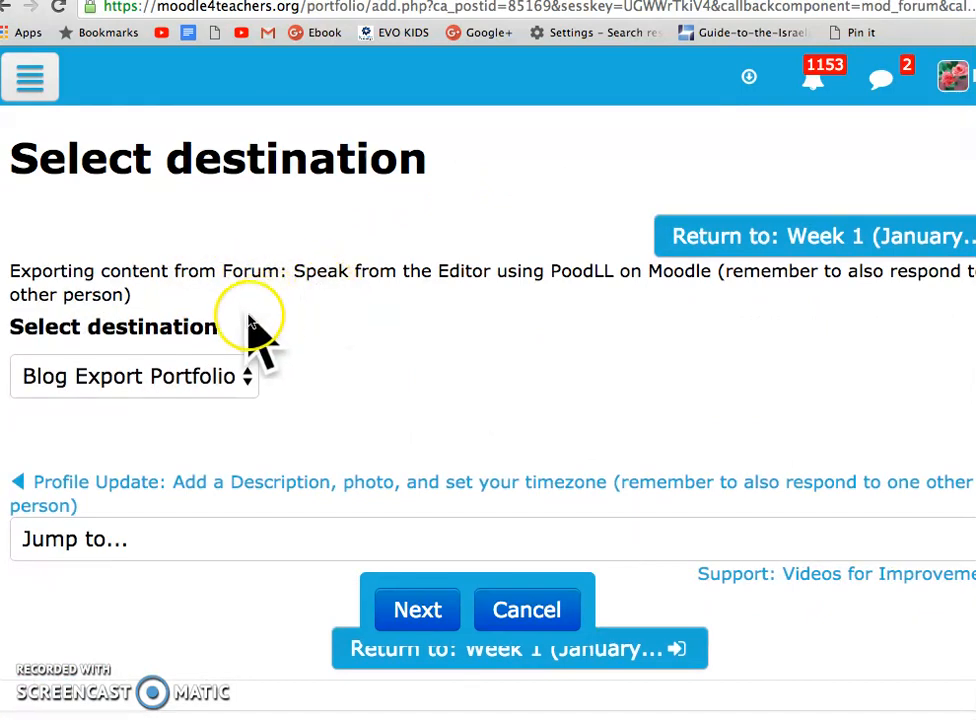
{"action": "left_click", "coordinate": [248, 383]}
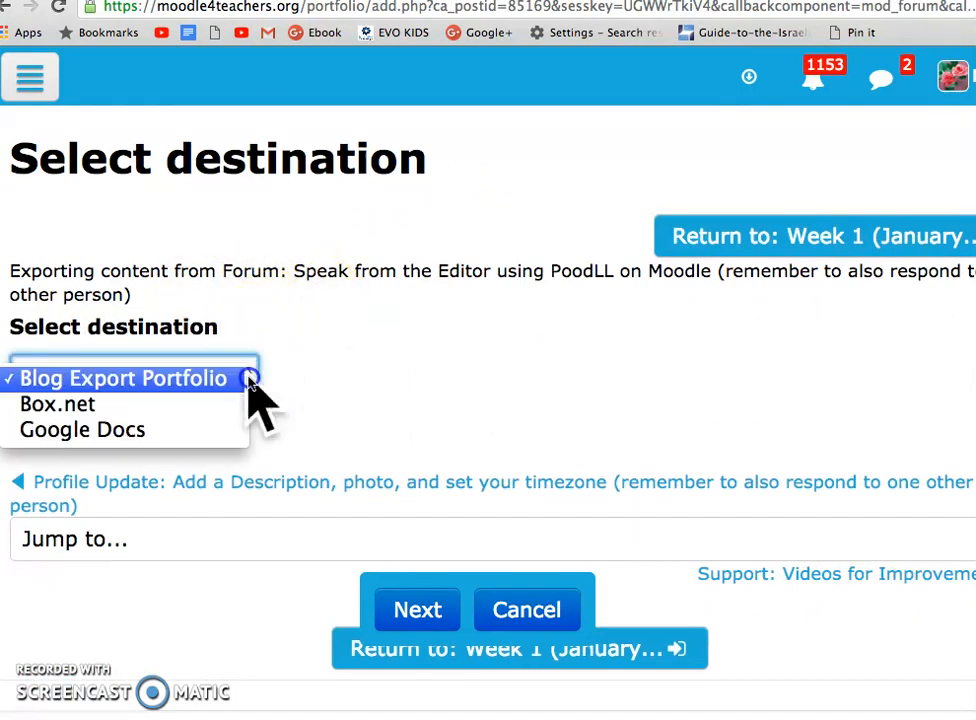
{"action": "left_click", "coordinate": [240, 383]}
{"action": "left_click", "coordinate": [238, 380]}
{"action": "scroll", "coordinate": [381, 446], "scroll_direction": "down", "scroll_amount": 3}
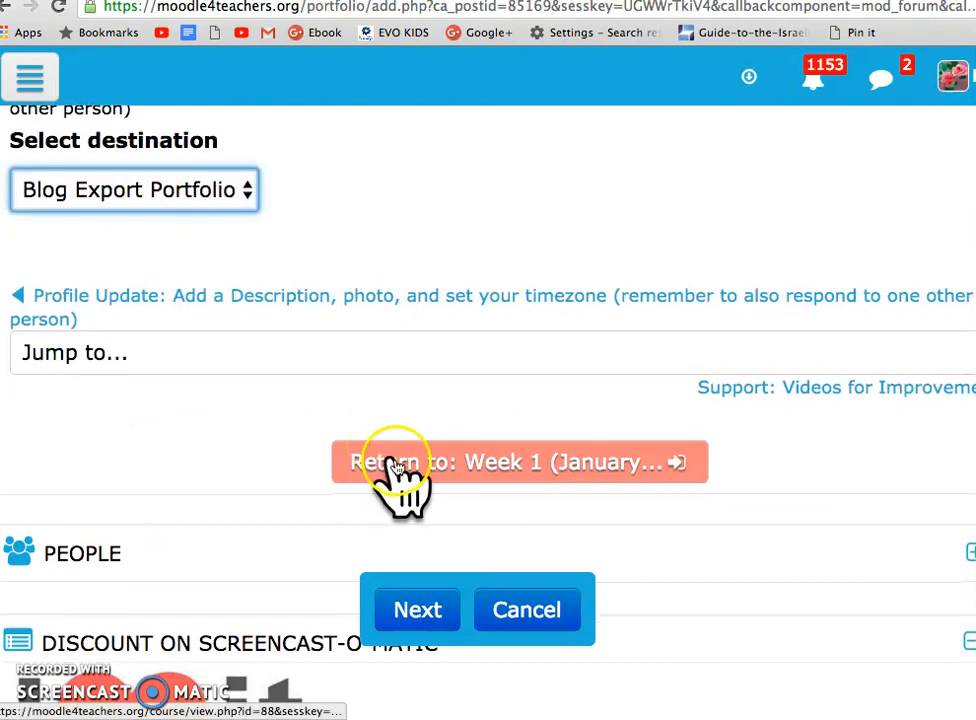
{"action": "scroll", "coordinate": [360, 518], "scroll_direction": "down", "scroll_amount": 2}
{"action": "left_click", "coordinate": [417, 610]}
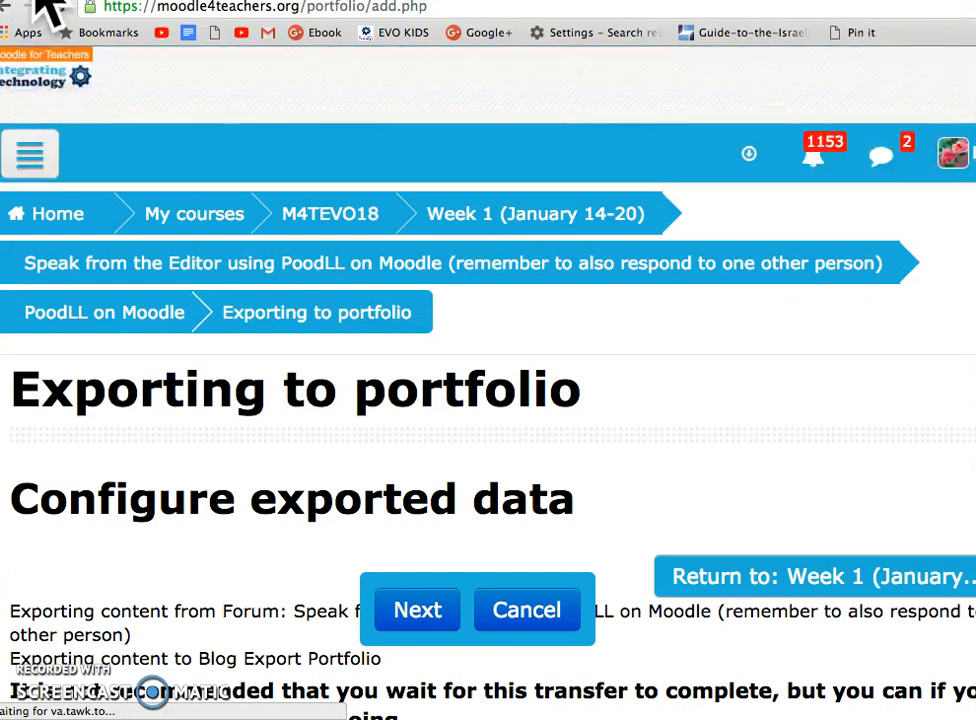
Keep the Portfolio Export heading and Private/Draft visibility, enable Edit After Export, and proceed with the forum post's export
{"action": "scroll", "coordinate": [338, 360], "scroll_direction": "down", "scroll_amount": 5}
{"action": "scroll", "coordinate": [338, 370], "scroll_direction": "up", "scroll_amount": 5}
{"action": "scroll", "coordinate": [336, 365], "scroll_direction": "down", "scroll_amount": 2}
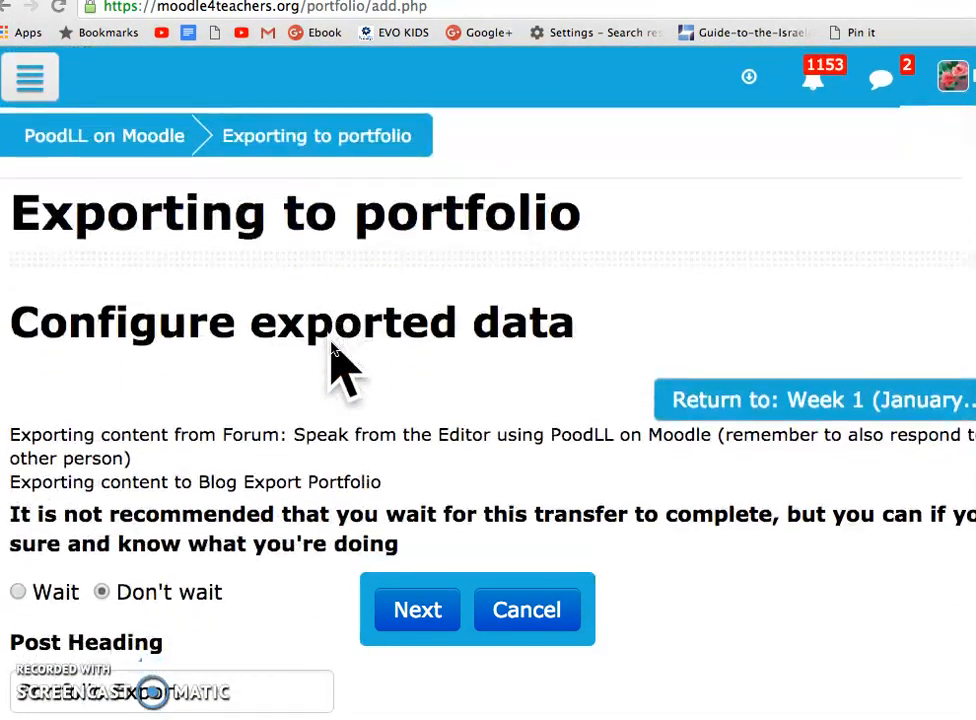
{"action": "scroll", "coordinate": [336, 365], "scroll_direction": "down", "scroll_amount": 2}
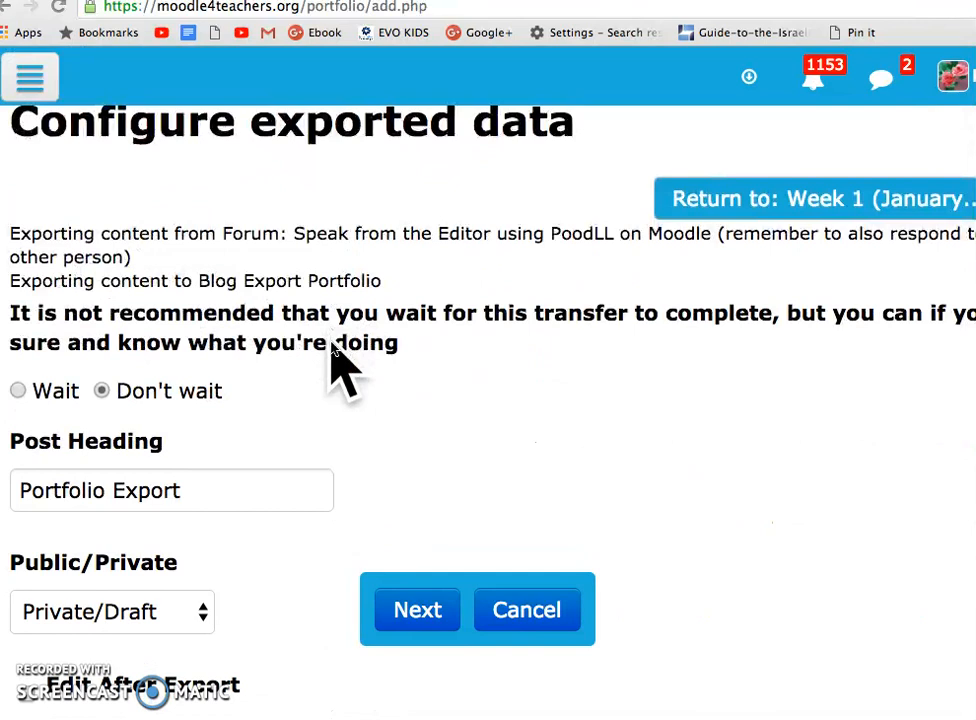
{"action": "scroll", "coordinate": [338, 365], "scroll_direction": "down", "scroll_amount": 3}
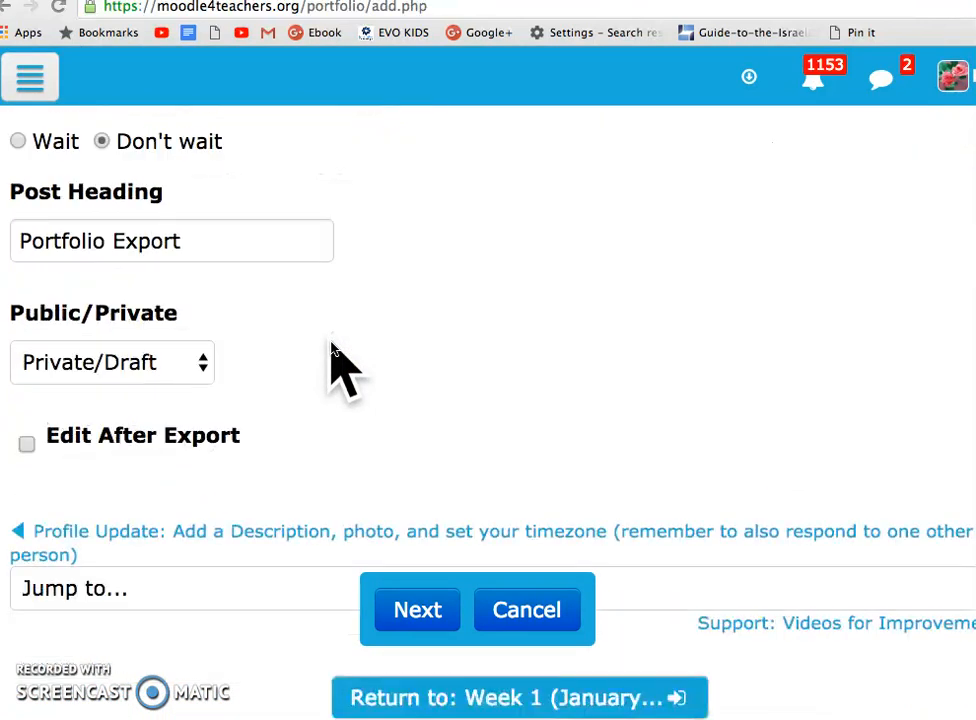
{"action": "scroll", "coordinate": [332, 343], "scroll_direction": "down", "scroll_amount": 1}
{"action": "left_click", "coordinate": [26, 326]}
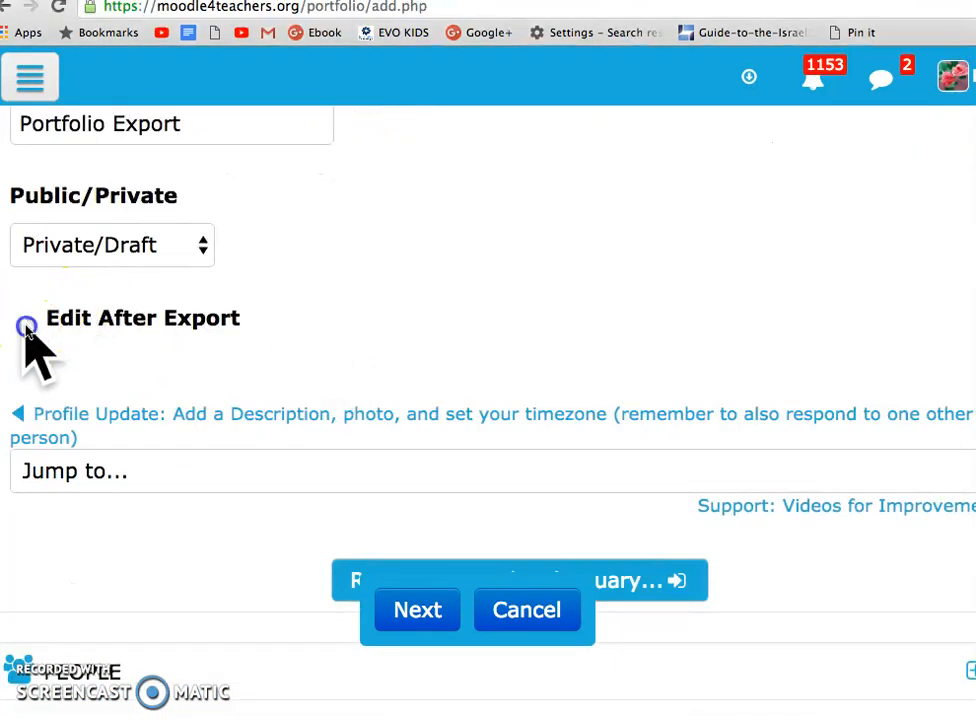
{"action": "left_click", "coordinate": [26, 326]}
{"action": "scroll", "coordinate": [300, 450], "scroll_direction": "down", "scroll_amount": 2}
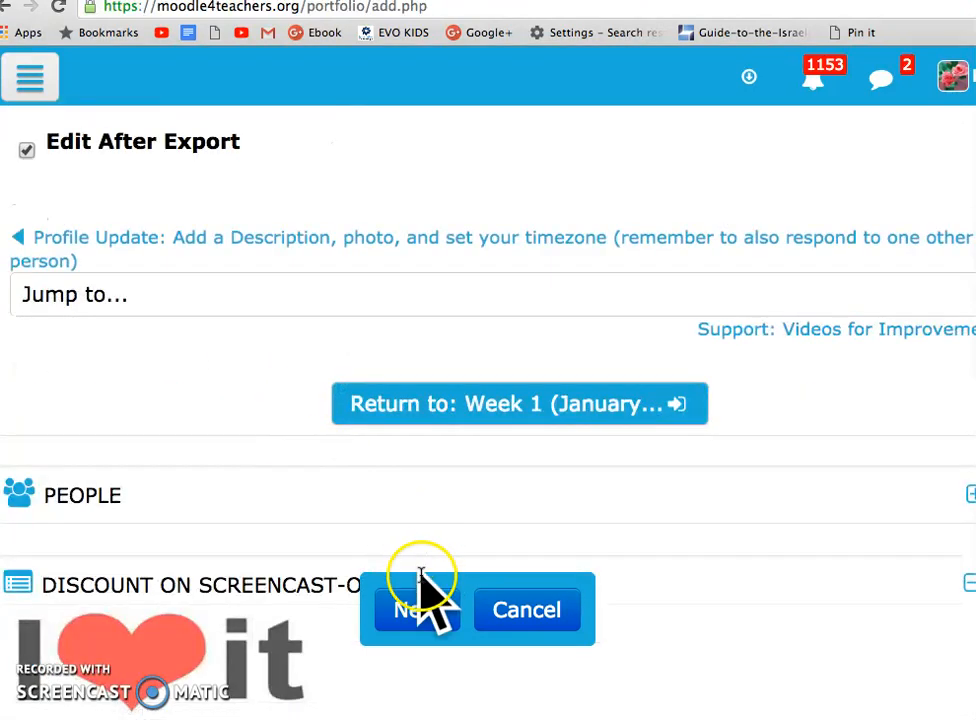
{"action": "left_click", "coordinate": [418, 612]}
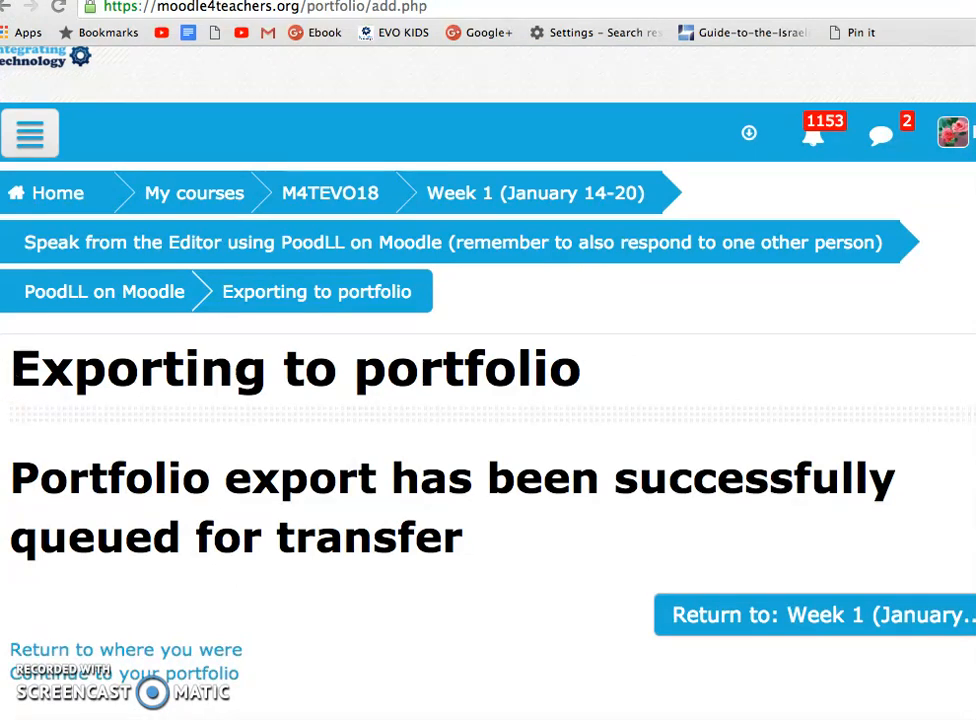
Try to continue to the portfolio from the finished export and look up the resulting error's documentation
{"action": "scroll", "coordinate": [44, 500], "scroll_direction": "down", "scroll_amount": 5}
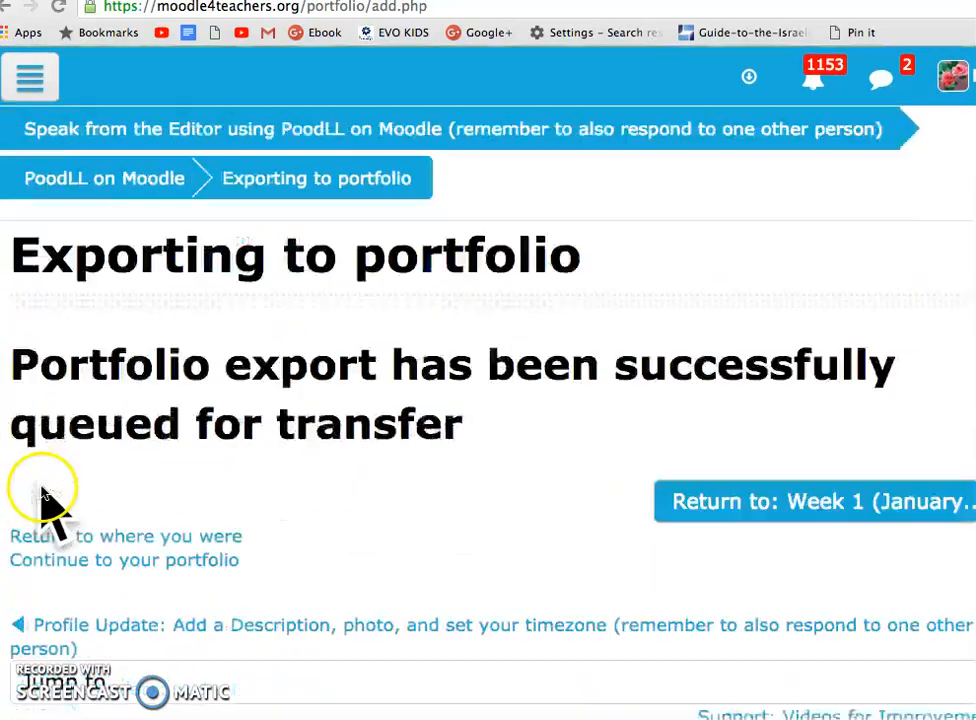
{"action": "left_click", "coordinate": [106, 485]}
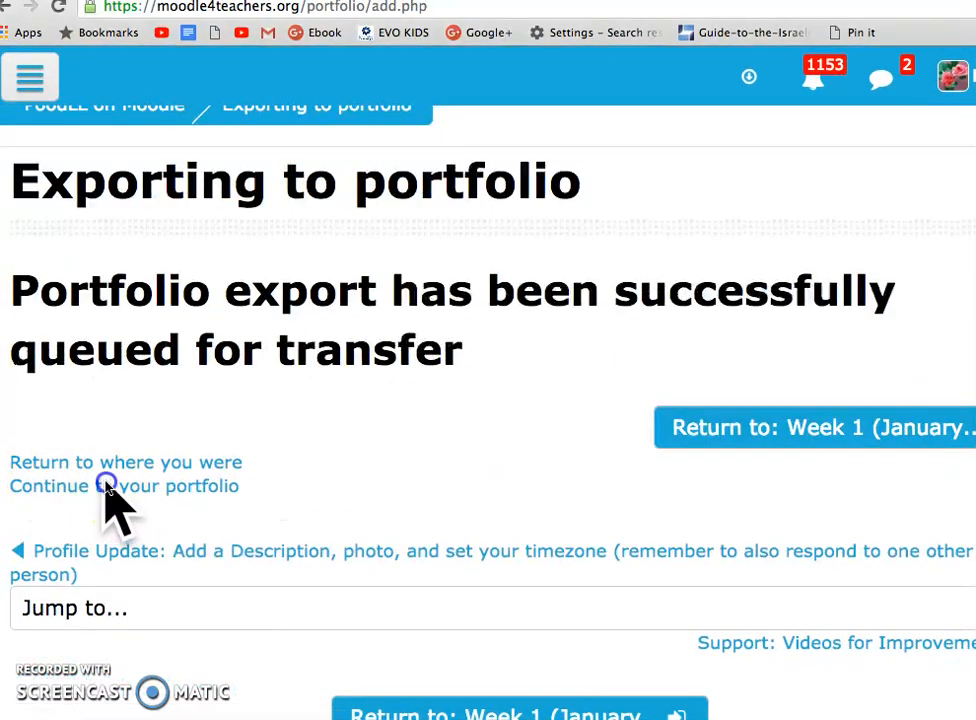
{"action": "left_click", "coordinate": [74, 492]}
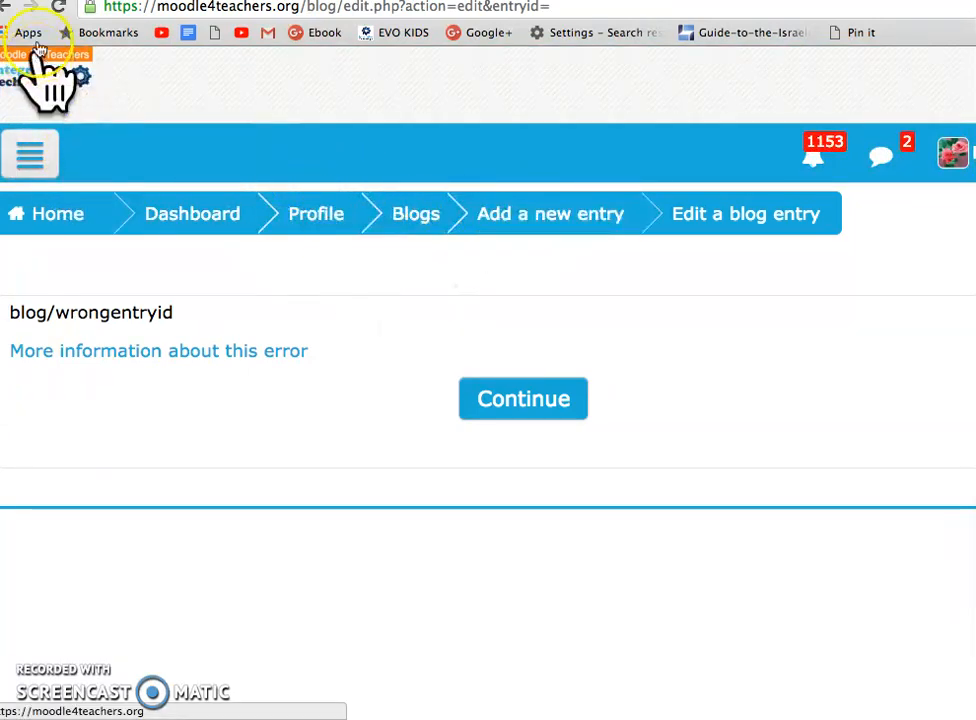
{"action": "left_click", "coordinate": [36, 5]}
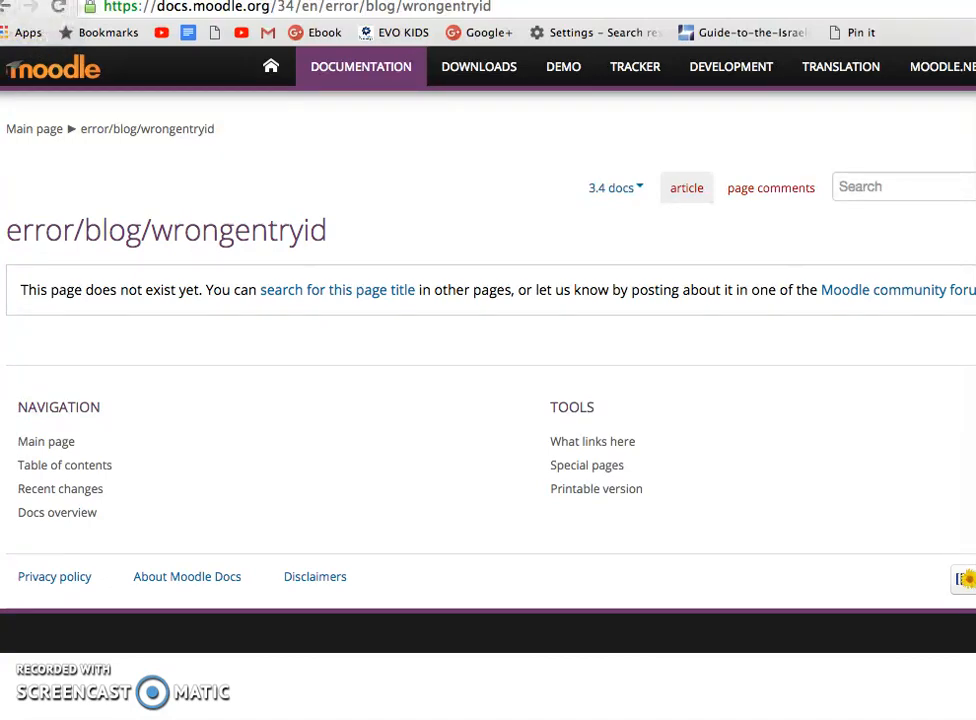
Return to the "PoodLL on Moodle" discussion, copy its web address, and switch to My Portfolio Artifacts
{"action": "left_click", "coordinate": [44, 1]}
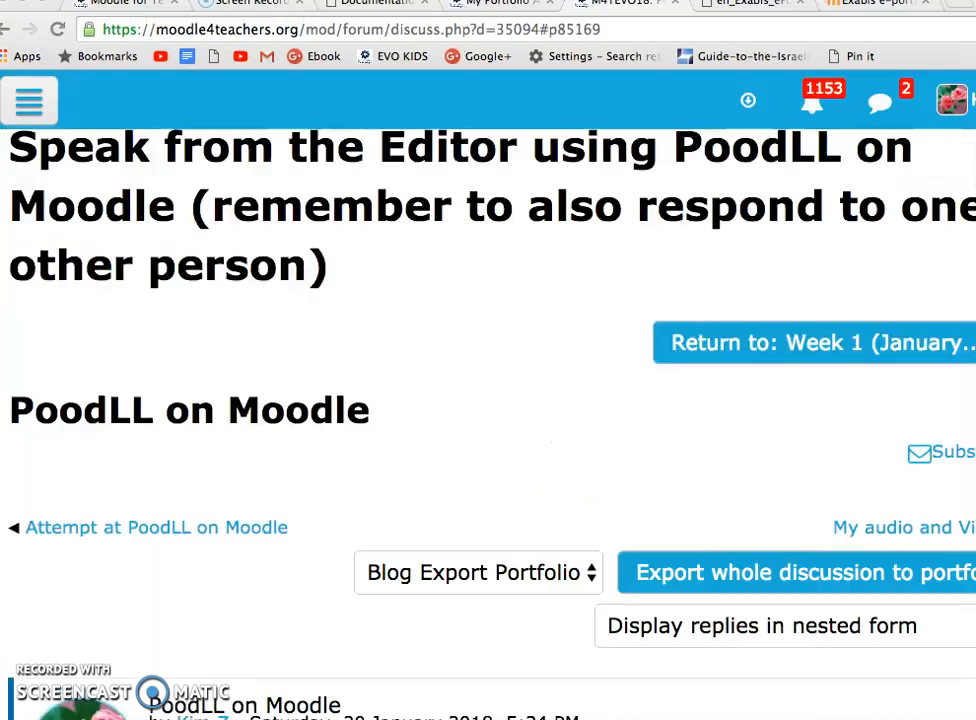
{"action": "left_click", "coordinate": [203, 30]}
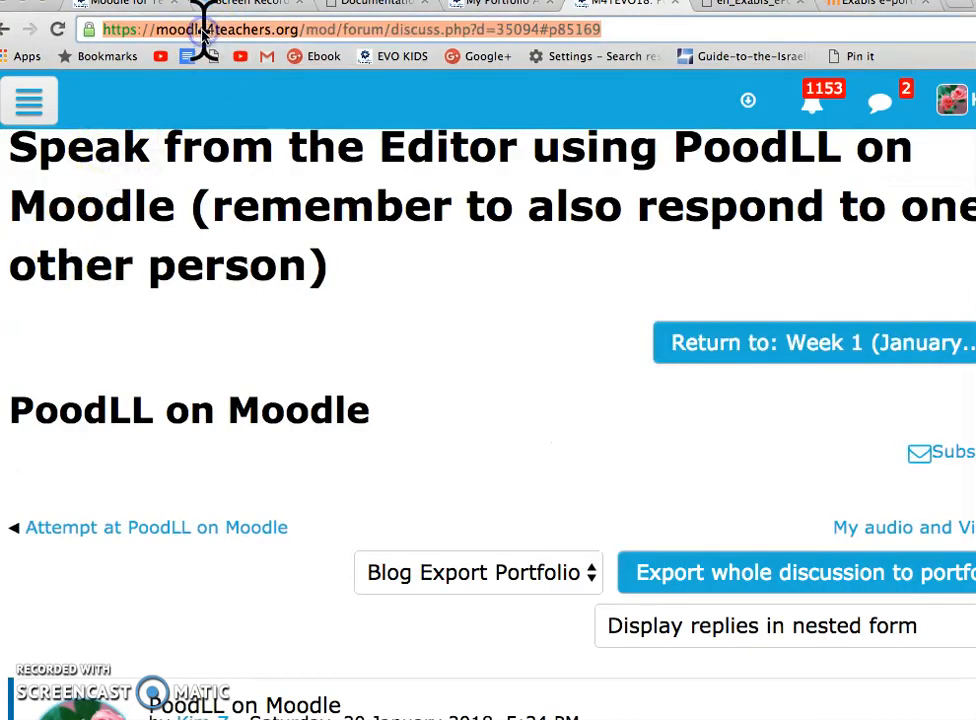
{"action": "left_click", "coordinate": [127, 553]}
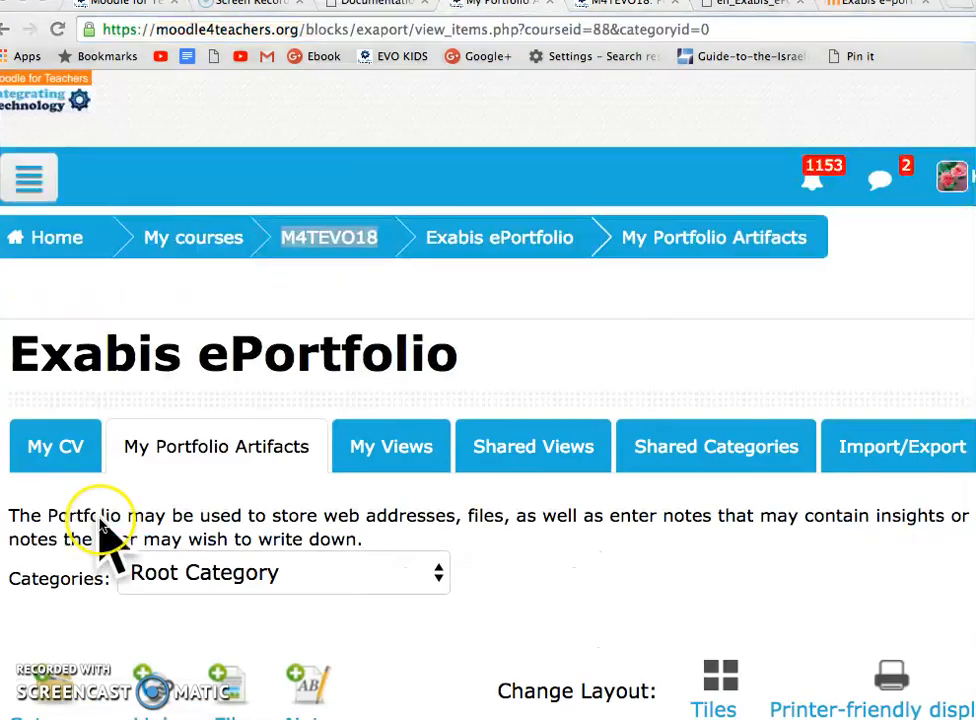
{"action": "scroll", "coordinate": [102, 540], "scroll_direction": "down", "scroll_amount": 2}
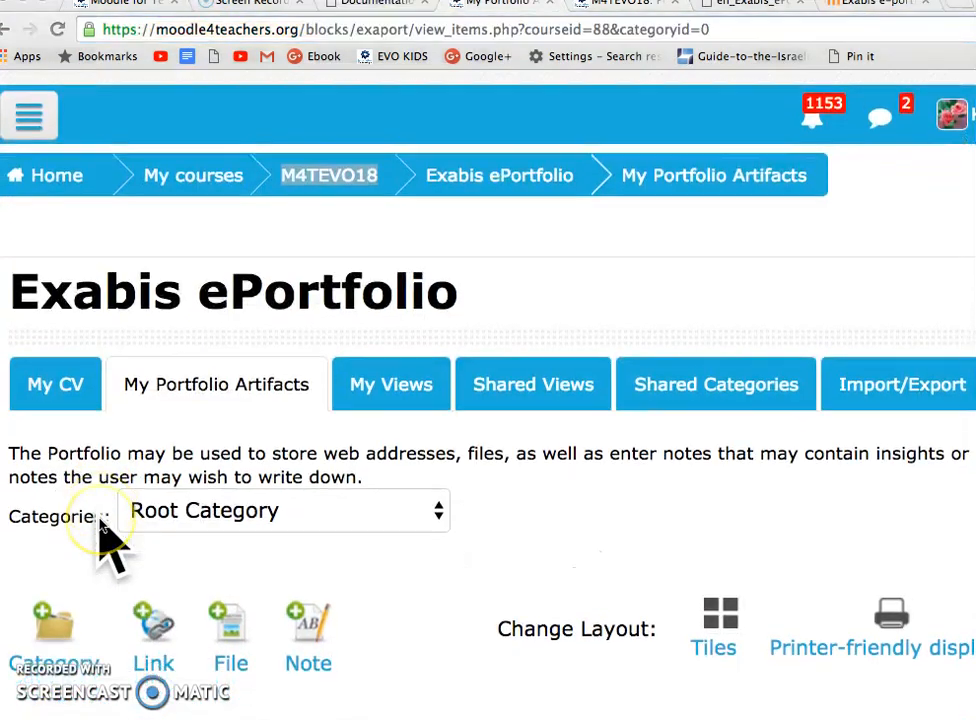
Create a link artifact titled "POODLE ON MOODLE" with the forum discussion's URL and a content note about the first screencast and week one's learning
{"action": "scroll", "coordinate": [100, 530], "scroll_direction": "down", "scroll_amount": 1}
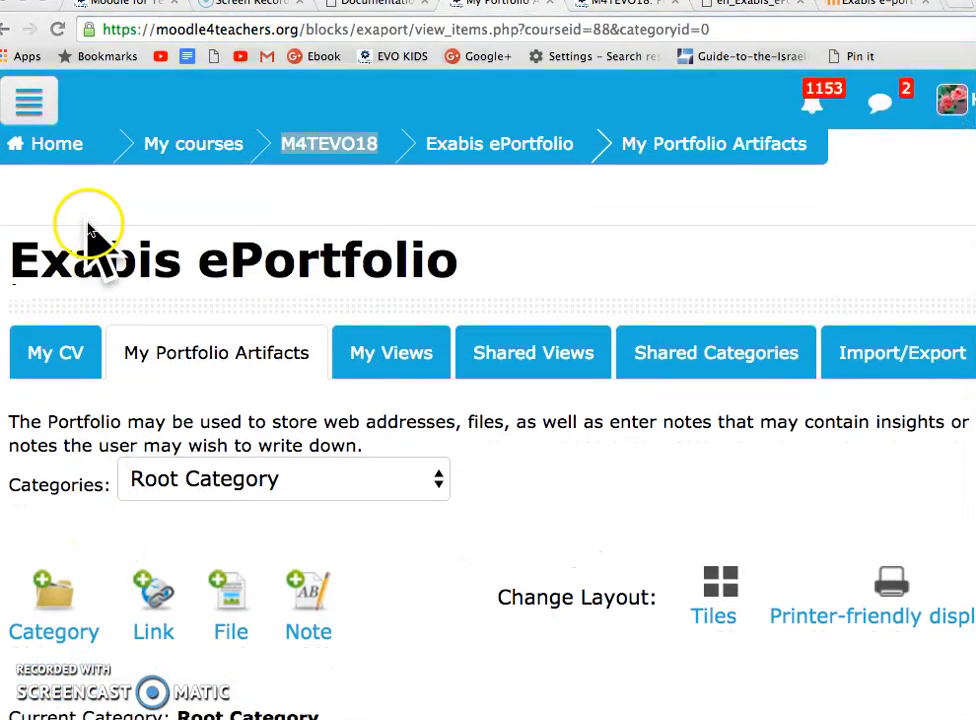
{"action": "left_click", "coordinate": [155, 597]}
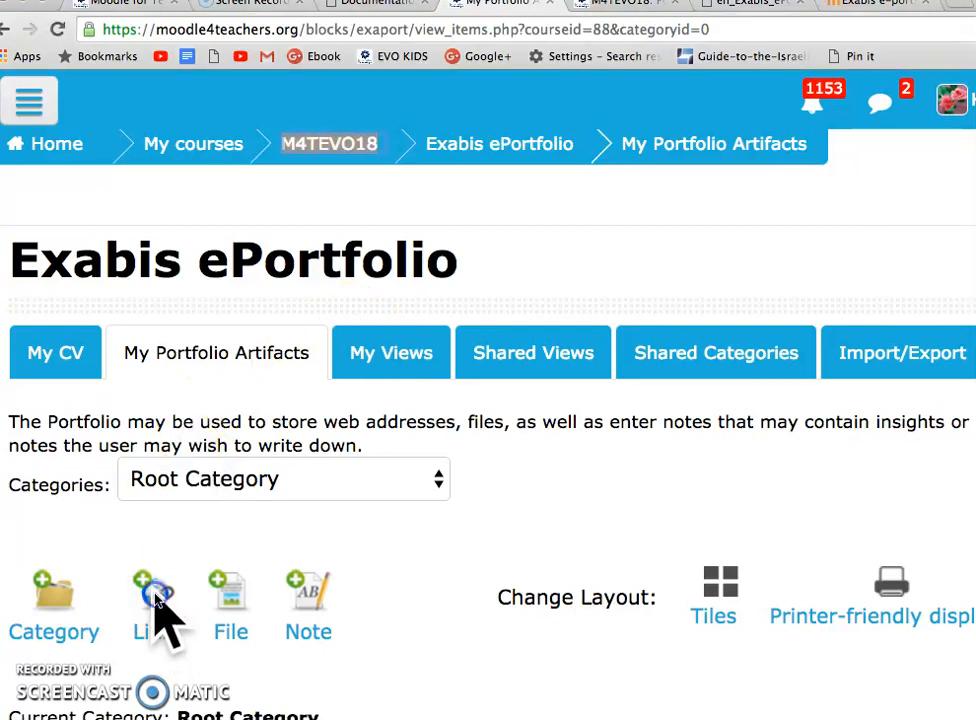
{"action": "scroll", "coordinate": [115, 668], "scroll_direction": "down", "scroll_amount": 5}
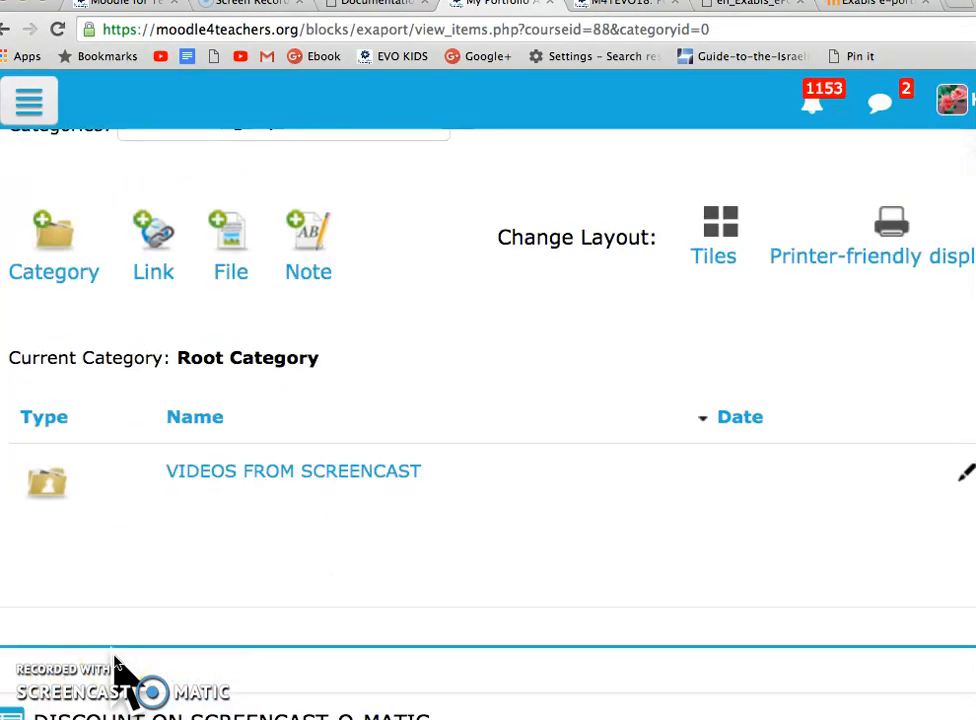
{"action": "left_click", "coordinate": [142, 258]}
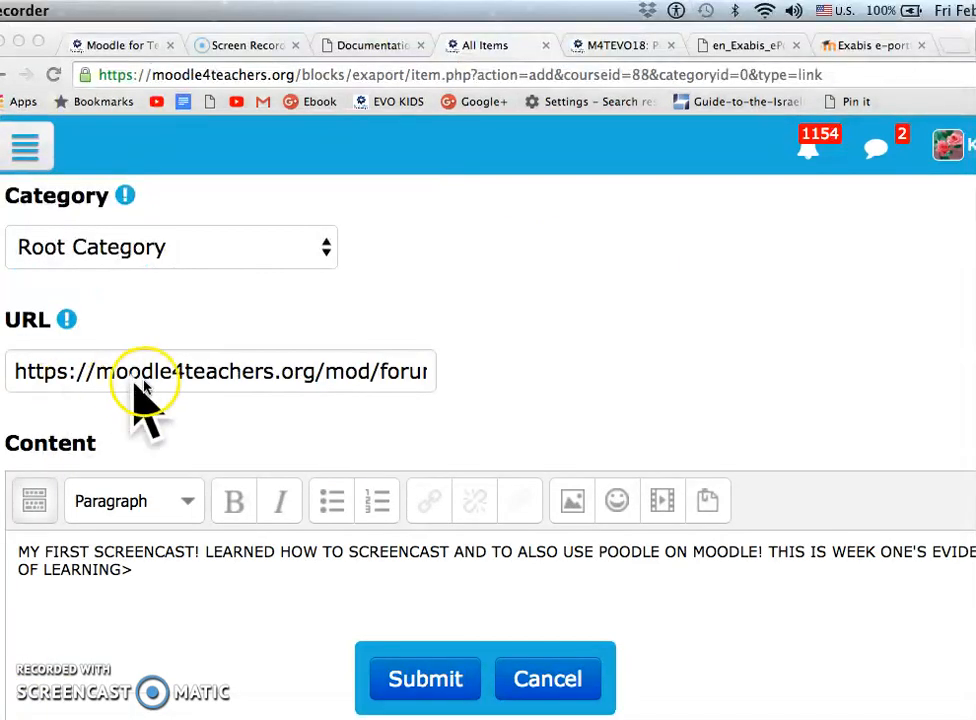
{"action": "scroll", "coordinate": [150, 400], "scroll_direction": "up", "scroll_amount": 5}
{"action": "scroll", "coordinate": [155, 395], "scroll_direction": "up", "scroll_amount": 3}
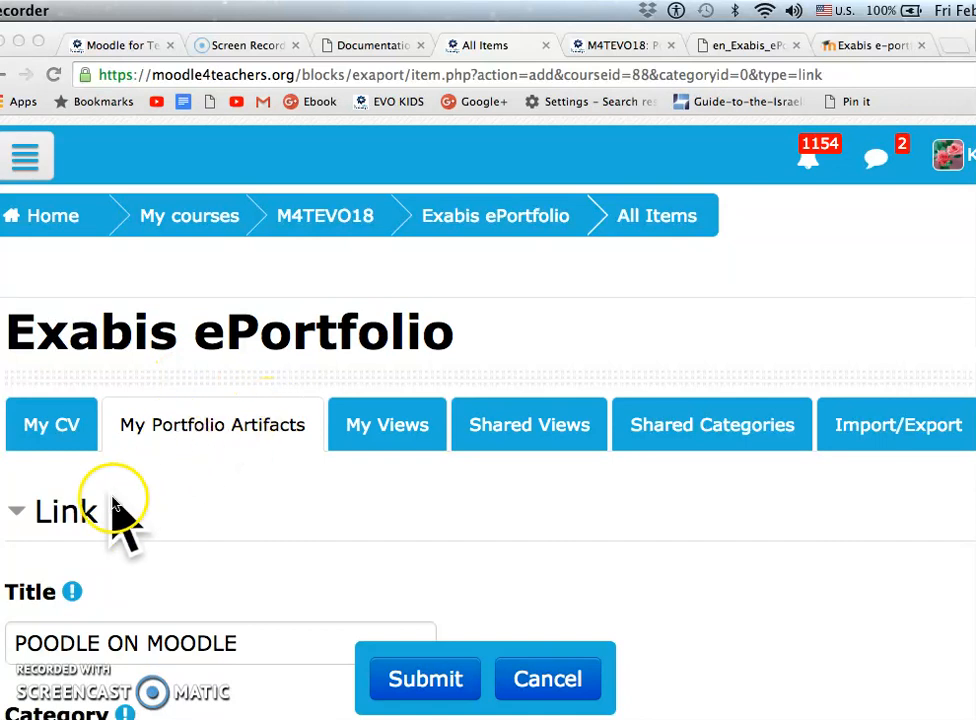
Review the new link's title, Root Category, URL and content, and submit the artifact
{"action": "scroll", "coordinate": [194, 523], "scroll_direction": "down", "scroll_amount": 2}
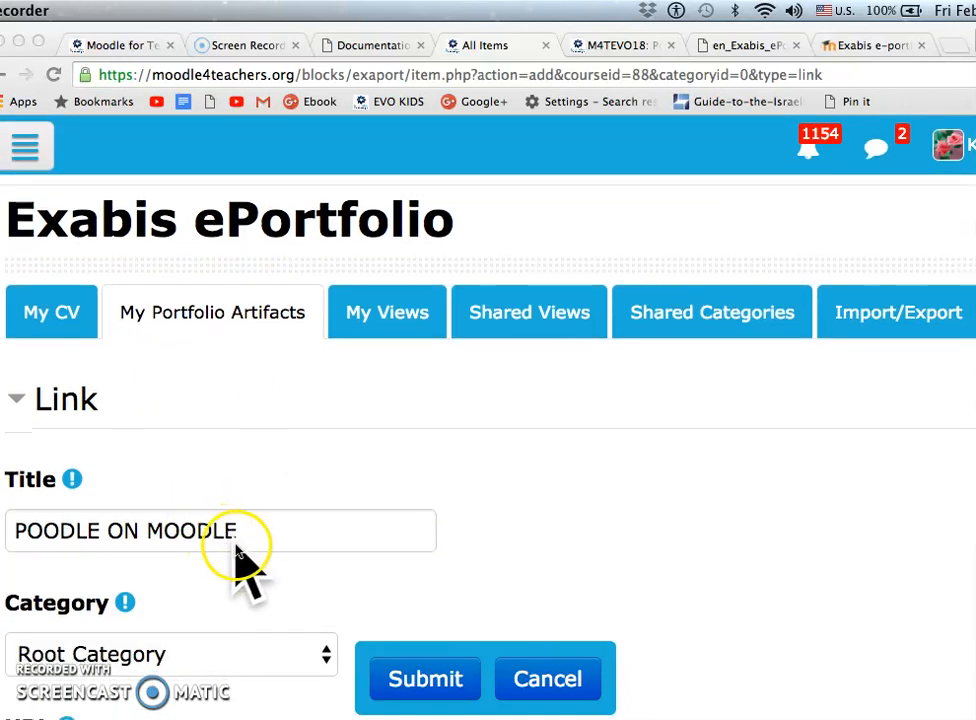
{"action": "scroll", "coordinate": [235, 560], "scroll_direction": "down", "scroll_amount": 1}
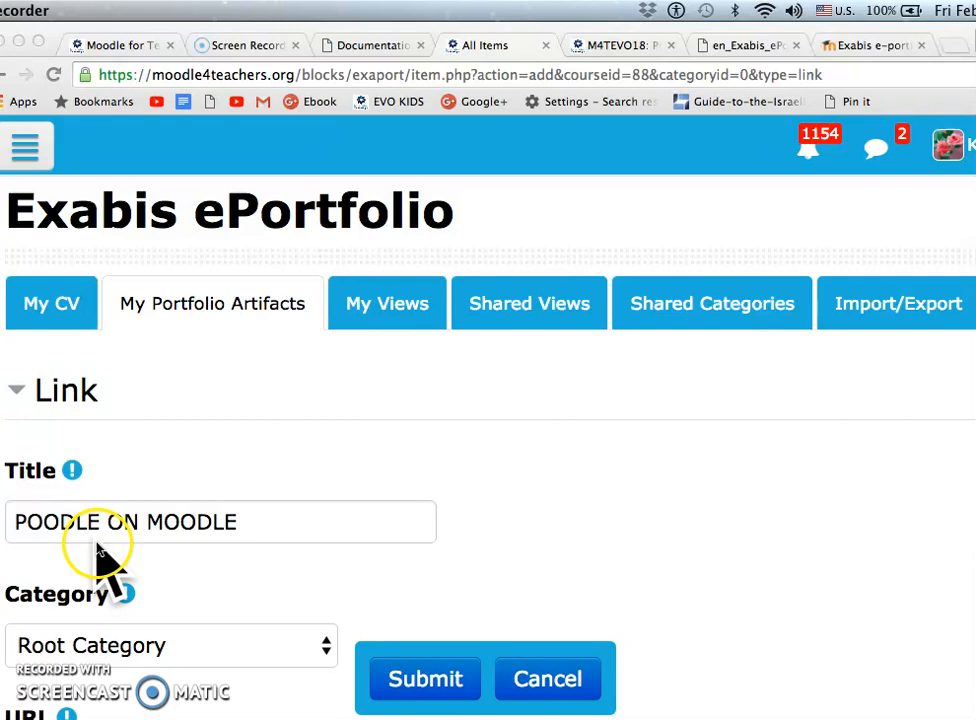
{"action": "scroll", "coordinate": [283, 534], "scroll_direction": "down", "scroll_amount": 2}
{"action": "scroll", "coordinate": [281, 516], "scroll_direction": "down", "scroll_amount": 1}
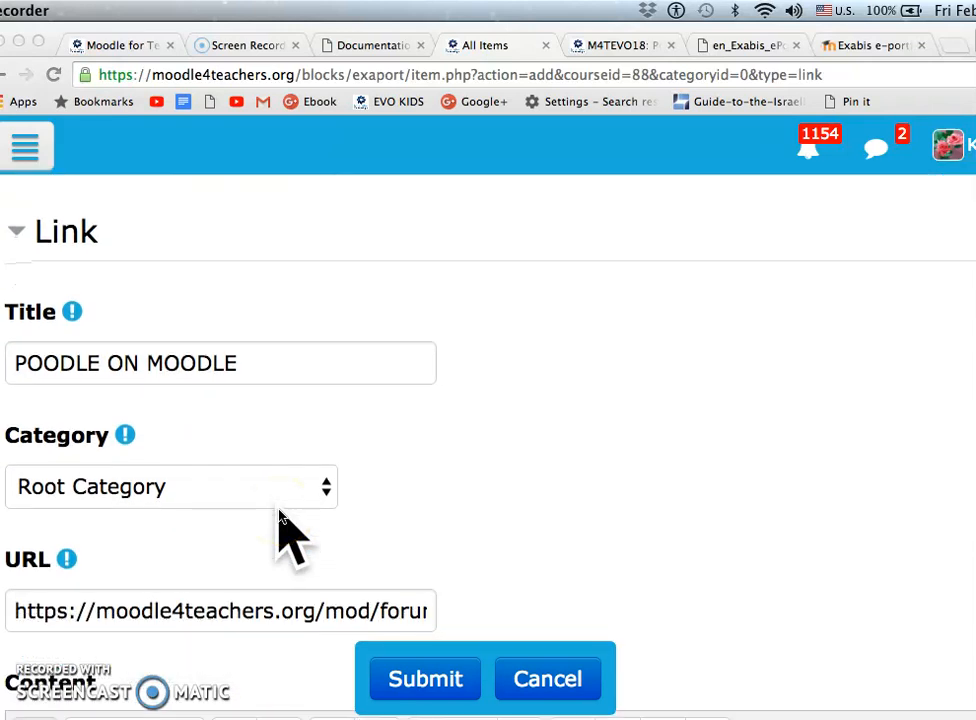
{"action": "scroll", "coordinate": [257, 508], "scroll_direction": "down", "scroll_amount": 4}
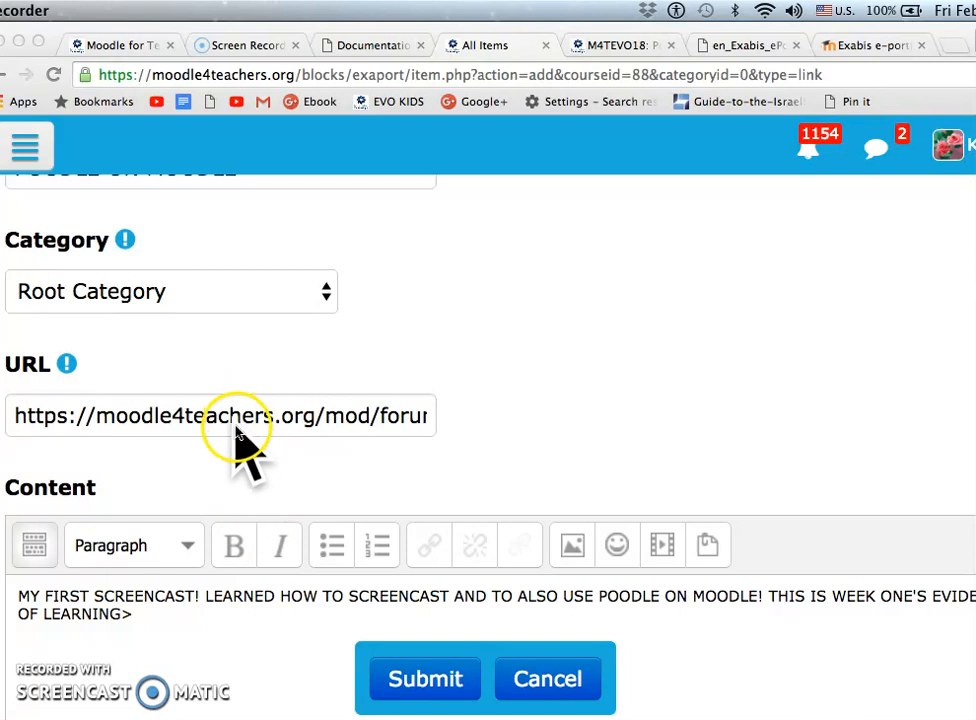
{"action": "scroll", "coordinate": [232, 458], "scroll_direction": "down", "scroll_amount": 1}
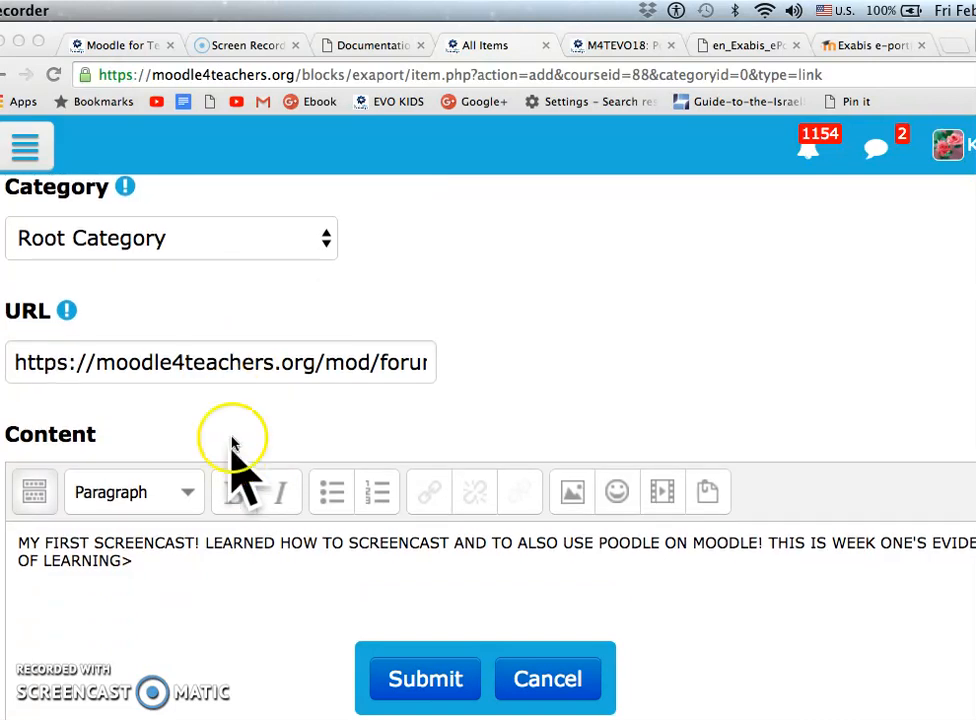
{"action": "scroll", "coordinate": [237, 412], "scroll_direction": "down", "scroll_amount": 2}
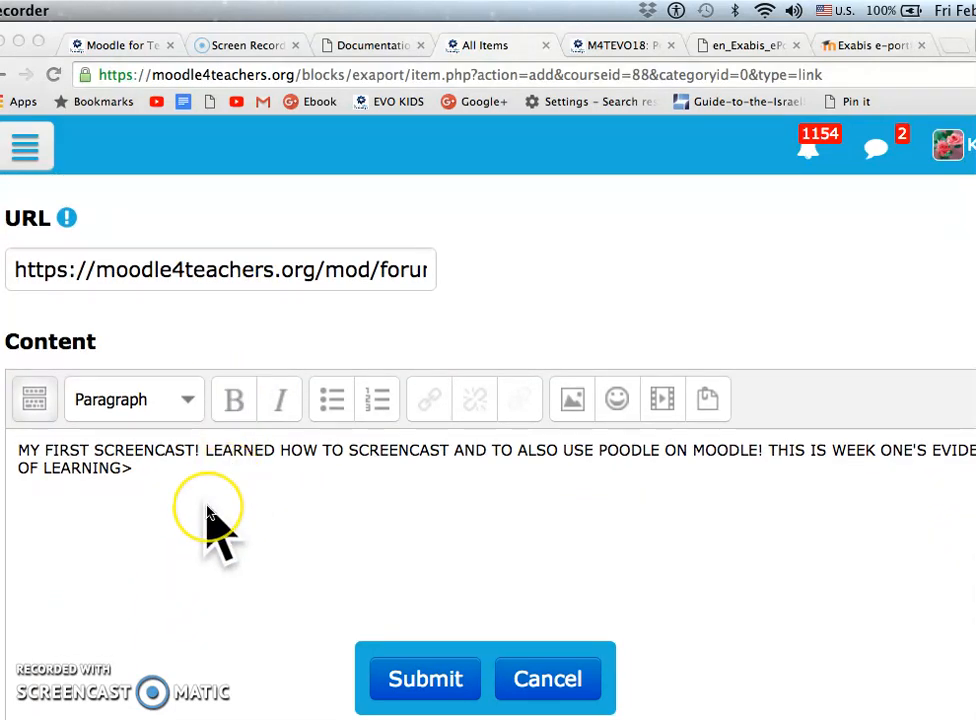
{"action": "scroll", "coordinate": [207, 512], "scroll_direction": "down", "scroll_amount": 1}
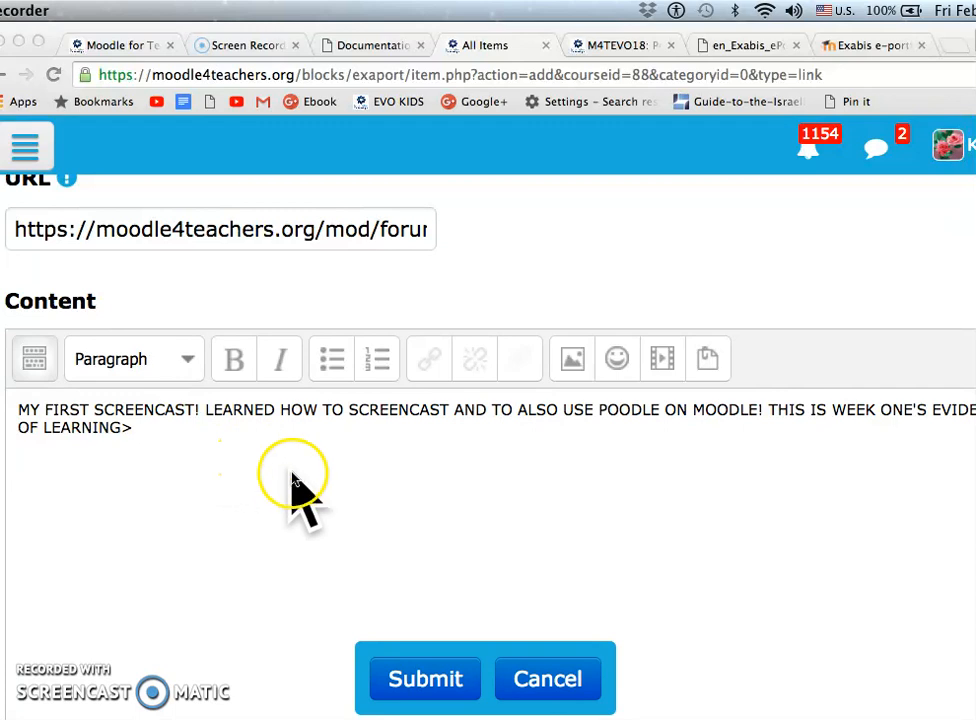
{"action": "scroll", "coordinate": [296, 480], "scroll_direction": "right", "scroll_amount": 2}
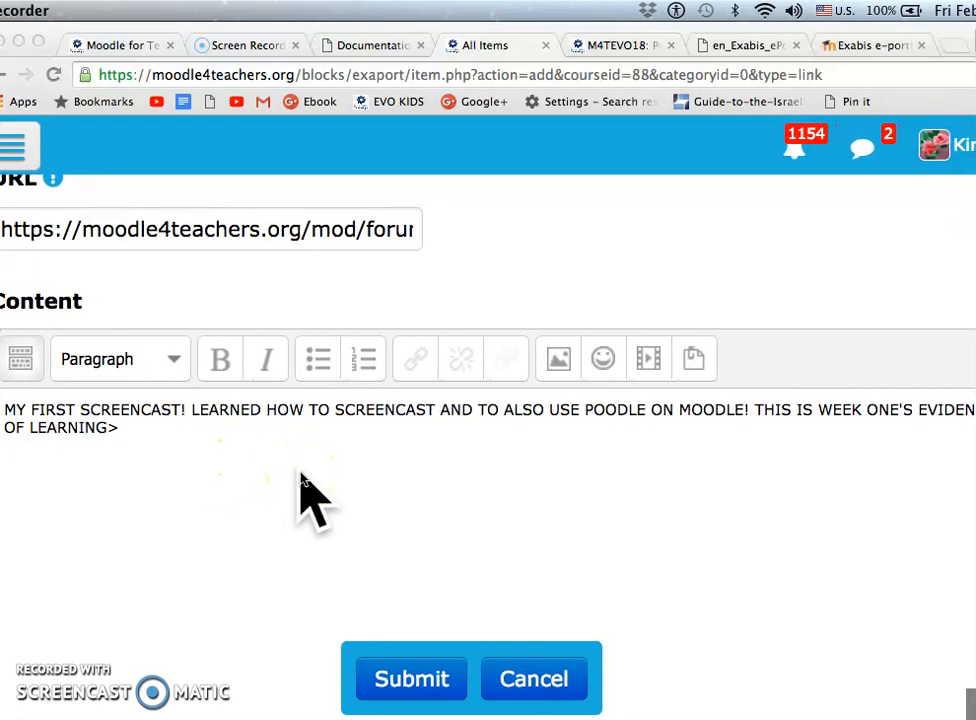
{"action": "scroll", "coordinate": [300, 485], "scroll_direction": "left", "scroll_amount": 2}
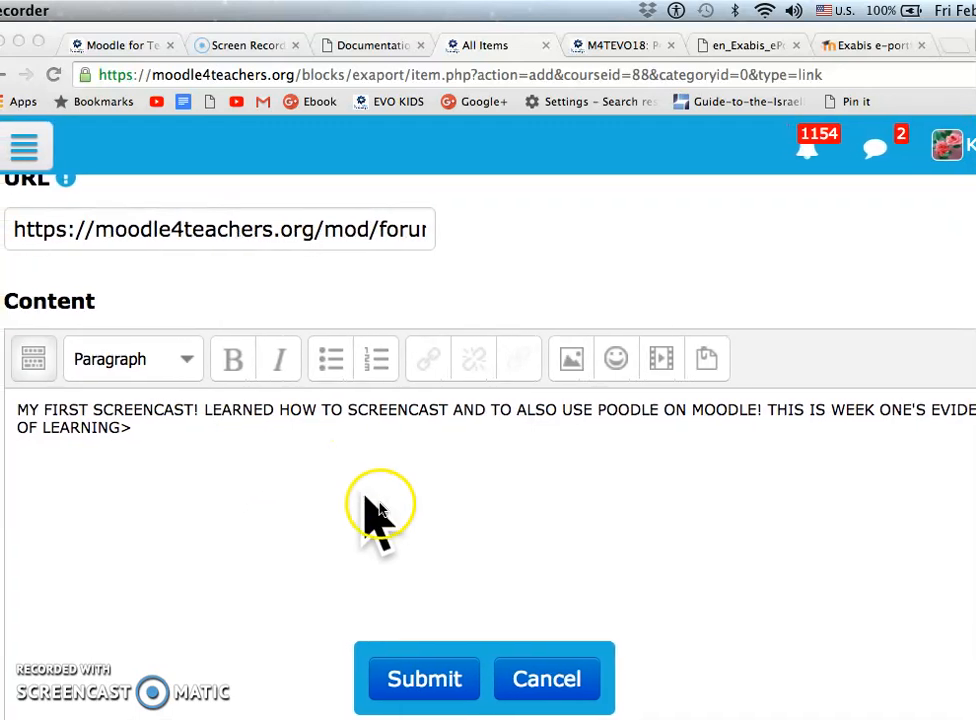
{"action": "left_click", "coordinate": [442, 688]}
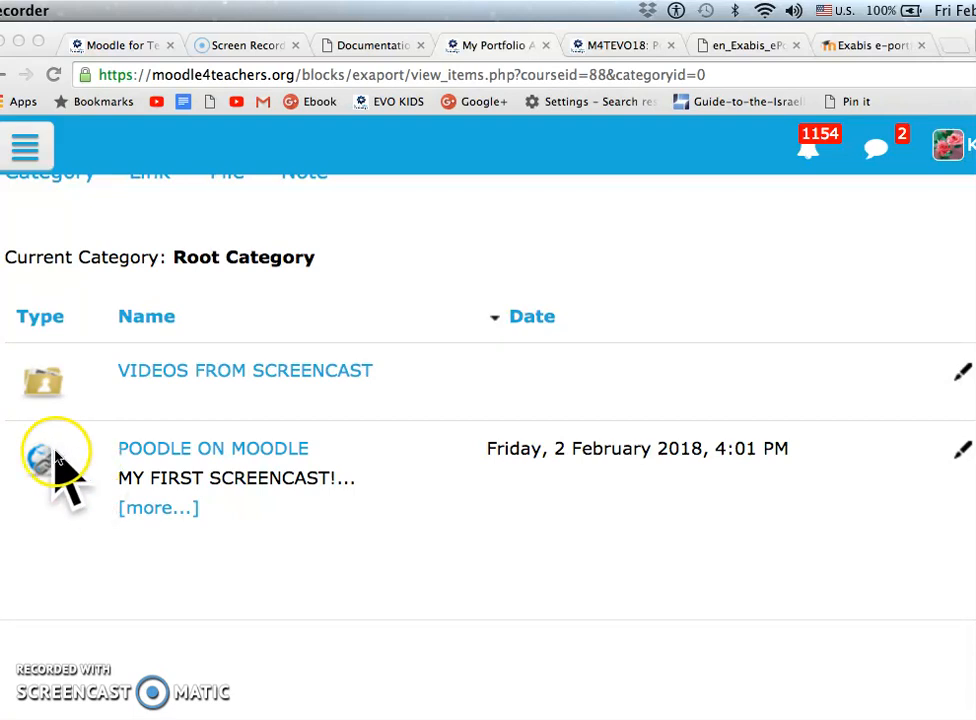
Edit the POODLE ON MOODLE artifact to move it into the VIDEOS FROM SCREENCAST category, save it, and view that category
{"action": "left_click", "coordinate": [121, 452]}
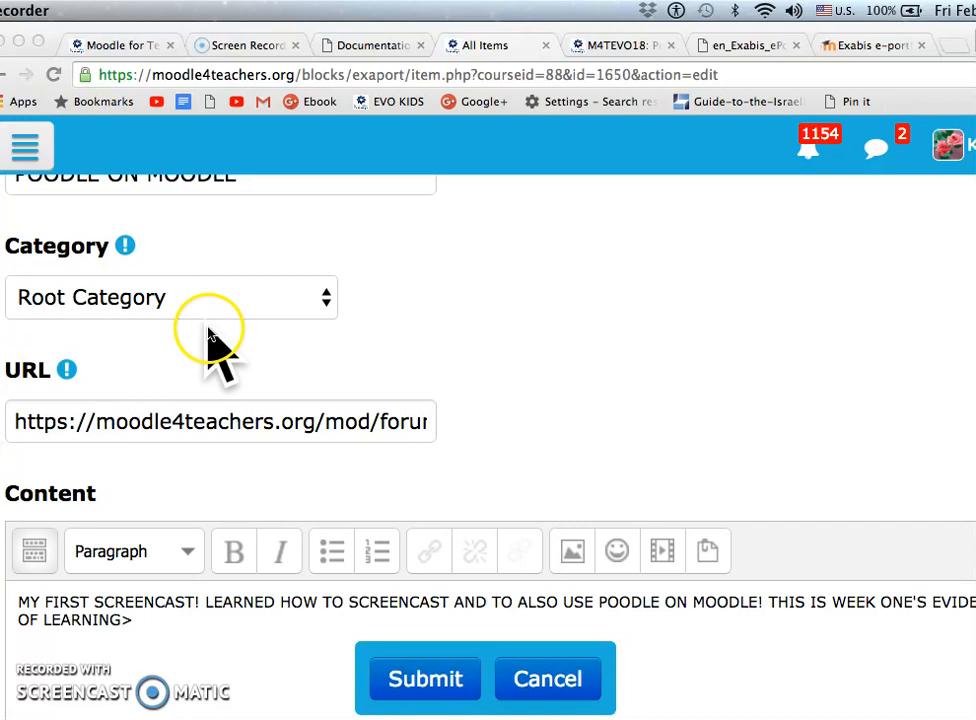
{"action": "left_click", "coordinate": [326, 300]}
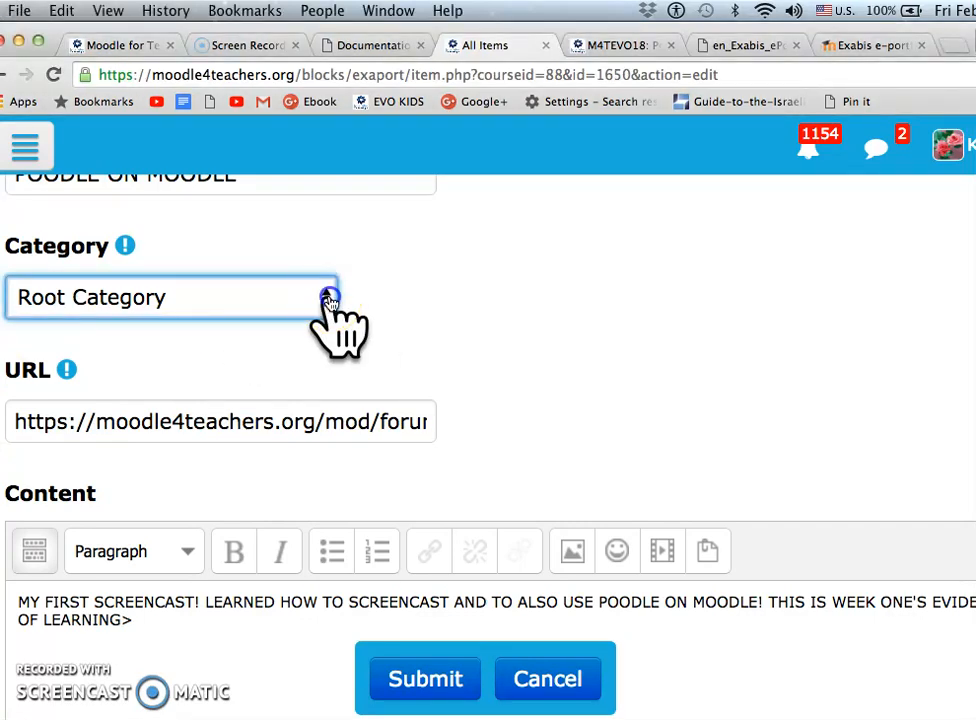
{"action": "left_click", "coordinate": [330, 300]}
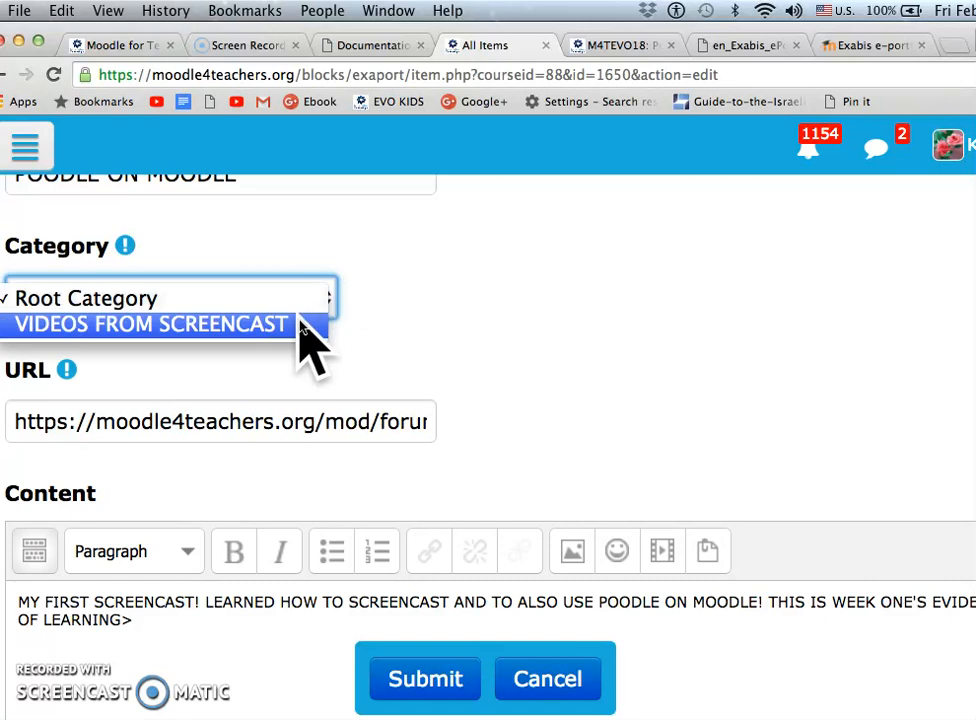
{"action": "left_click", "coordinate": [300, 325]}
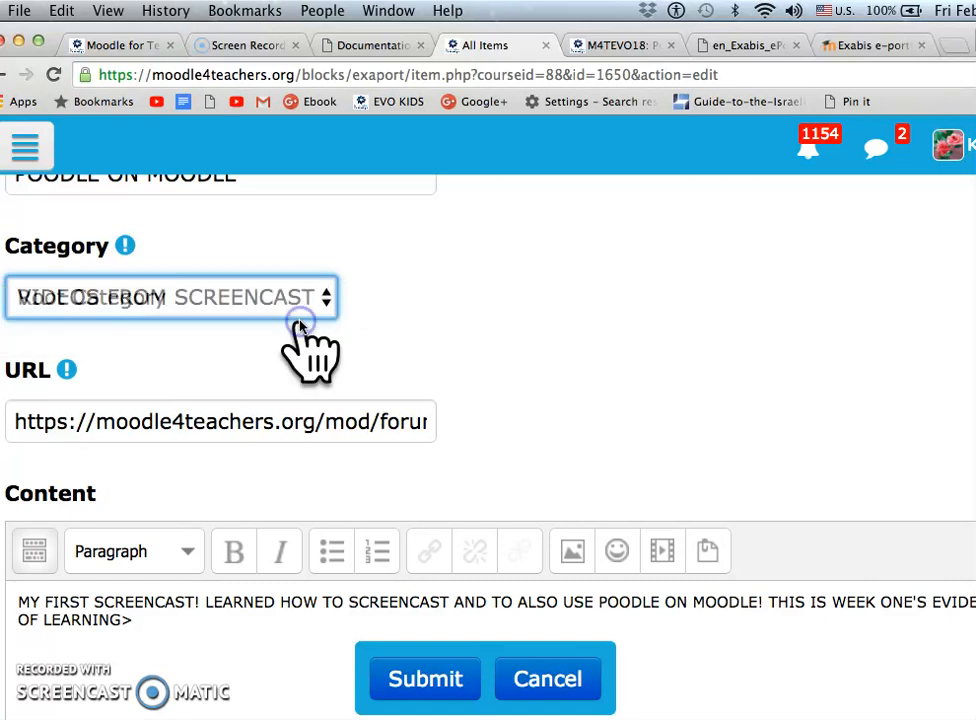
{"action": "left_click", "coordinate": [432, 683]}
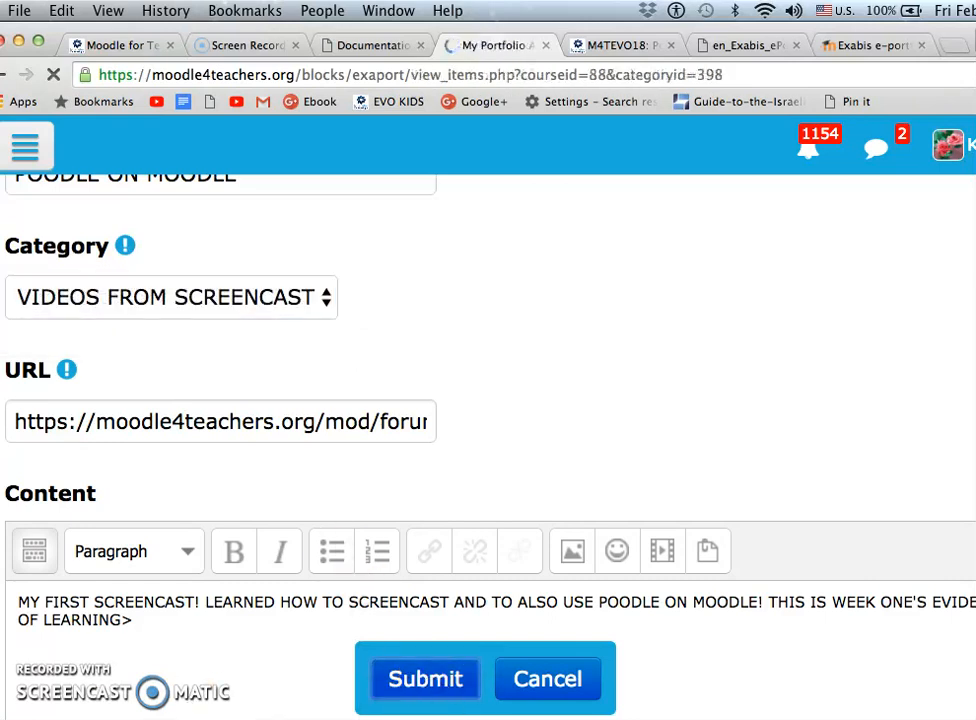
{"action": "scroll", "coordinate": [95, 625], "scroll_direction": "down", "scroll_amount": 4}
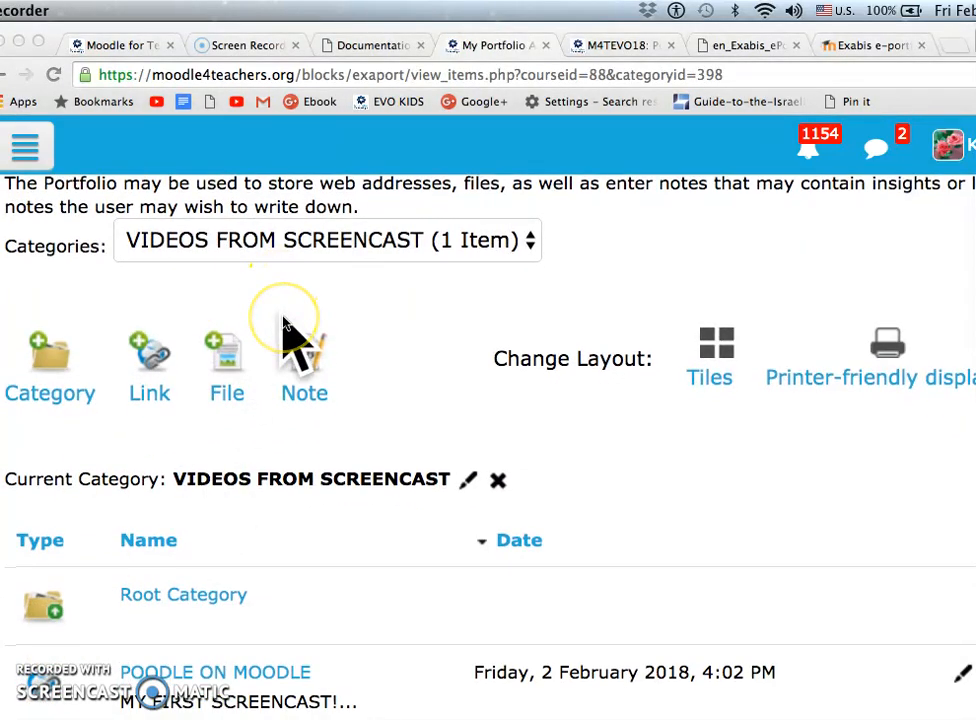
{"action": "scroll", "coordinate": [288, 330], "scroll_direction": "up", "scroll_amount": 4}
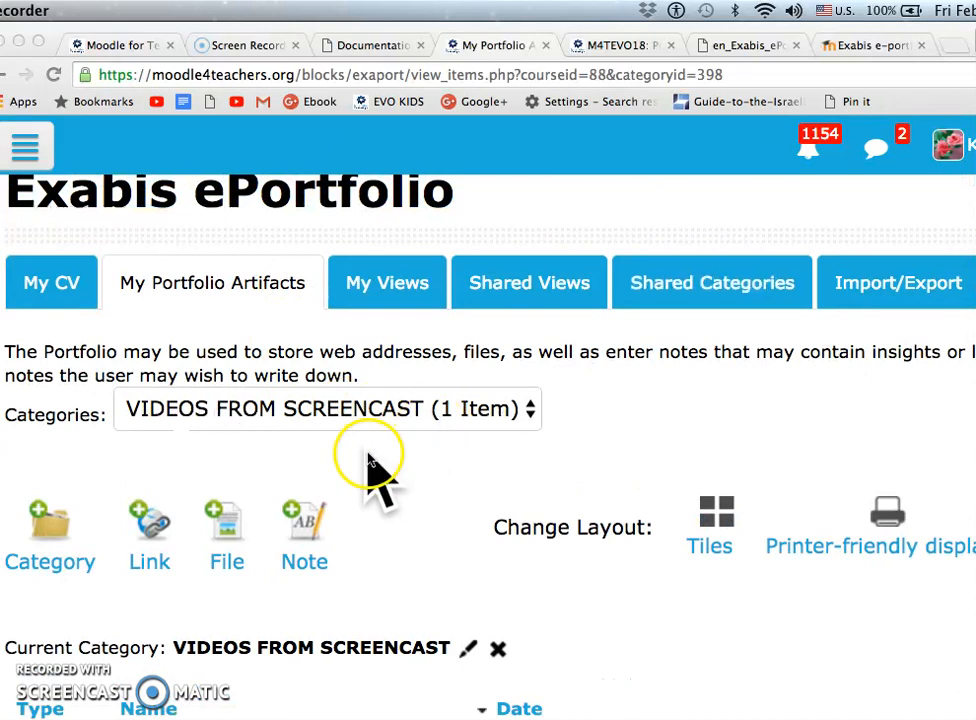
Review the POODLE ON MOODLE entry in the VIDEOS FROM SCREENCAST category, and open My Views
{"action": "scroll", "coordinate": [370, 460], "scroll_direction": "down", "scroll_amount": 8}
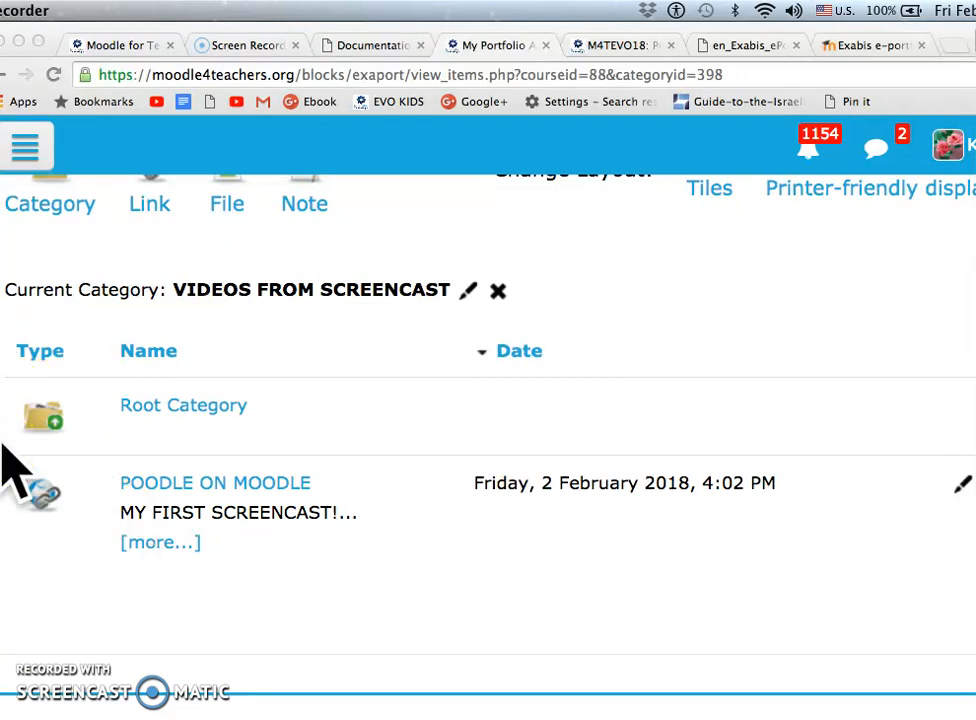
{"action": "scroll", "coordinate": [133, 350], "scroll_direction": "up", "scroll_amount": 5}
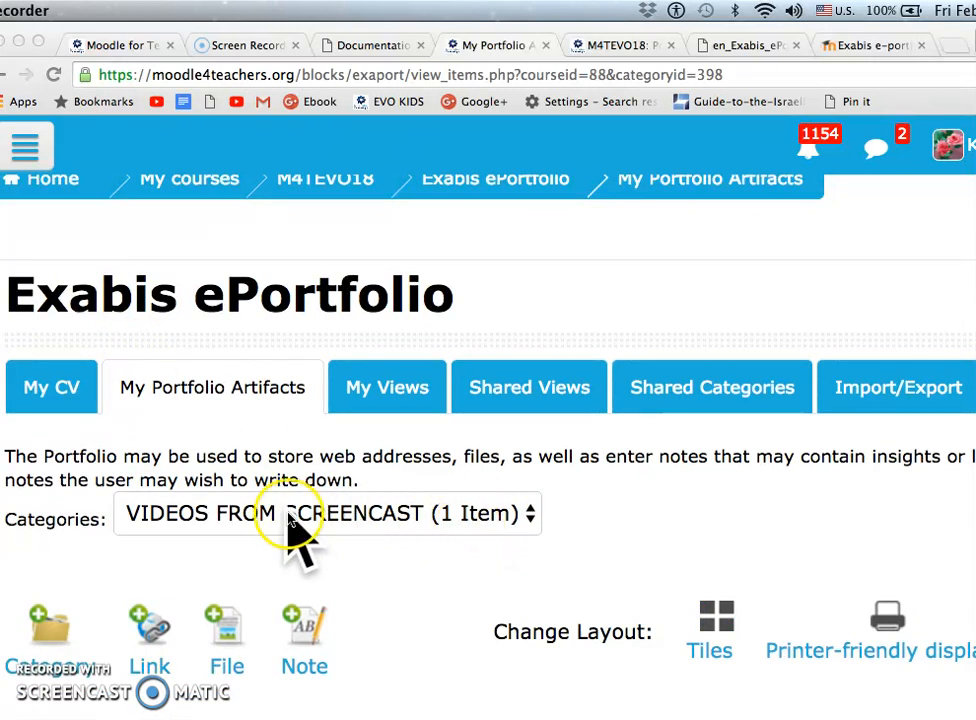
{"action": "scroll", "coordinate": [290, 535], "scroll_direction": "down", "scroll_amount": 5}
{"action": "scroll", "coordinate": [290, 535], "scroll_direction": "down", "scroll_amount": 4}
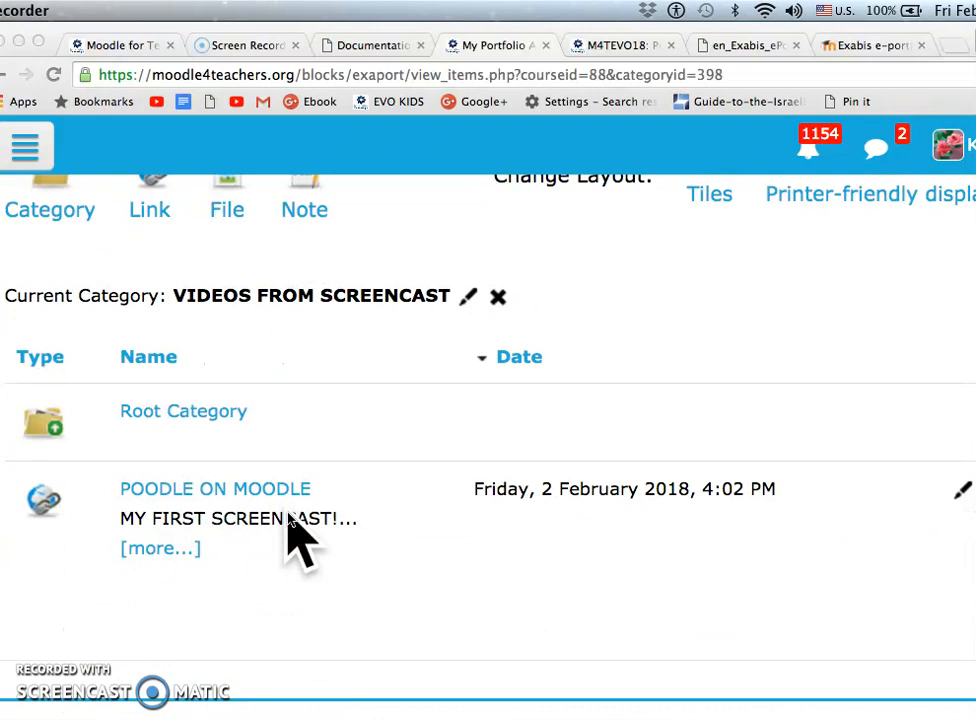
{"action": "scroll", "coordinate": [292, 532], "scroll_direction": "up", "scroll_amount": 2}
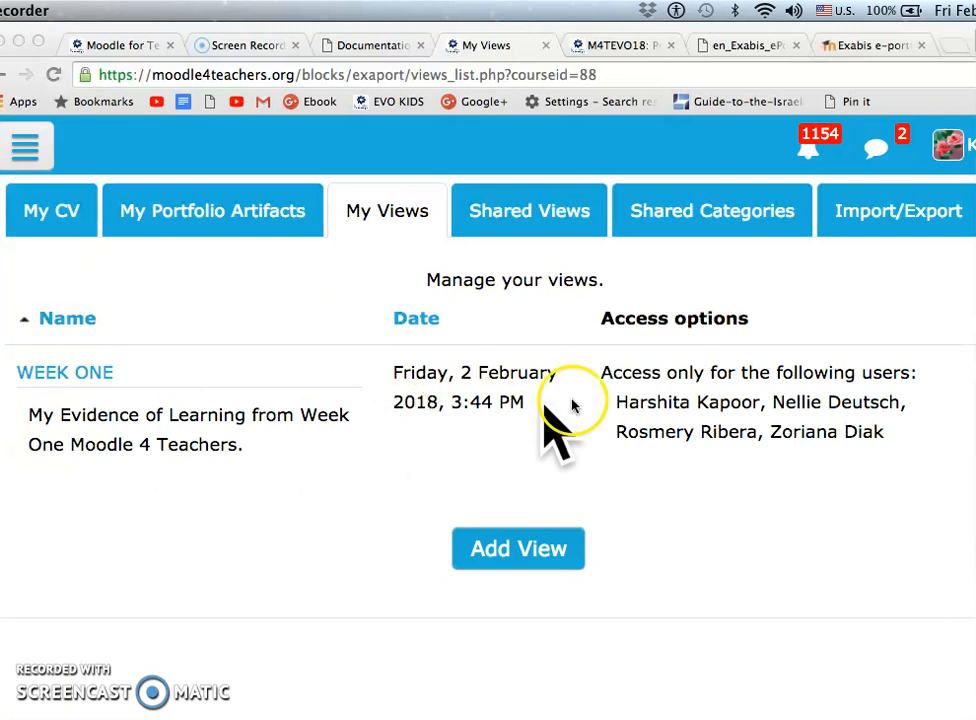
Open Shared Views and examine which users share portfolio views in this course and in other courses
{"action": "left_click", "coordinate": [528, 215]}
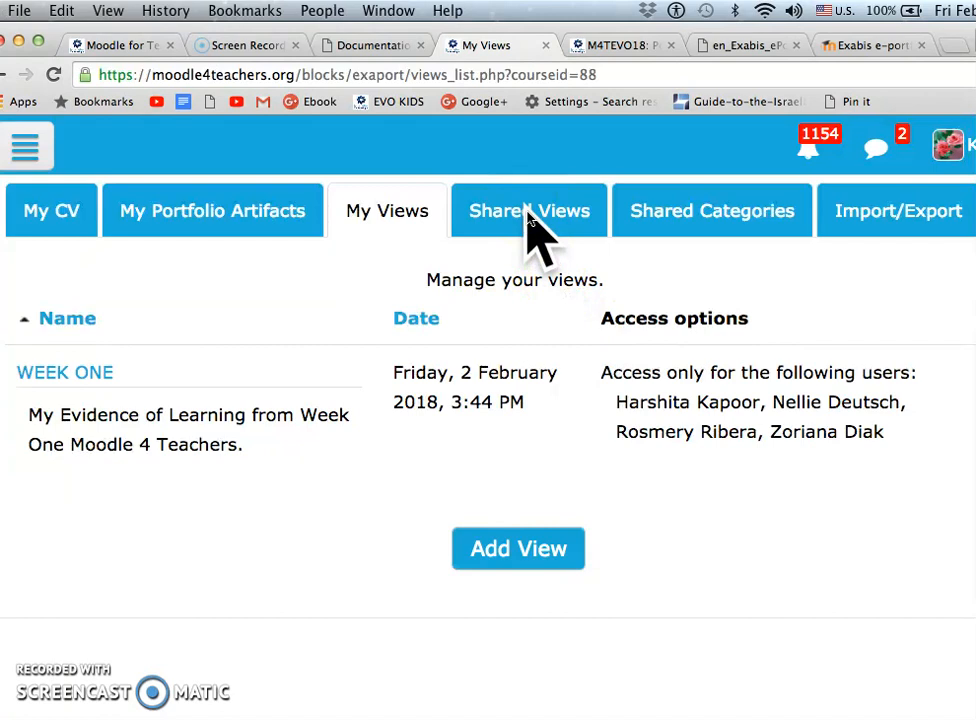
{"action": "left_click", "coordinate": [511, 207]}
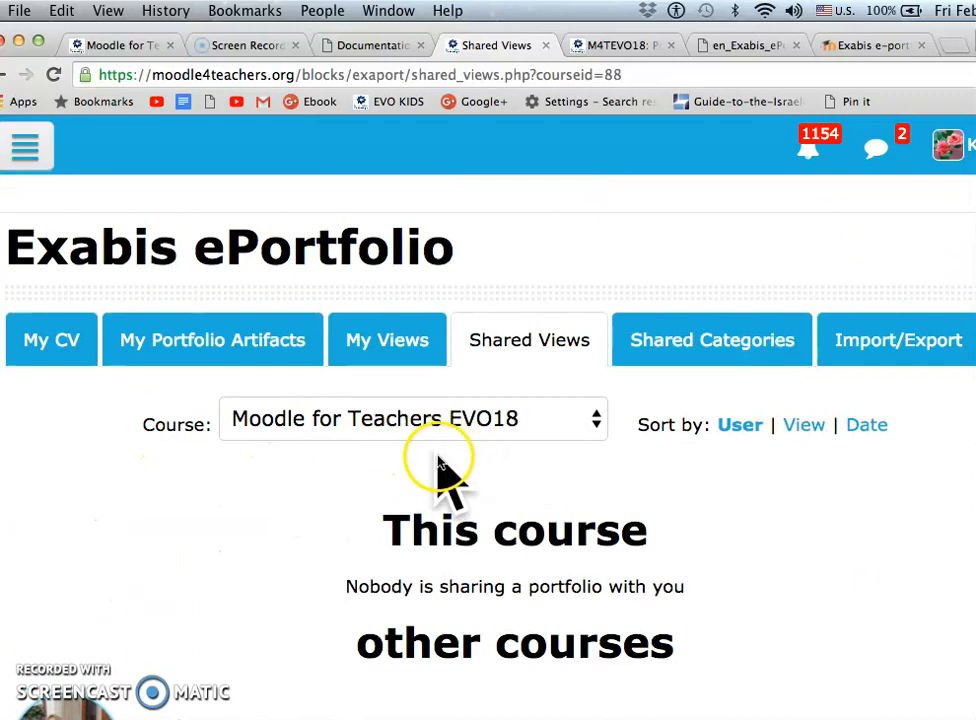
{"action": "scroll", "coordinate": [450, 466], "scroll_direction": "down", "scroll_amount": 1}
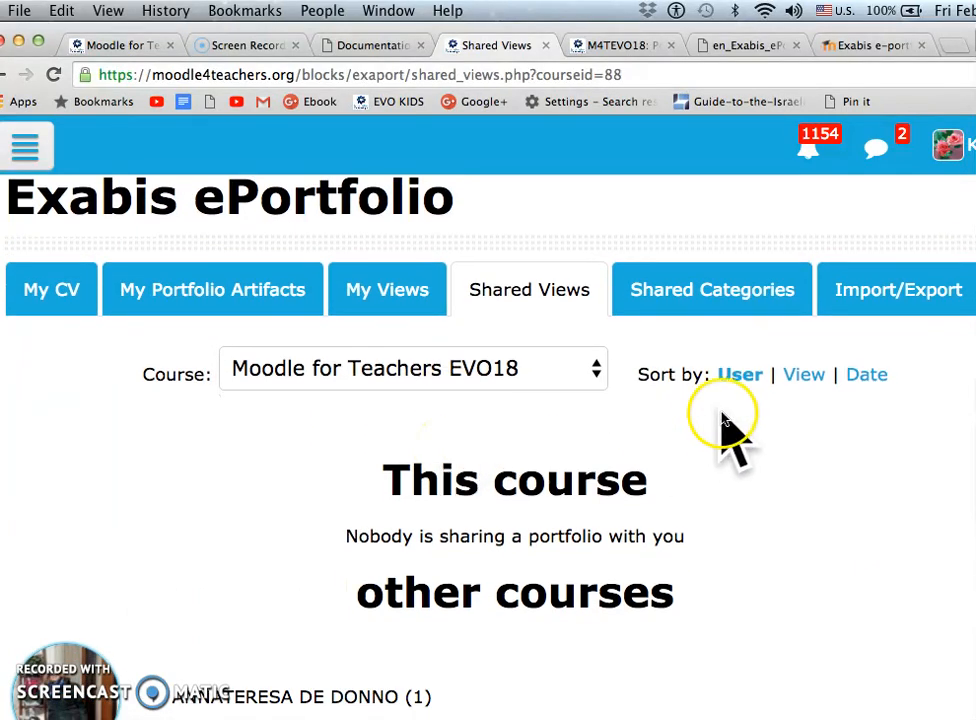
{"action": "scroll", "coordinate": [690, 430], "scroll_direction": "down", "scroll_amount": 1}
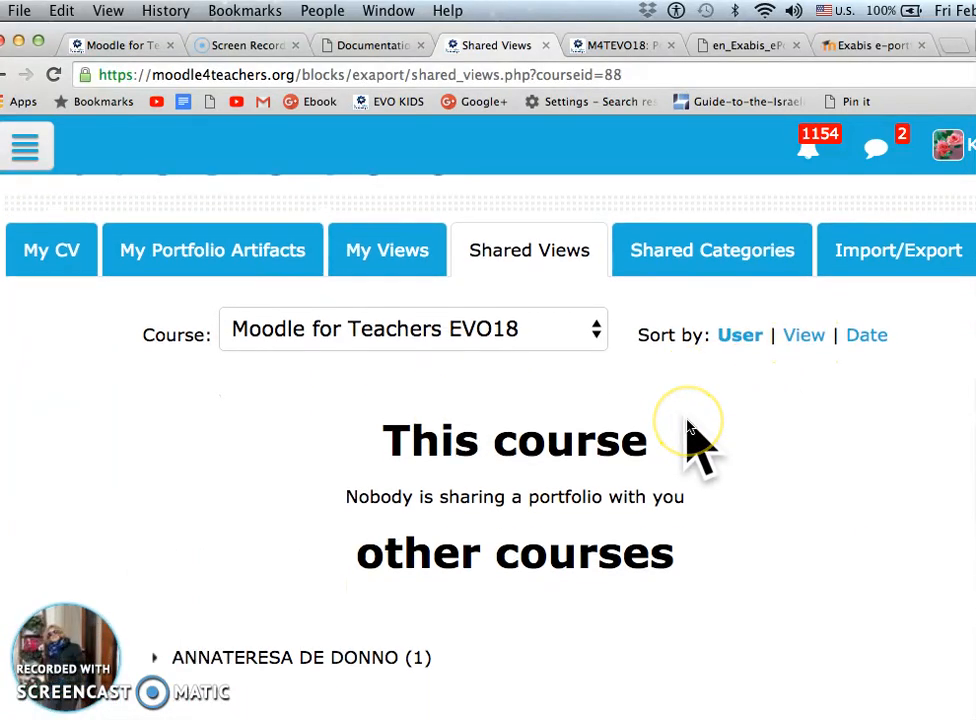
{"action": "scroll", "coordinate": [689, 426], "scroll_direction": "down", "scroll_amount": 1}
{"action": "scroll", "coordinate": [678, 474], "scroll_direction": "down", "scroll_amount": 2}
{"action": "scroll", "coordinate": [678, 474], "scroll_direction": "up", "scroll_amount": 2}
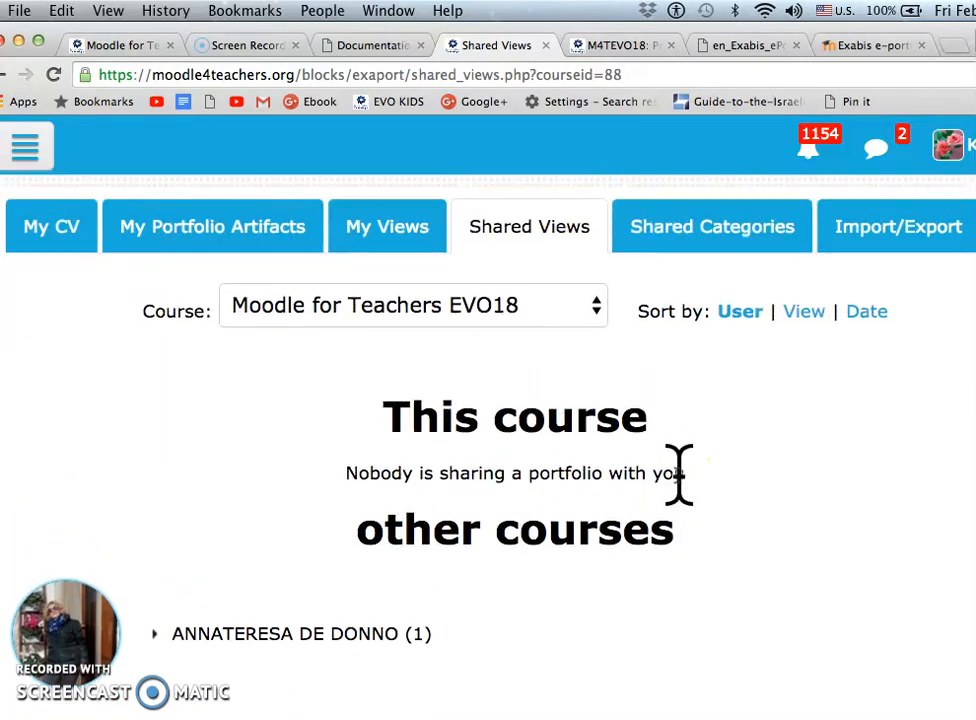
{"action": "scroll", "coordinate": [725, 468], "scroll_direction": "down", "scroll_amount": 2}
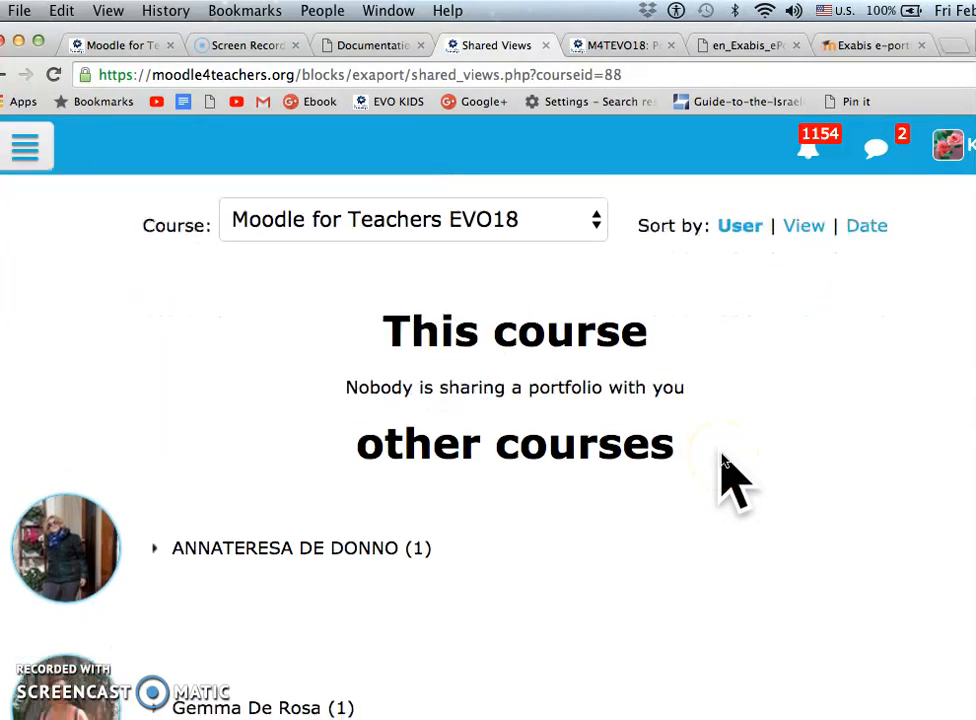
{"action": "scroll", "coordinate": [725, 468], "scroll_direction": "down", "scroll_amount": 15}
{"action": "scroll", "coordinate": [721, 462], "scroll_direction": "down", "scroll_amount": 12}
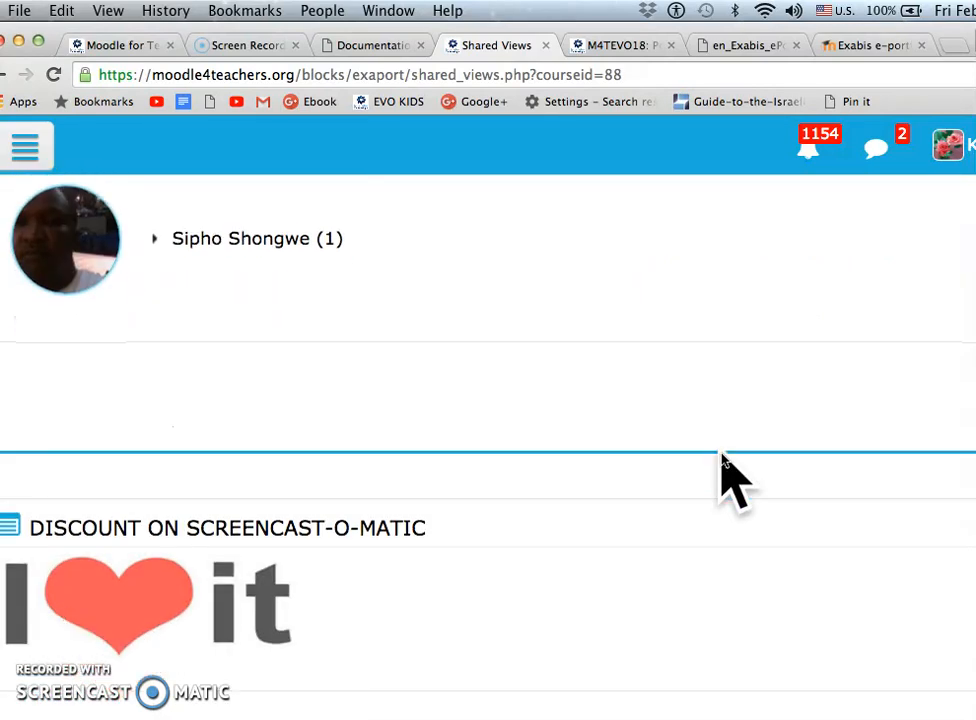
{"action": "scroll", "coordinate": [722, 460], "scroll_direction": "up", "scroll_amount": 14}
{"action": "scroll", "coordinate": [722, 460], "scroll_direction": "up", "scroll_amount": 10}
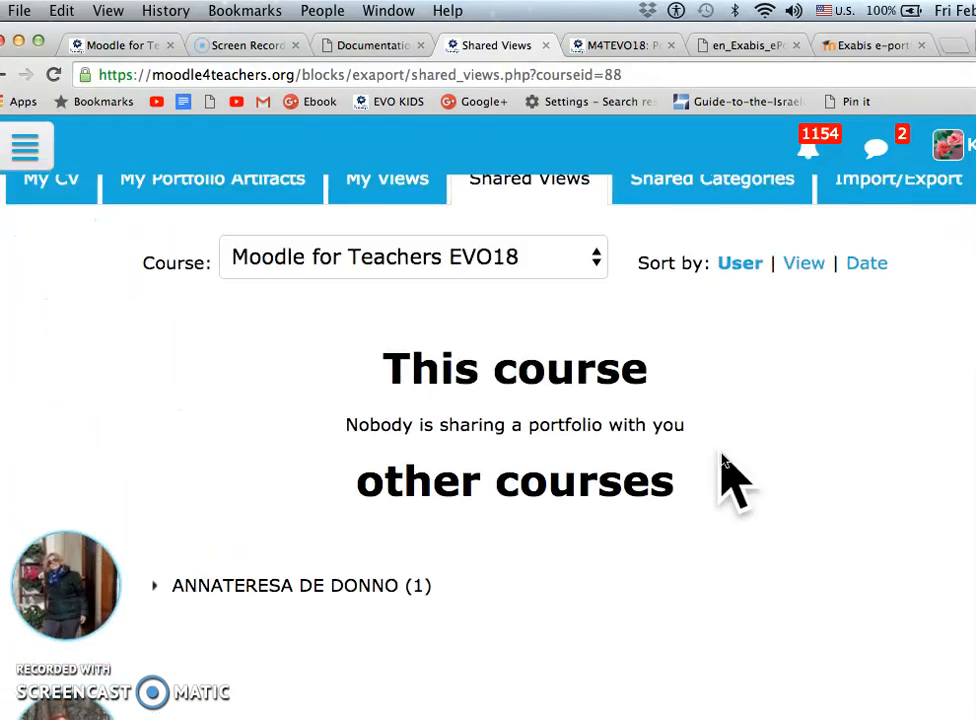
Open Shared Categories and look through the categories other users share, including their browse and copy-to-portfolio options
{"action": "scroll", "coordinate": [724, 470], "scroll_direction": "up", "scroll_amount": 2}
{"action": "left_click", "coordinate": [728, 283]}
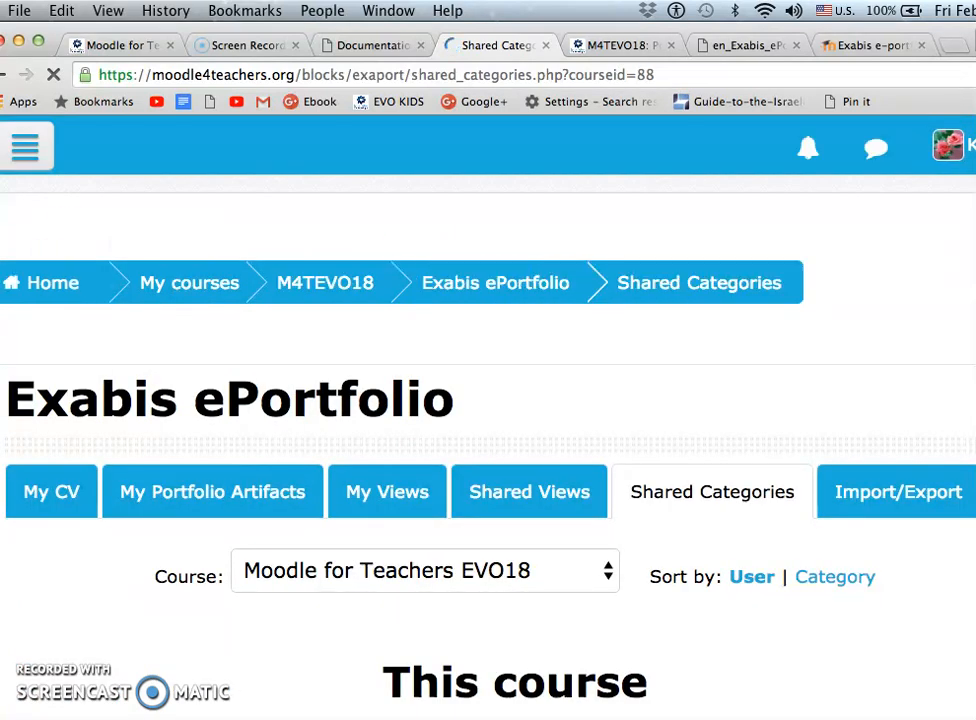
{"action": "scroll", "coordinate": [98, 645], "scroll_direction": "down", "scroll_amount": 4}
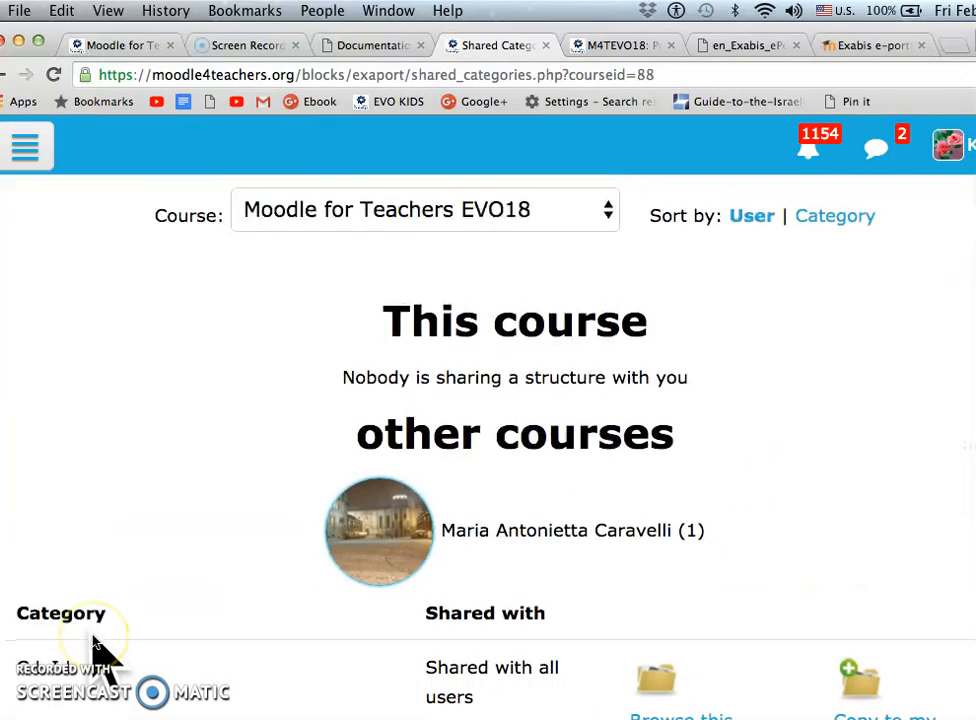
{"action": "scroll", "coordinate": [98, 645], "scroll_direction": "down", "scroll_amount": 1}
{"action": "scroll", "coordinate": [92, 640], "scroll_direction": "down", "scroll_amount": 4}
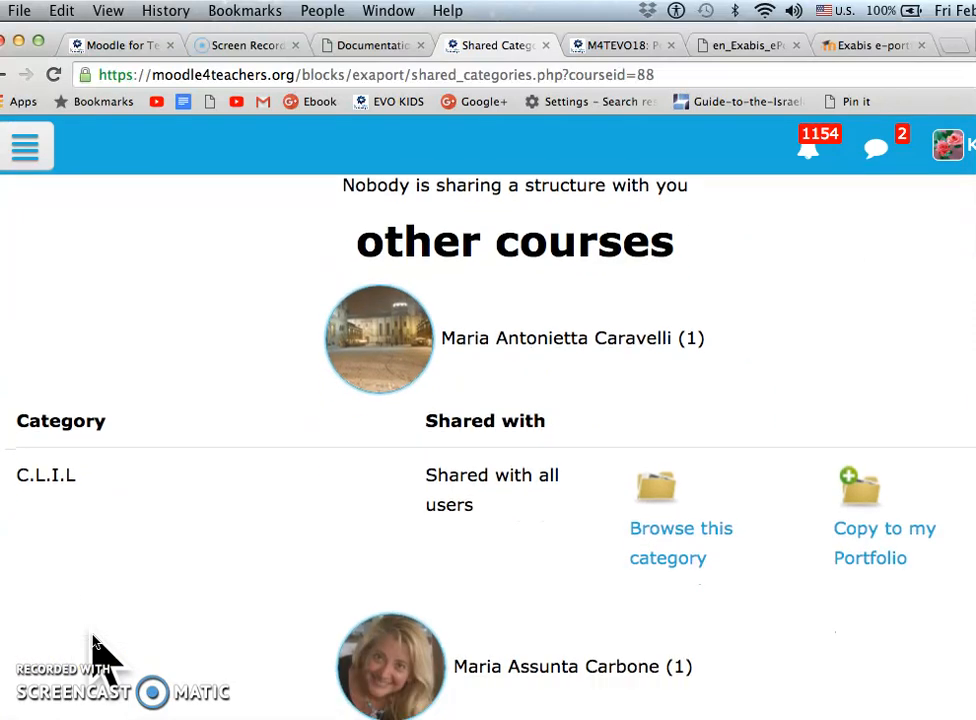
{"action": "scroll", "coordinate": [133, 605], "scroll_direction": "down", "scroll_amount": 4}
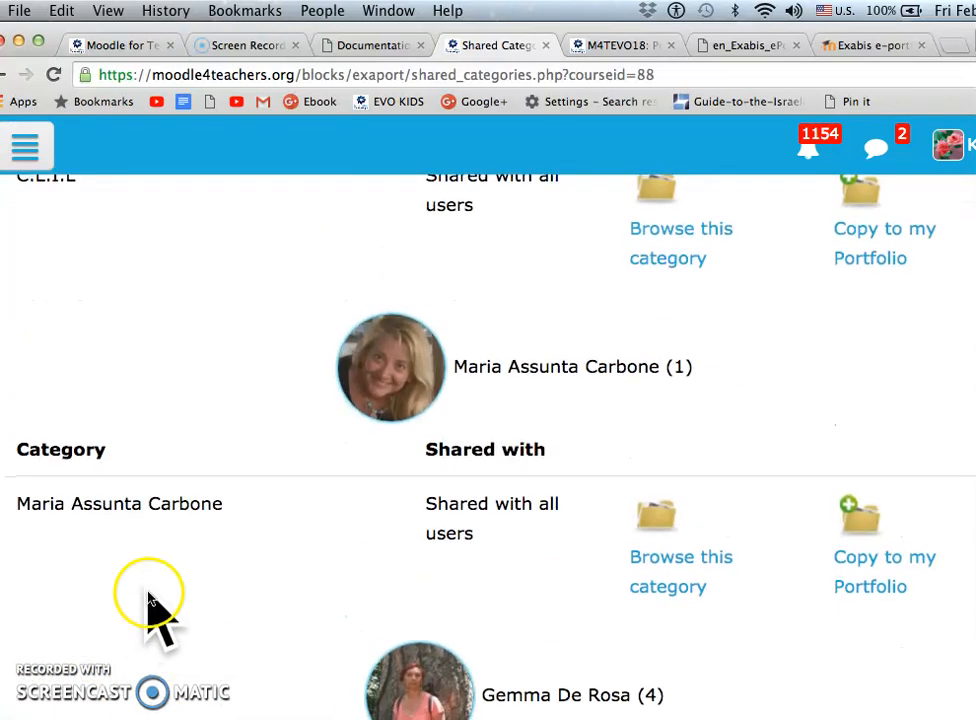
{"action": "scroll", "coordinate": [284, 410], "scroll_direction": "down", "scroll_amount": 1}
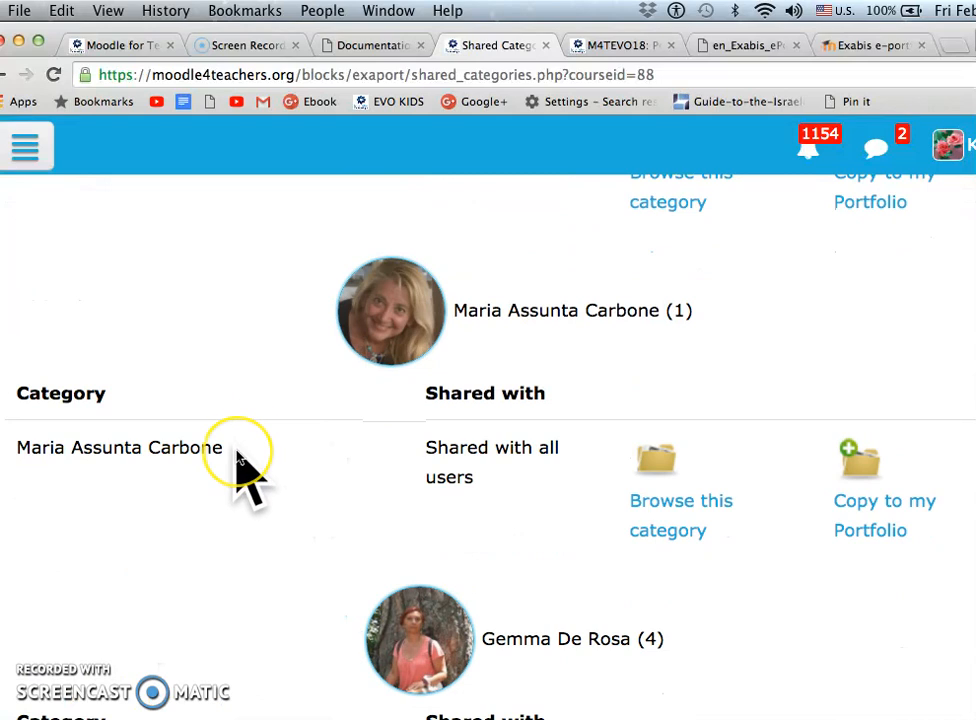
{"action": "scroll", "coordinate": [235, 455], "scroll_direction": "down", "scroll_amount": 1}
{"action": "scroll", "coordinate": [170, 476], "scroll_direction": "up", "scroll_amount": 4}
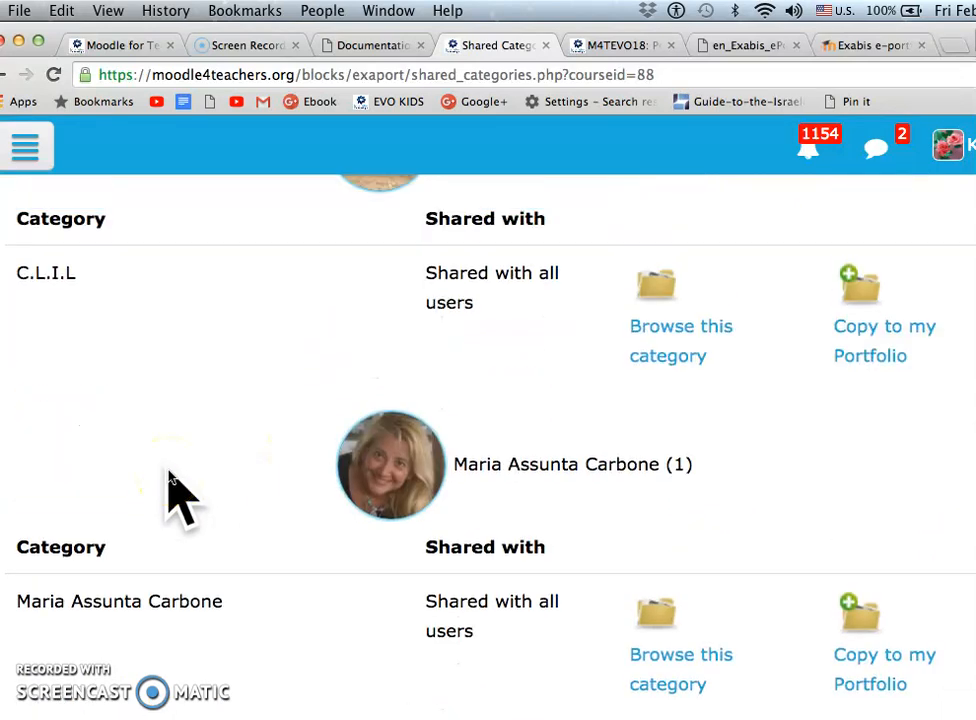
{"action": "scroll", "coordinate": [170, 490], "scroll_direction": "down", "scroll_amount": 9}
{"action": "scroll", "coordinate": [168, 507], "scroll_direction": "down", "scroll_amount": 13}
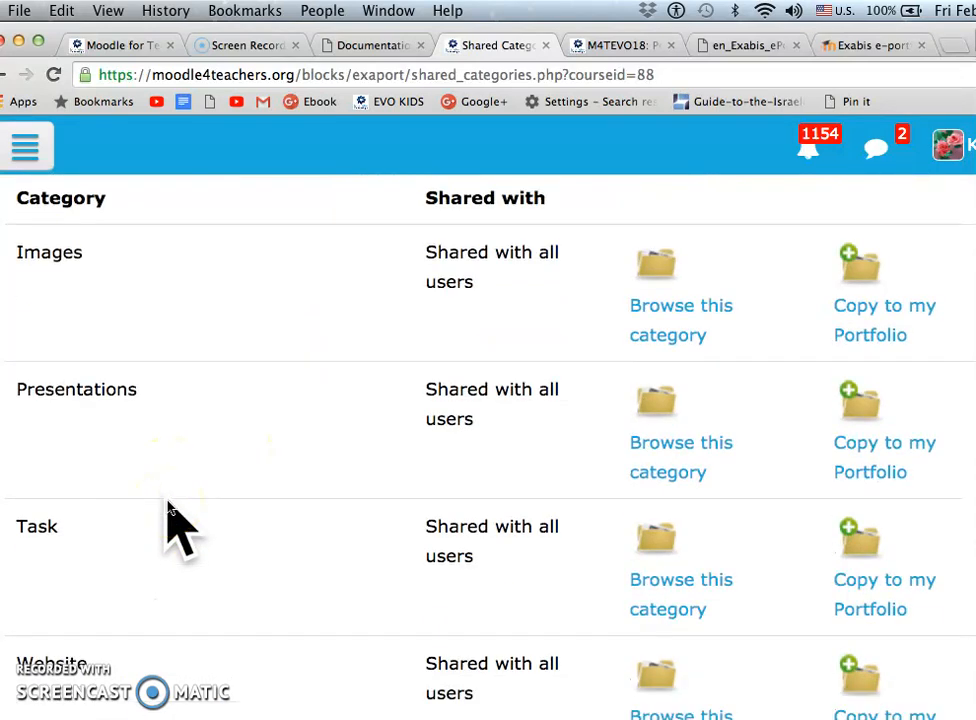
{"action": "scroll", "coordinate": [168, 520], "scroll_direction": "down", "scroll_amount": 13}
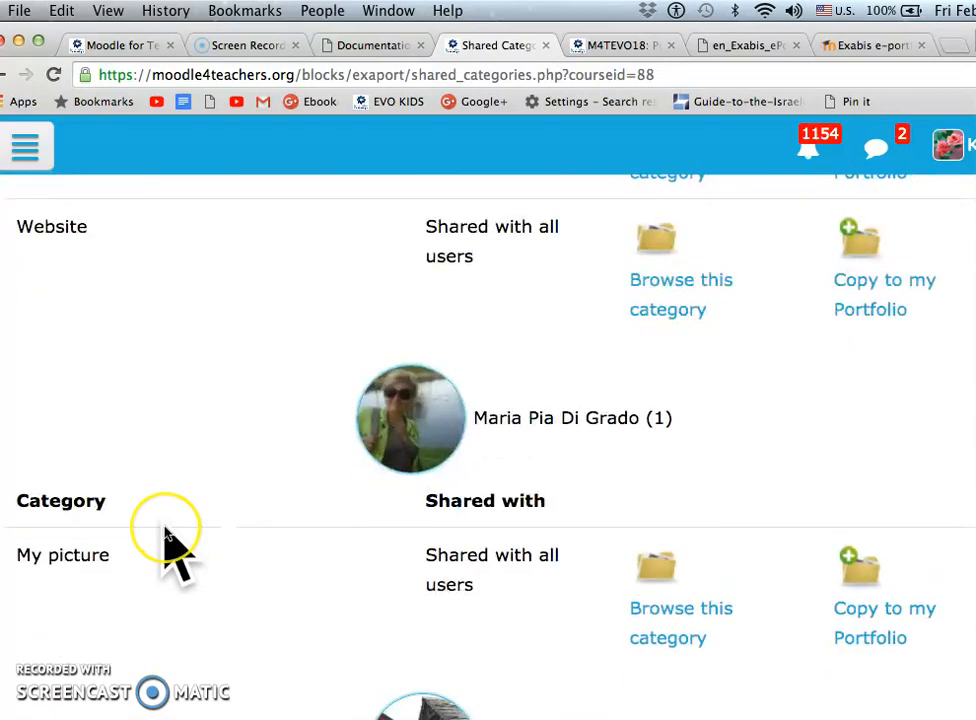
{"action": "scroll", "coordinate": [167, 532], "scroll_direction": "down", "scroll_amount": 20}
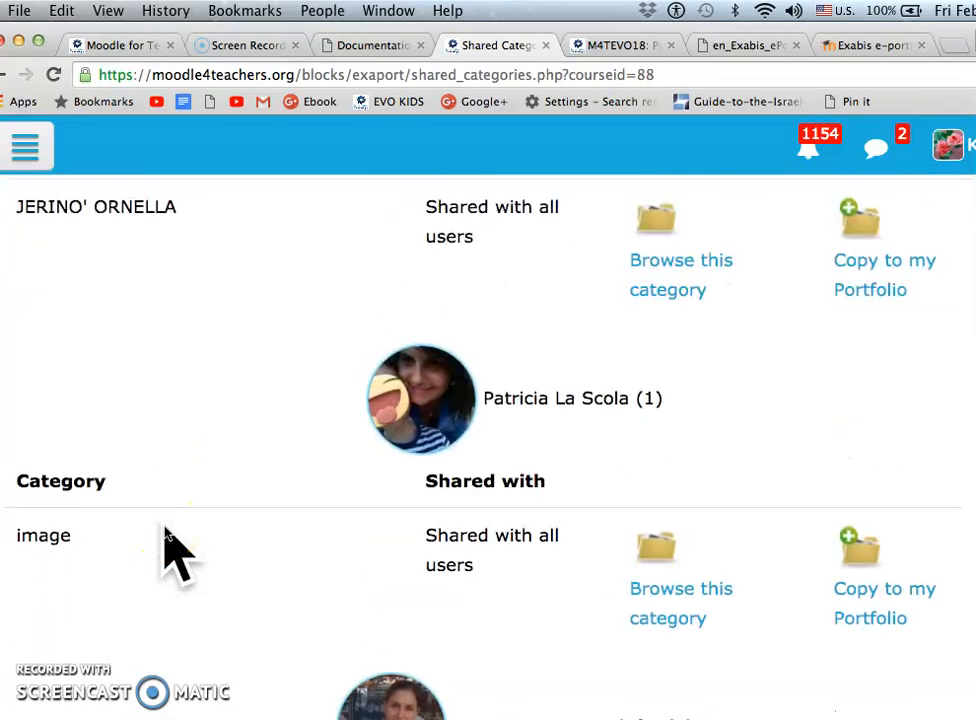
{"action": "scroll", "coordinate": [166, 540], "scroll_direction": "down", "scroll_amount": 20}
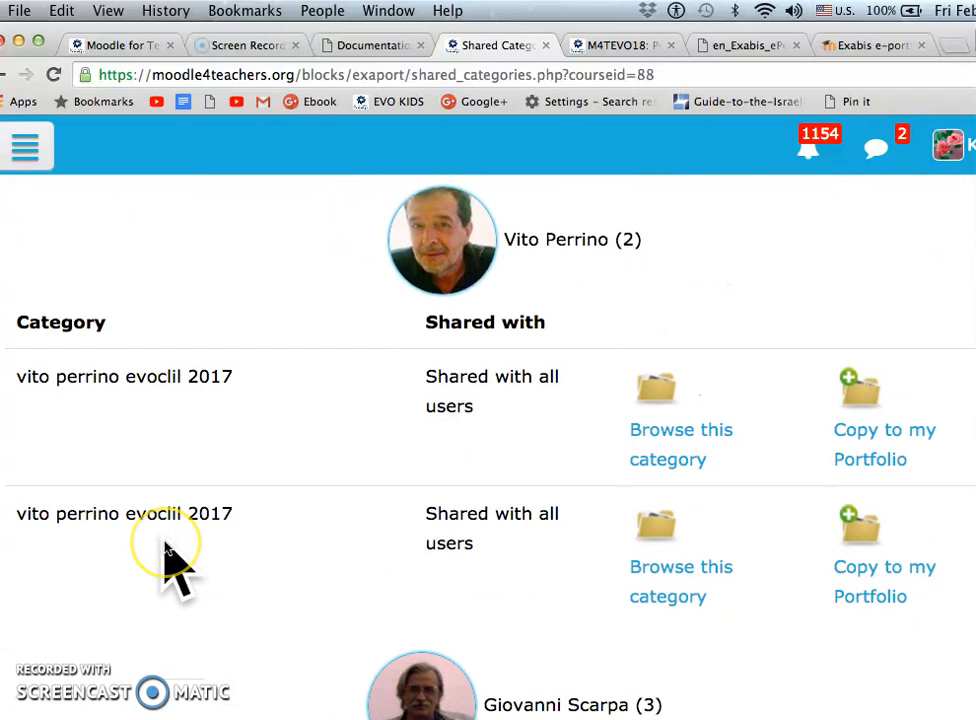
{"action": "scroll", "coordinate": [166, 545], "scroll_direction": "down", "scroll_amount": 1}
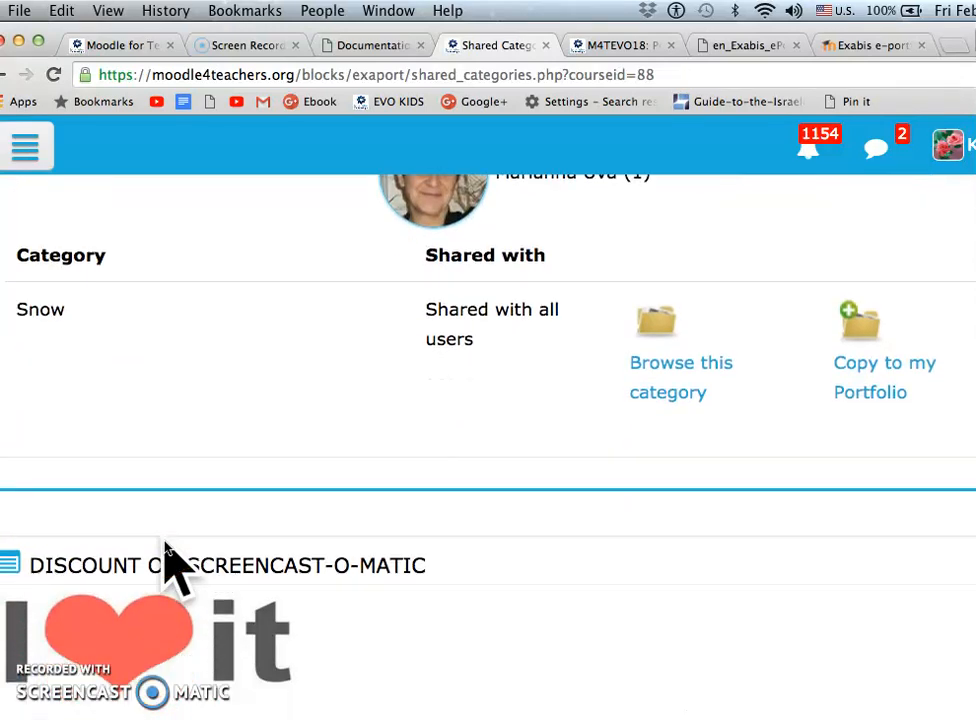
Return to My Views and start a new view titled "SCREENCASTS" with the description "Evidence of my ability to do a screencast."
{"action": "scroll", "coordinate": [166, 545], "scroll_direction": "down", "scroll_amount": 7}
{"action": "scroll", "coordinate": [166, 545], "scroll_direction": "down", "scroll_amount": 2}
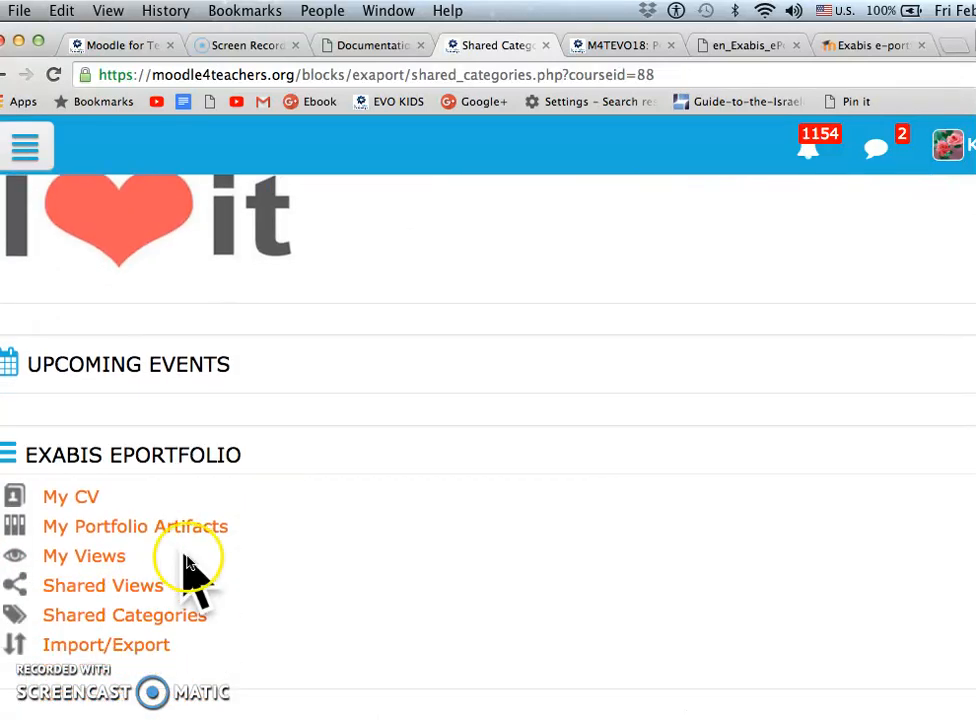
{"action": "left_click", "coordinate": [89, 555]}
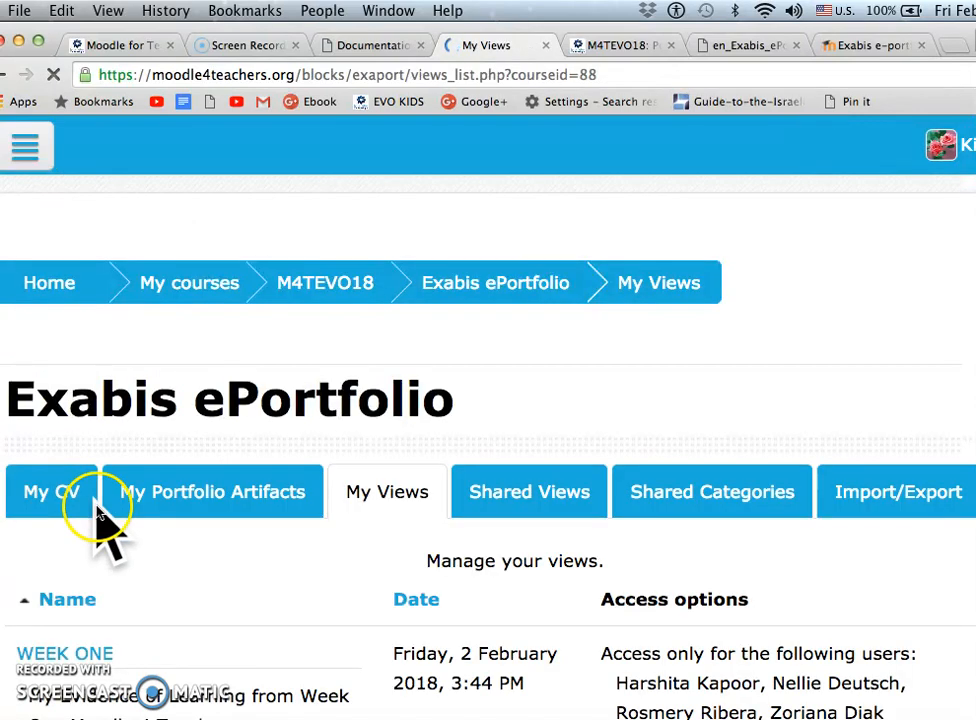
{"action": "scroll", "coordinate": [196, 575], "scroll_direction": "down", "scroll_amount": 5}
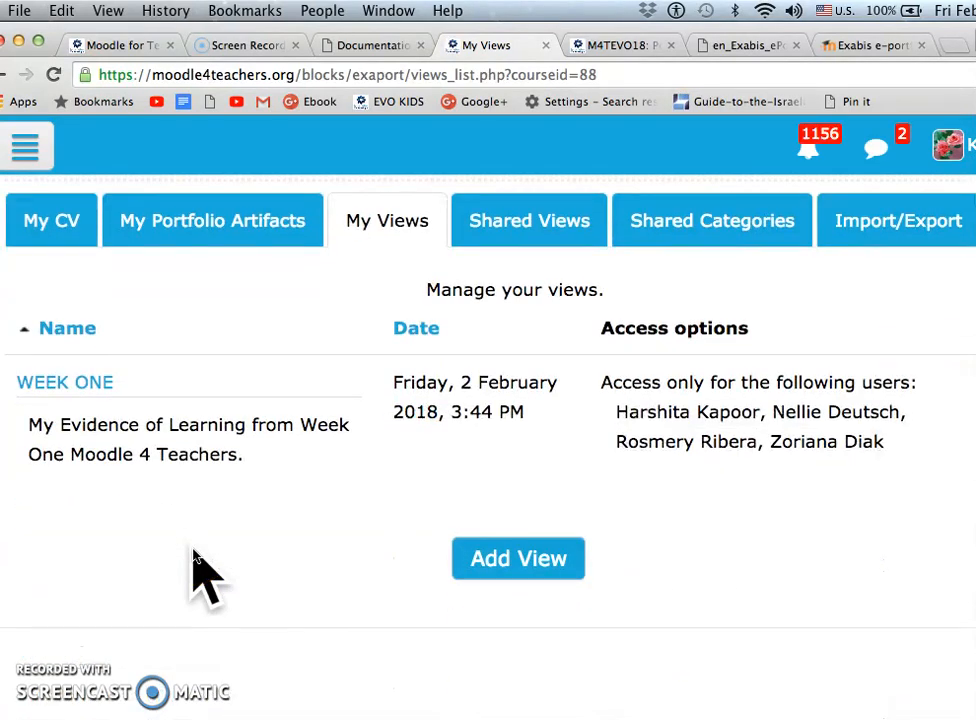
{"action": "left_click", "coordinate": [531, 553]}
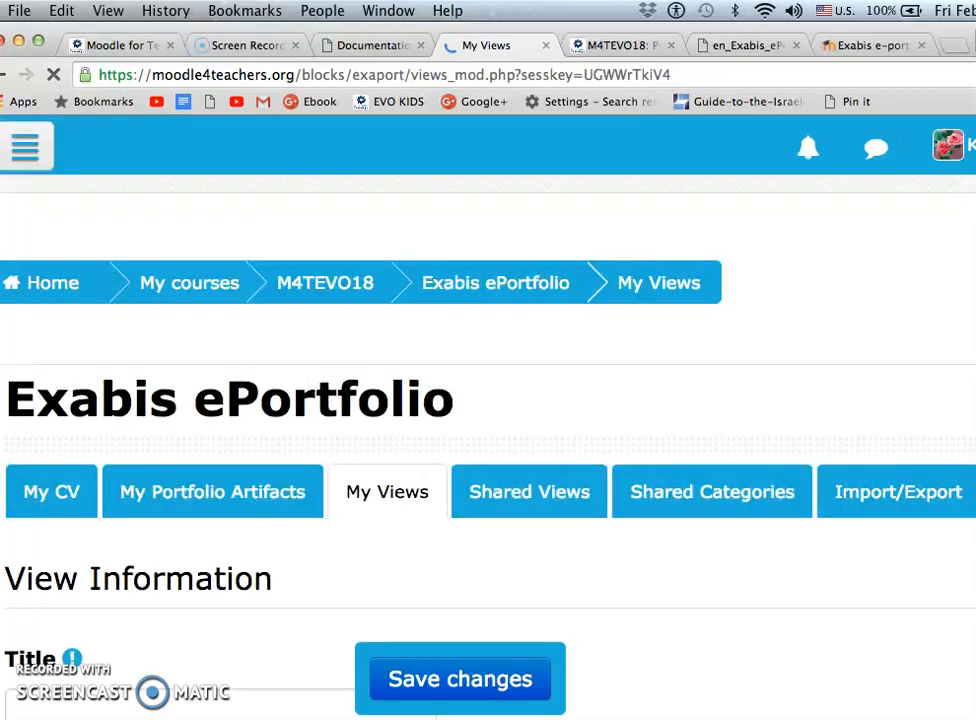
{"action": "scroll", "coordinate": [127, 622], "scroll_direction": "down", "scroll_amount": 10}
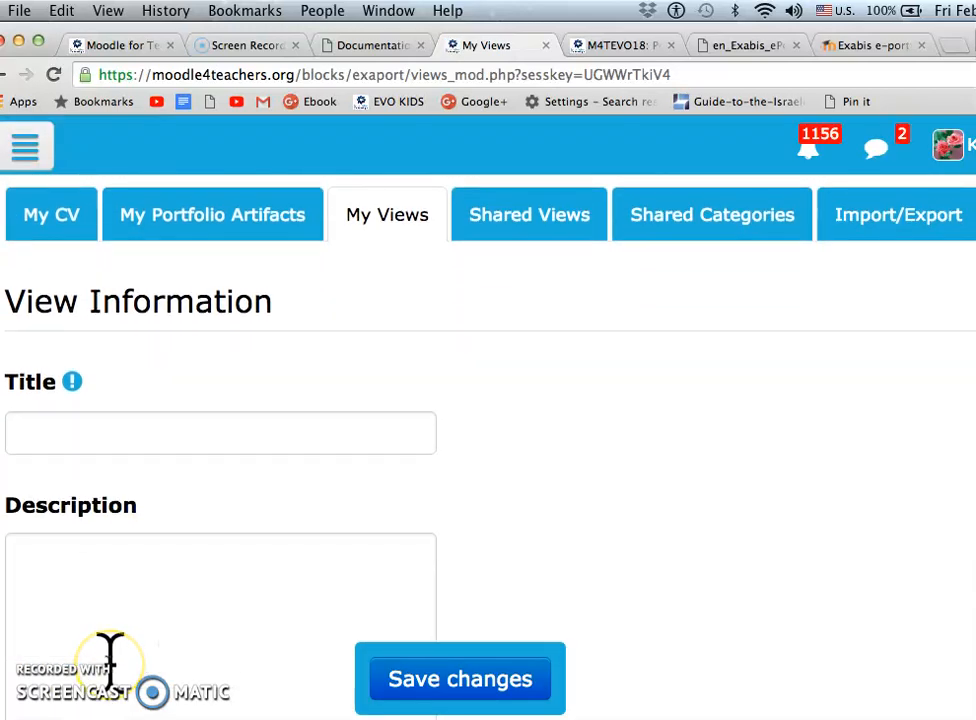
{"action": "scroll", "coordinate": [110, 660], "scroll_direction": "down", "scroll_amount": 5}
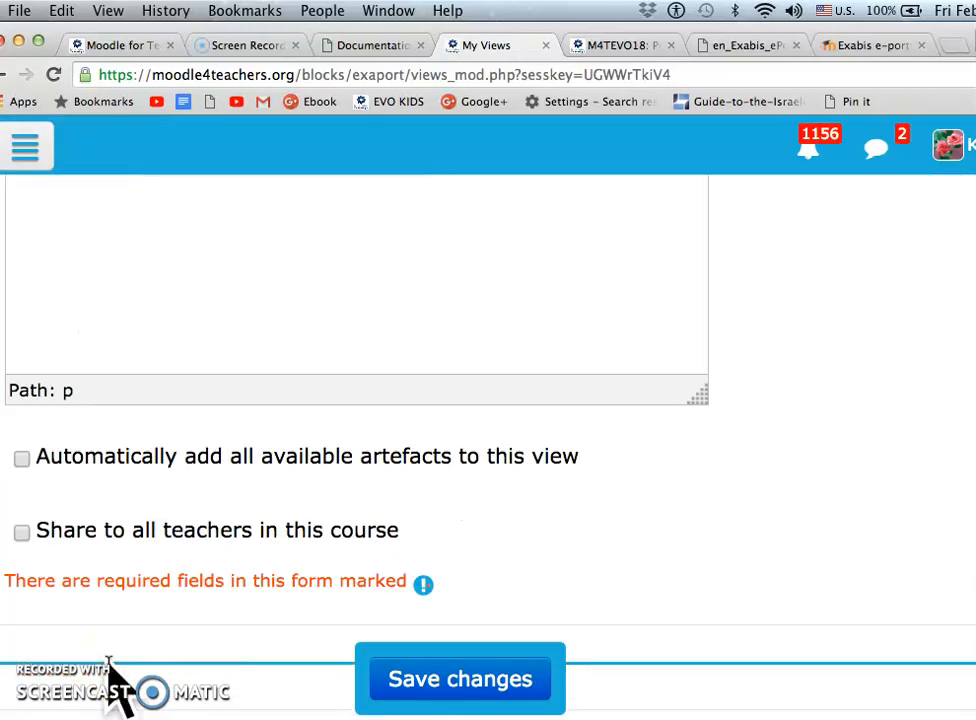
{"action": "scroll", "coordinate": [170, 415], "scroll_direction": "up", "scroll_amount": 10}
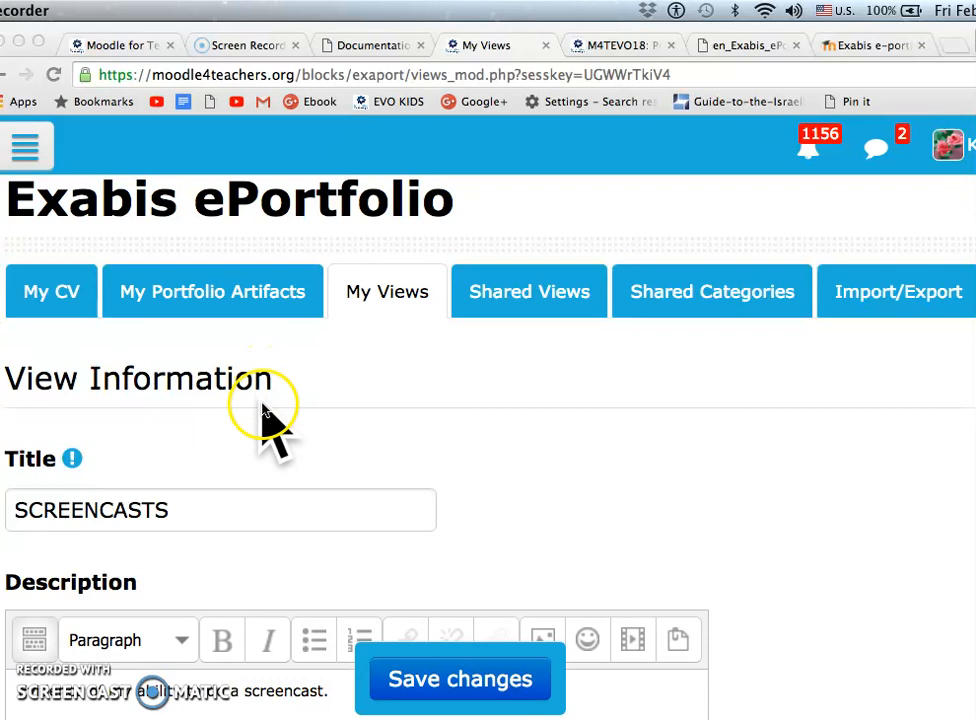
Review the new view's description and its options for automatically adding all available artefacts and sharing to all teachers in the course
{"action": "scroll", "coordinate": [222, 525], "scroll_direction": "down", "scroll_amount": 3}
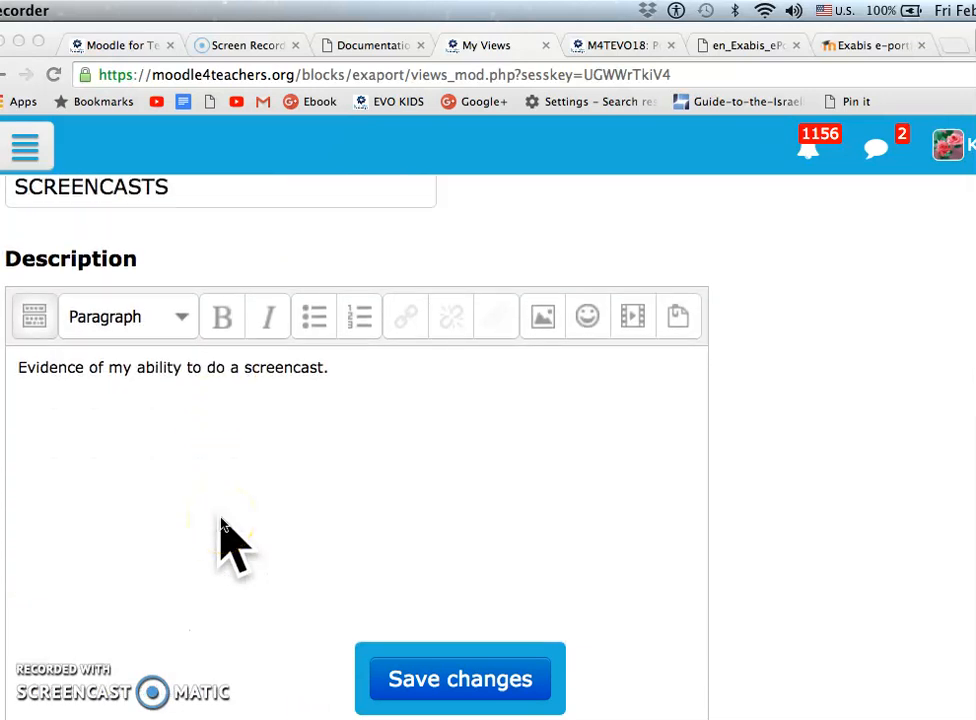
{"action": "scroll", "coordinate": [225, 533], "scroll_direction": "down", "scroll_amount": 2}
{"action": "scroll", "coordinate": [190, 320], "scroll_direction": "down", "scroll_amount": 3}
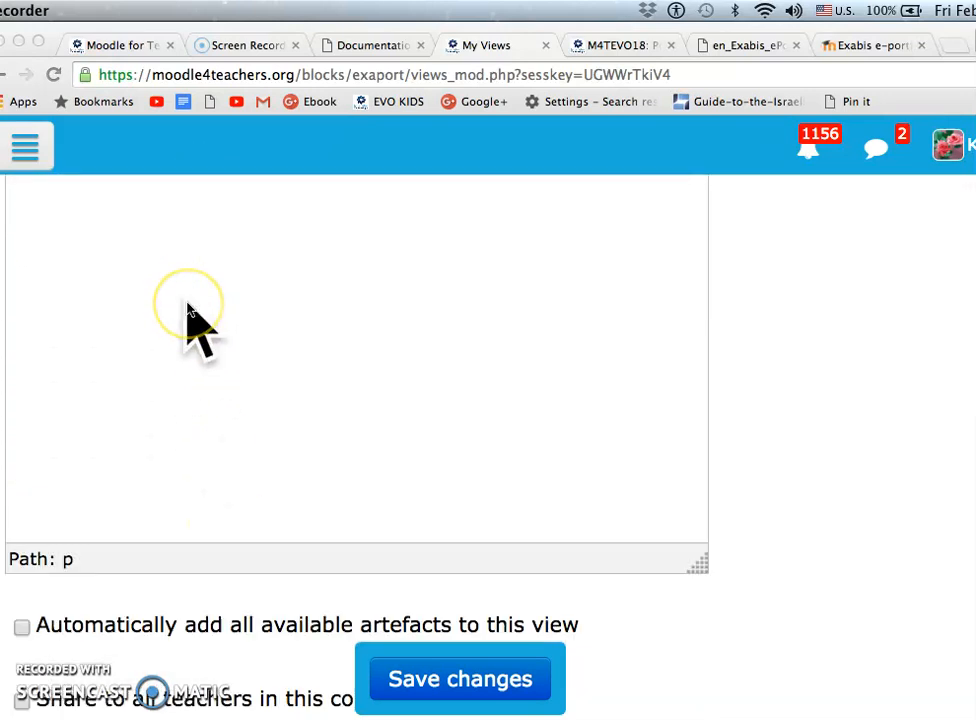
{"action": "scroll", "coordinate": [190, 320], "scroll_direction": "down", "scroll_amount": 2}
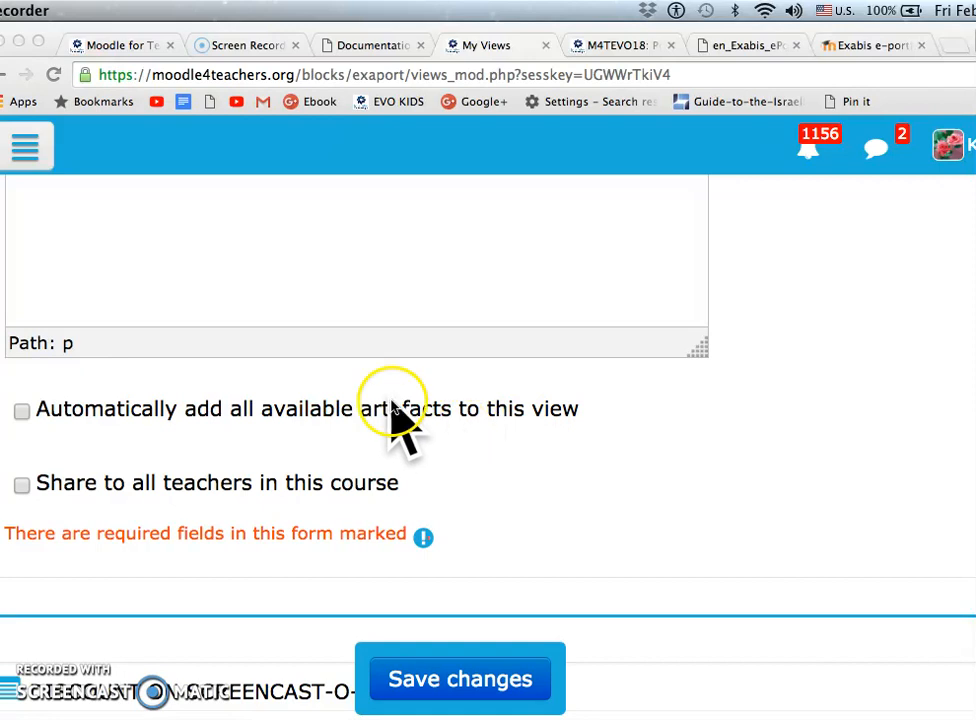
{"action": "scroll", "coordinate": [399, 392], "scroll_direction": "down", "scroll_amount": 1}
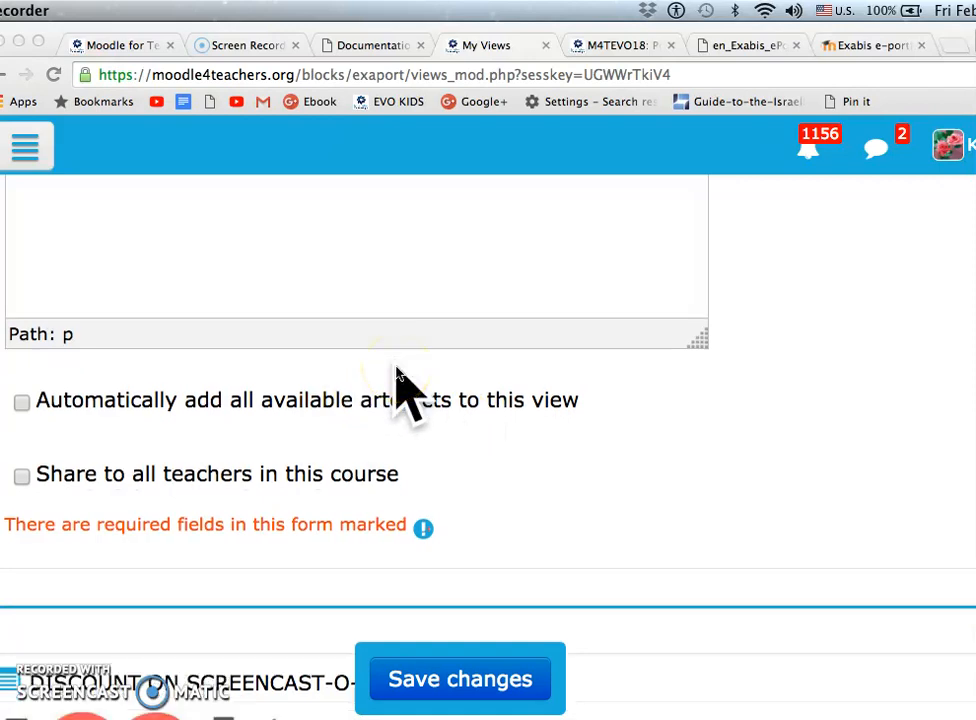
{"action": "scroll", "coordinate": [381, 440], "scroll_direction": "down", "scroll_amount": 3}
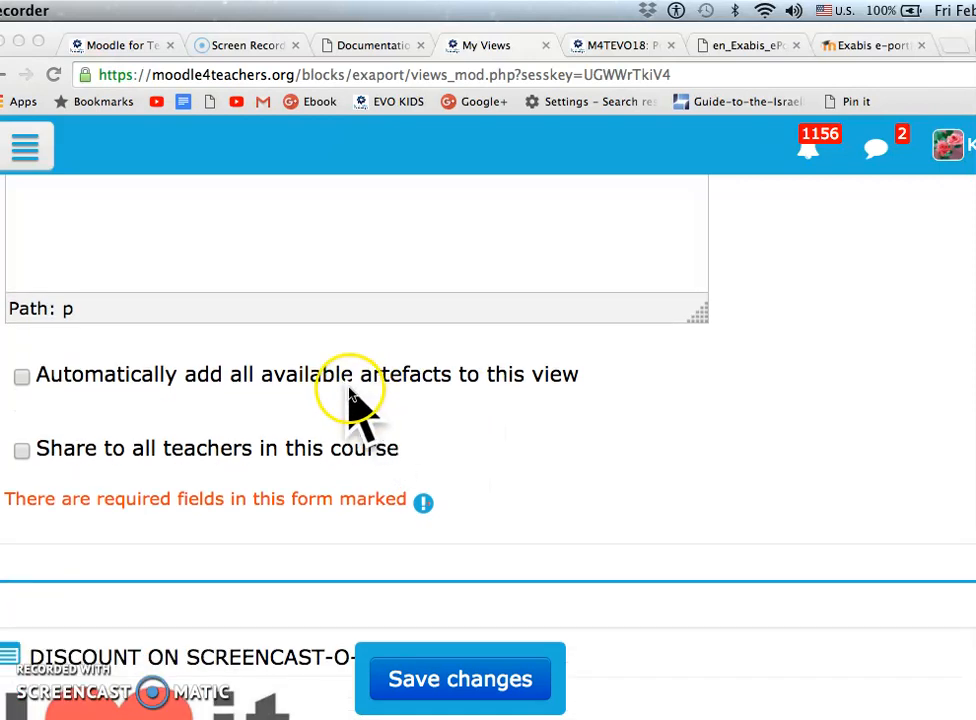
Enable automatically adding all available artefacts and sharing to all teachers in this course, and save the SCREENCASTS view
{"action": "left_click", "coordinate": [23, 449]}
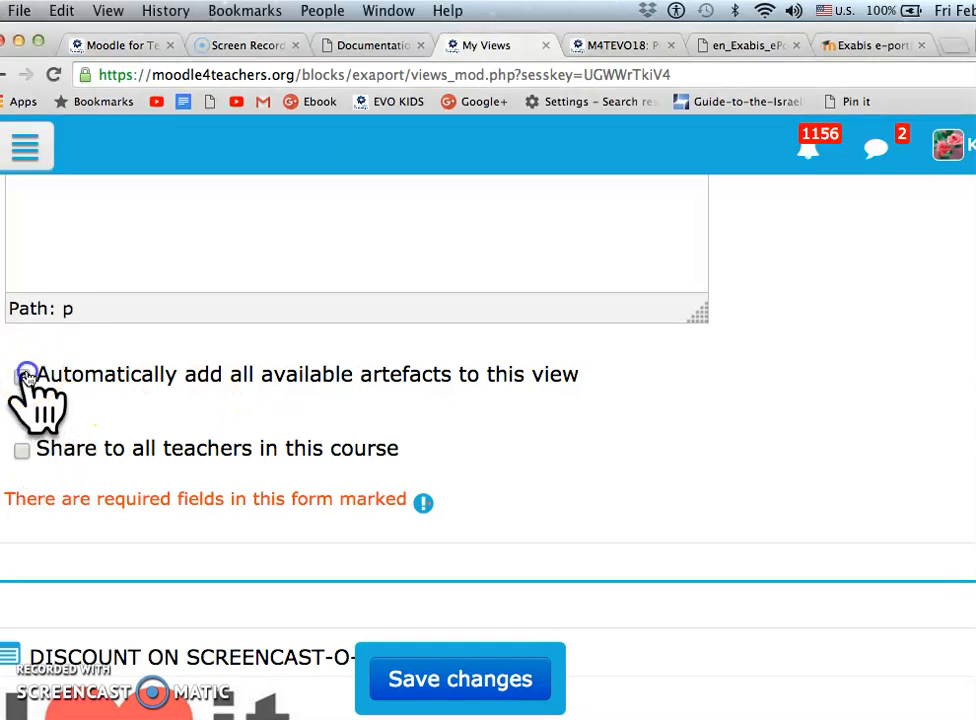
{"action": "left_click", "coordinate": [22, 376]}
{"action": "left_click", "coordinate": [22, 451]}
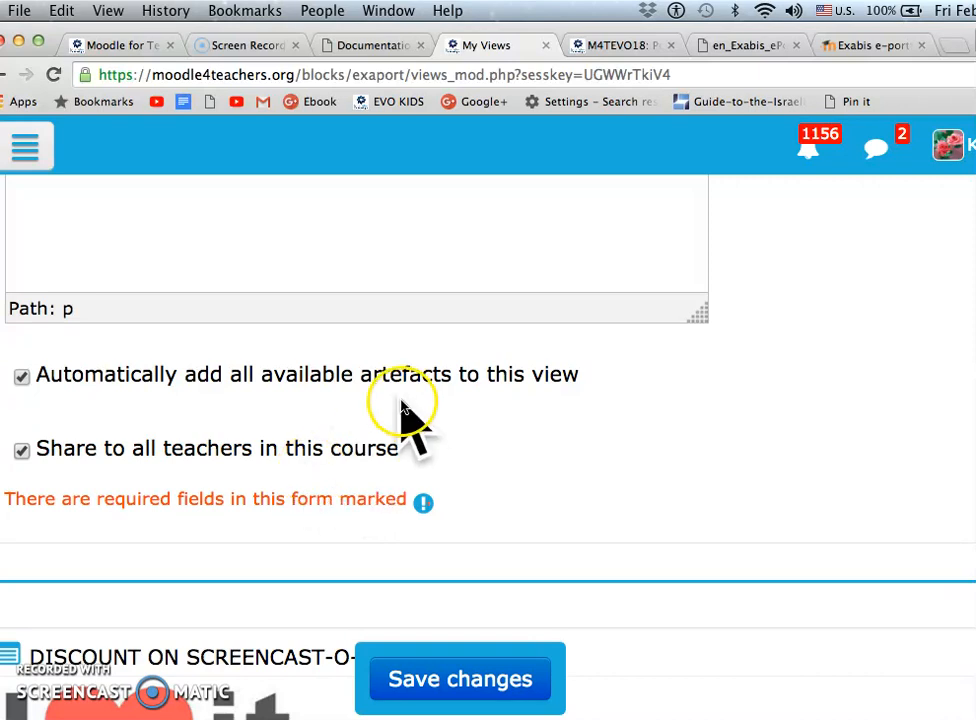
{"action": "scroll", "coordinate": [453, 421], "scroll_direction": "down", "scroll_amount": 1}
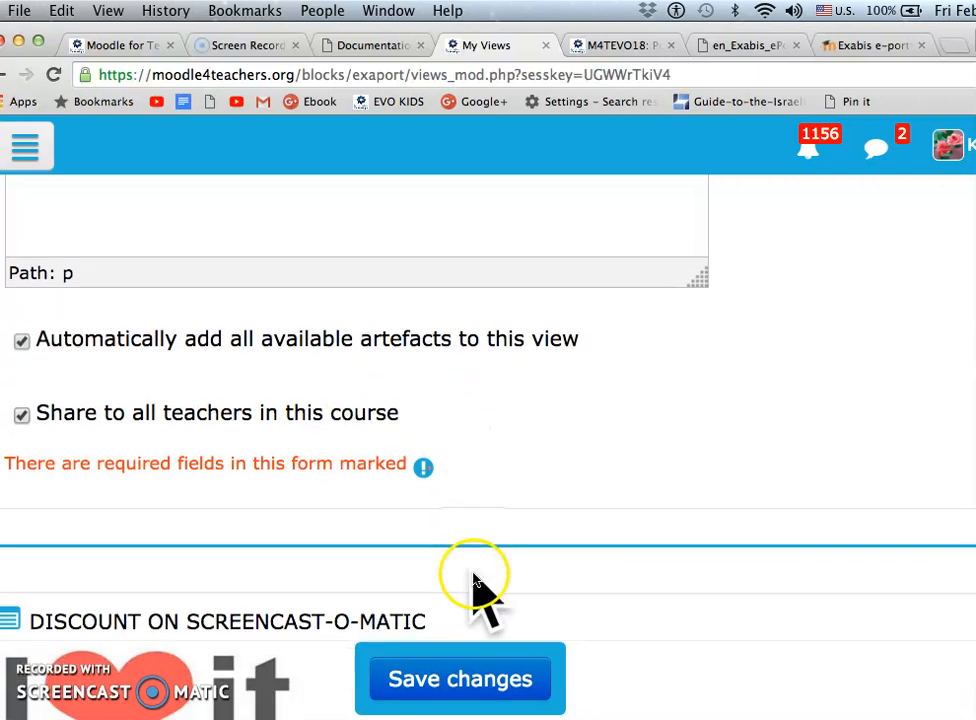
{"action": "scroll", "coordinate": [473, 585], "scroll_direction": "down", "scroll_amount": 3}
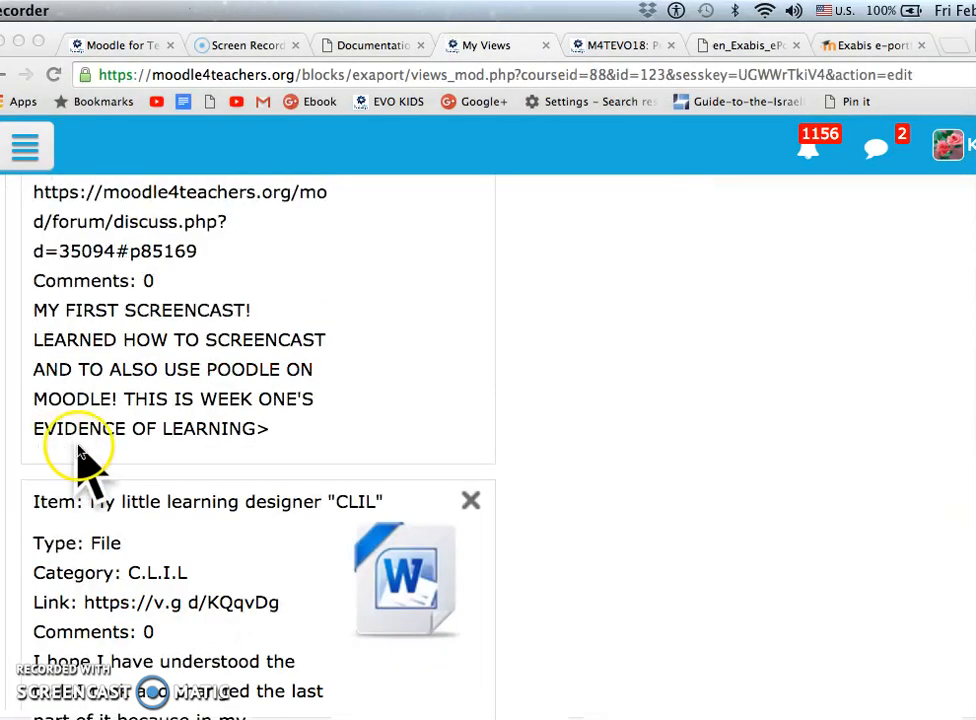
Look through the content blocks and the items added automatically to the view design
{"action": "scroll", "coordinate": [185, 436], "scroll_direction": "up", "scroll_amount": 5}
{"action": "scroll", "coordinate": [182, 418], "scroll_direction": "up", "scroll_amount": 1}
{"action": "scroll", "coordinate": [181, 414], "scroll_direction": "down", "scroll_amount": 1}
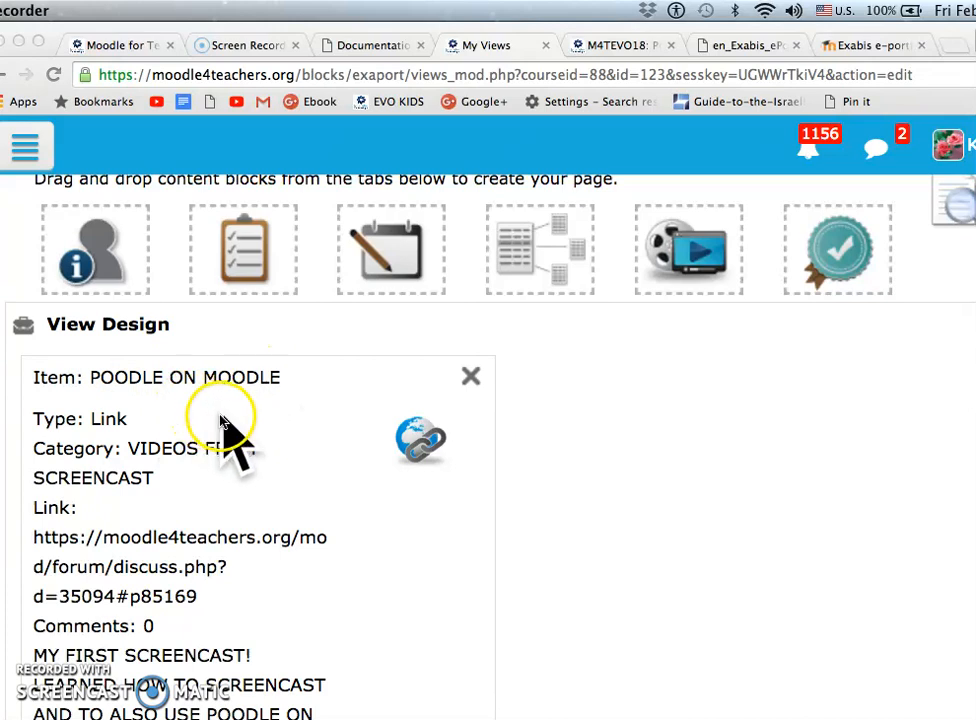
{"action": "scroll", "coordinate": [196, 488], "scroll_direction": "up", "scroll_amount": 5}
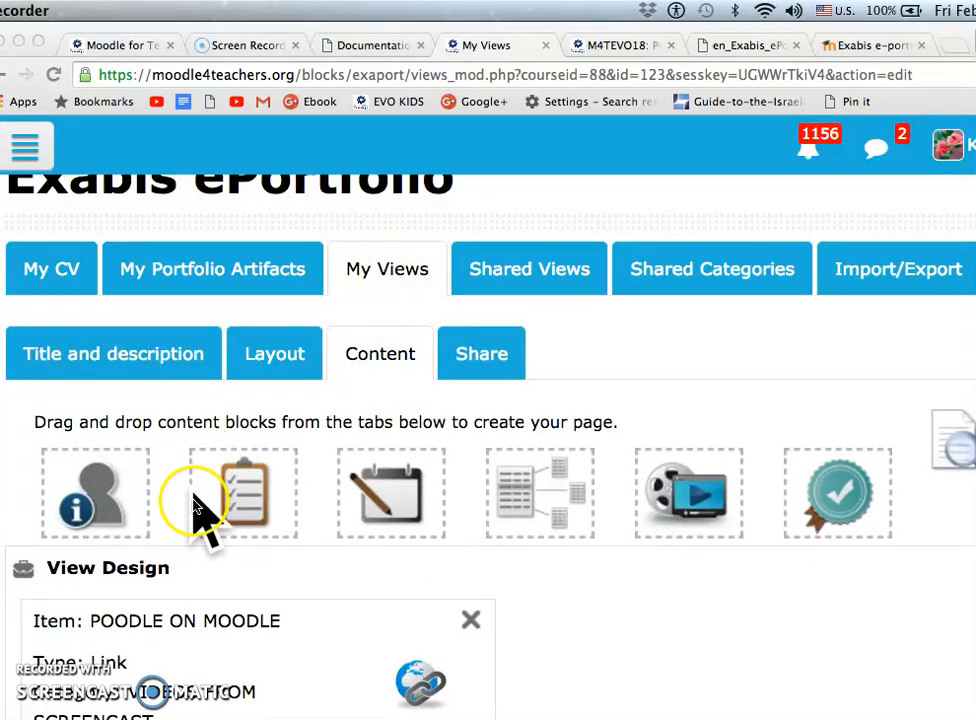
{"action": "scroll", "coordinate": [196, 525], "scroll_direction": "down", "scroll_amount": 3}
{"action": "scroll", "coordinate": [198, 575], "scroll_direction": "down", "scroll_amount": 3}
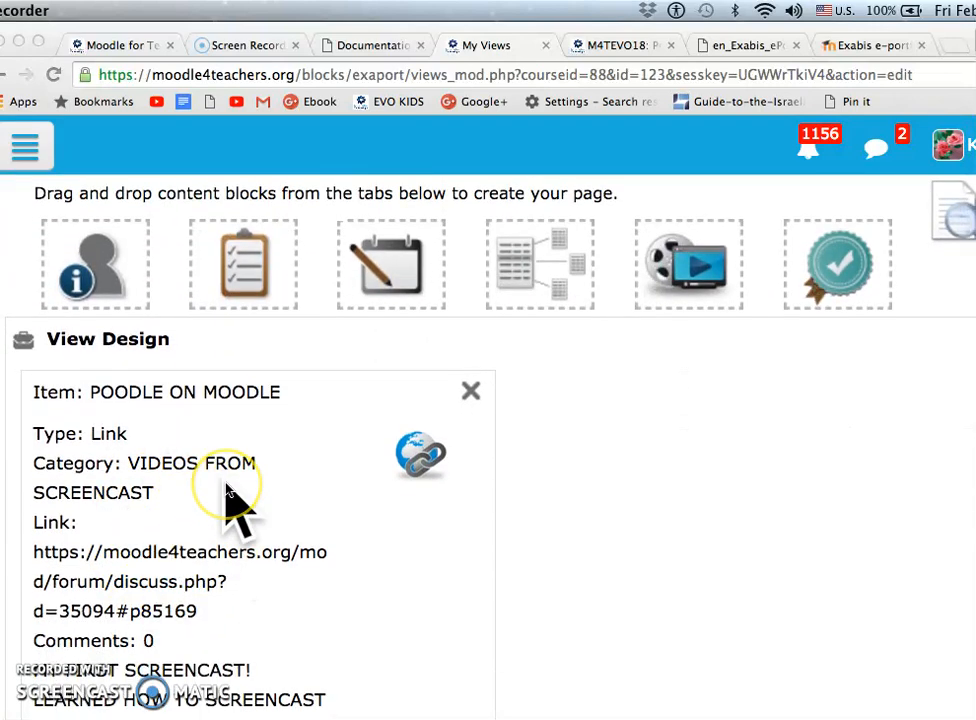
Remove every item from the view design except POODLE ON MOODLE
{"action": "scroll", "coordinate": [225, 486], "scroll_direction": "down", "scroll_amount": 8}
{"action": "scroll", "coordinate": [225, 487], "scroll_direction": "down", "scroll_amount": 1}
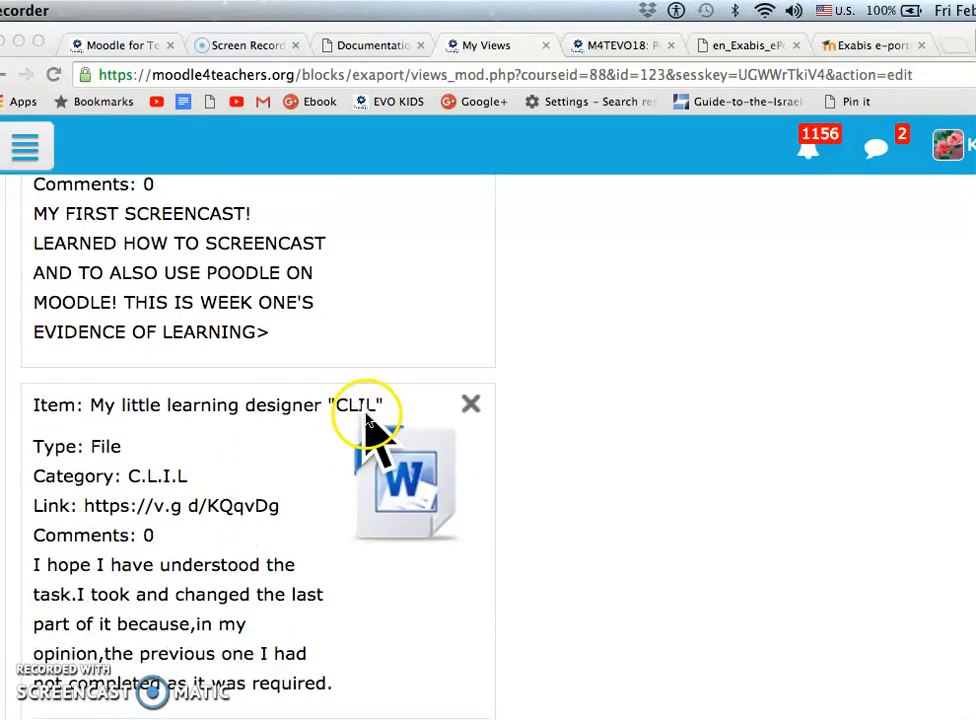
{"action": "left_click", "coordinate": [473, 403]}
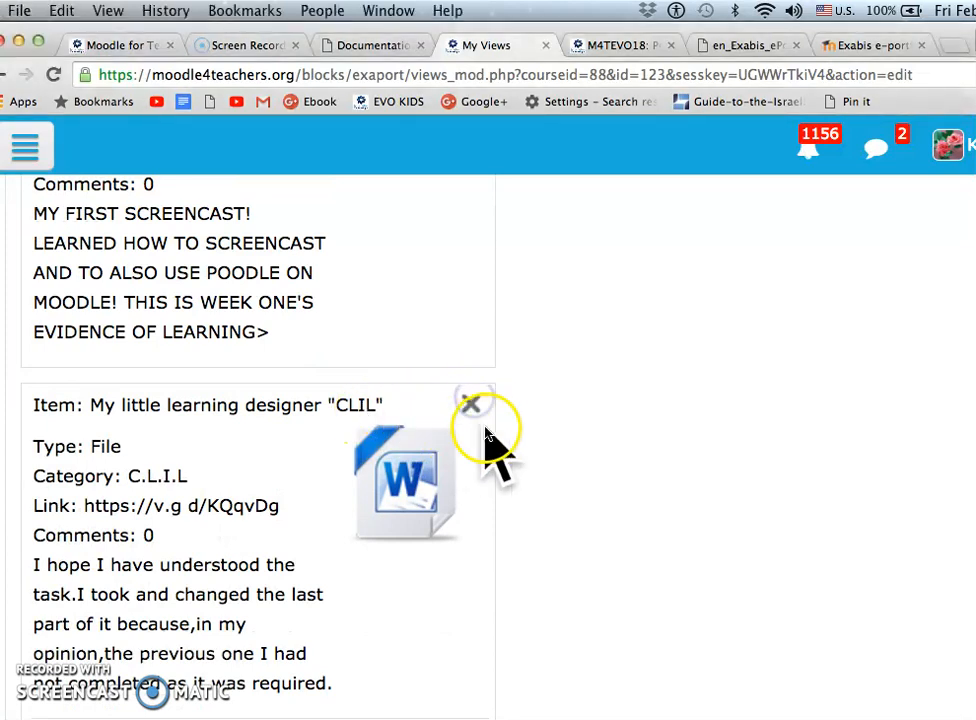
{"action": "left_click", "coordinate": [473, 403]}
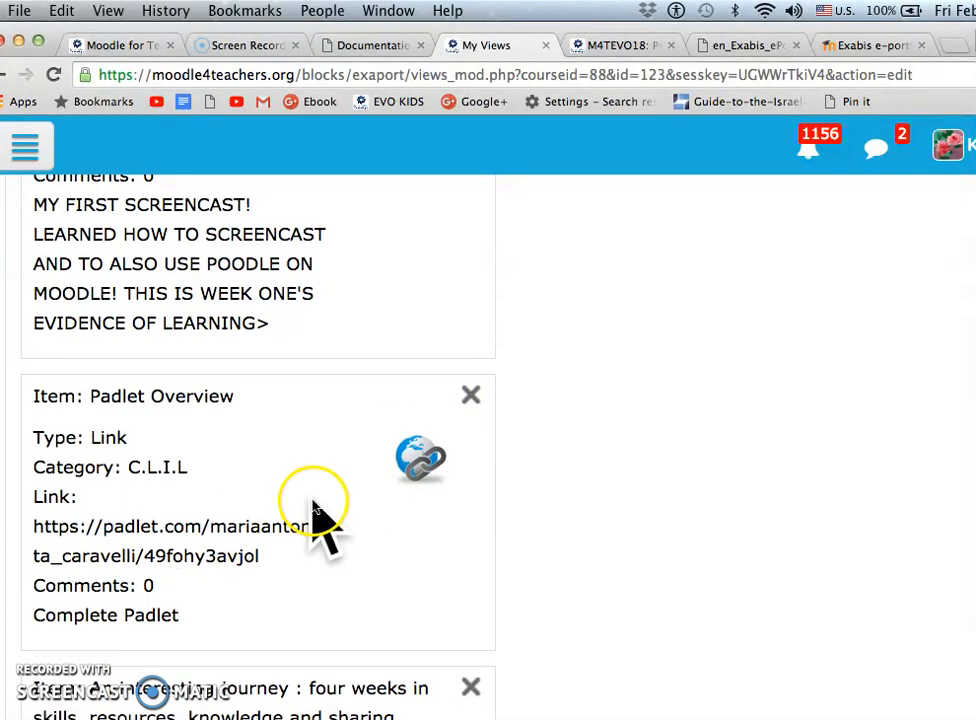
{"action": "left_click", "coordinate": [468, 403]}
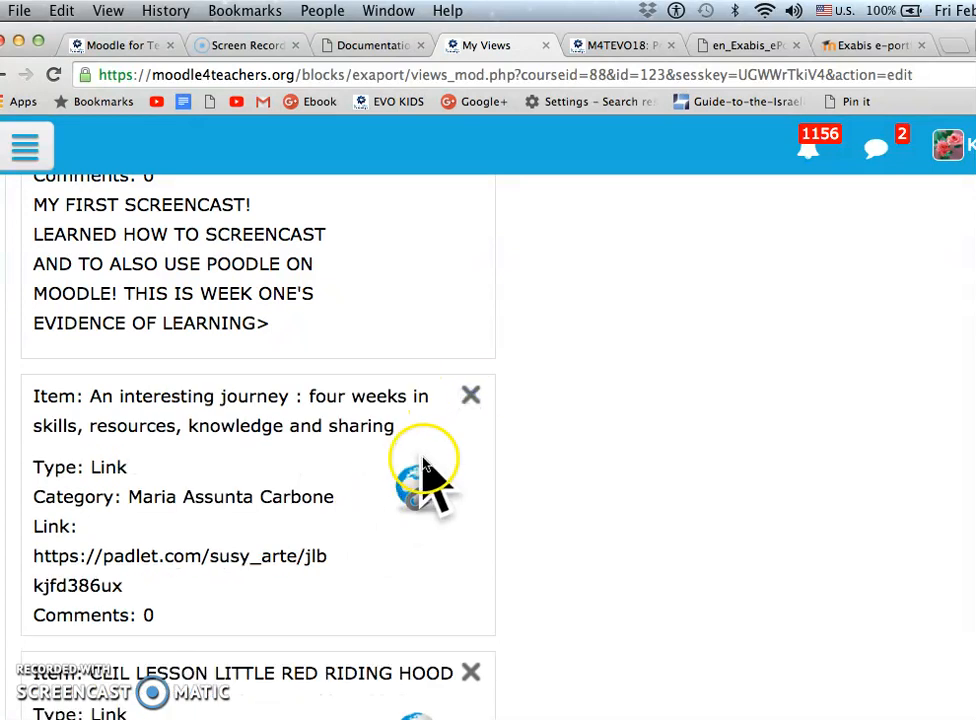
{"action": "left_click", "coordinate": [469, 398]}
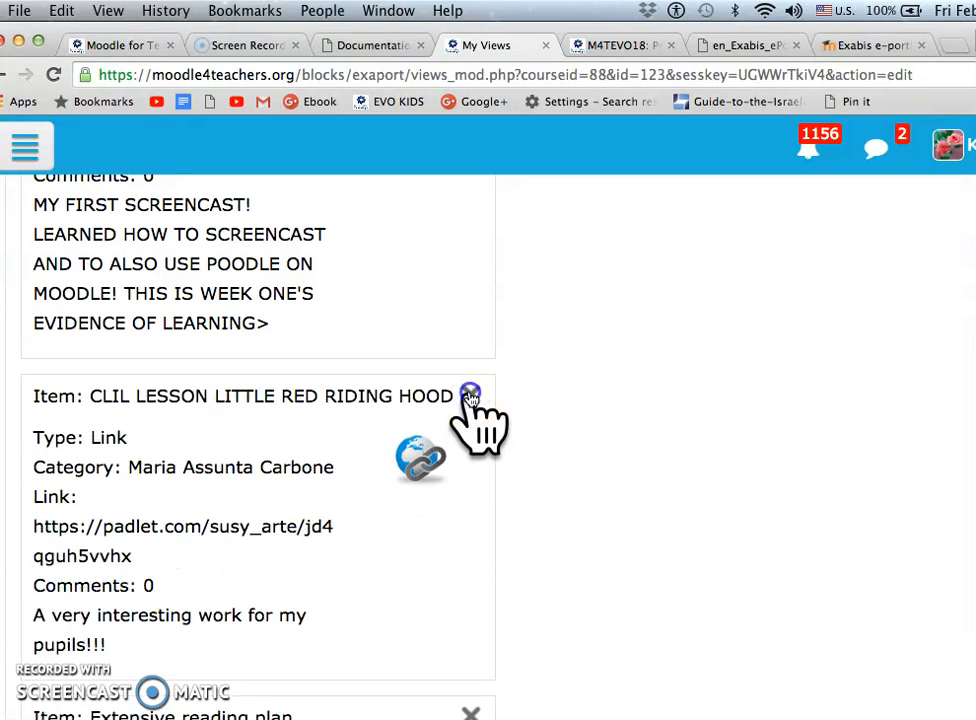
{"action": "left_click", "coordinate": [470, 396]}
{"action": "left_click", "coordinate": [470, 396]}
{"action": "left_click", "coordinate": [470, 396]}
{"action": "left_click", "coordinate": [474, 396]}
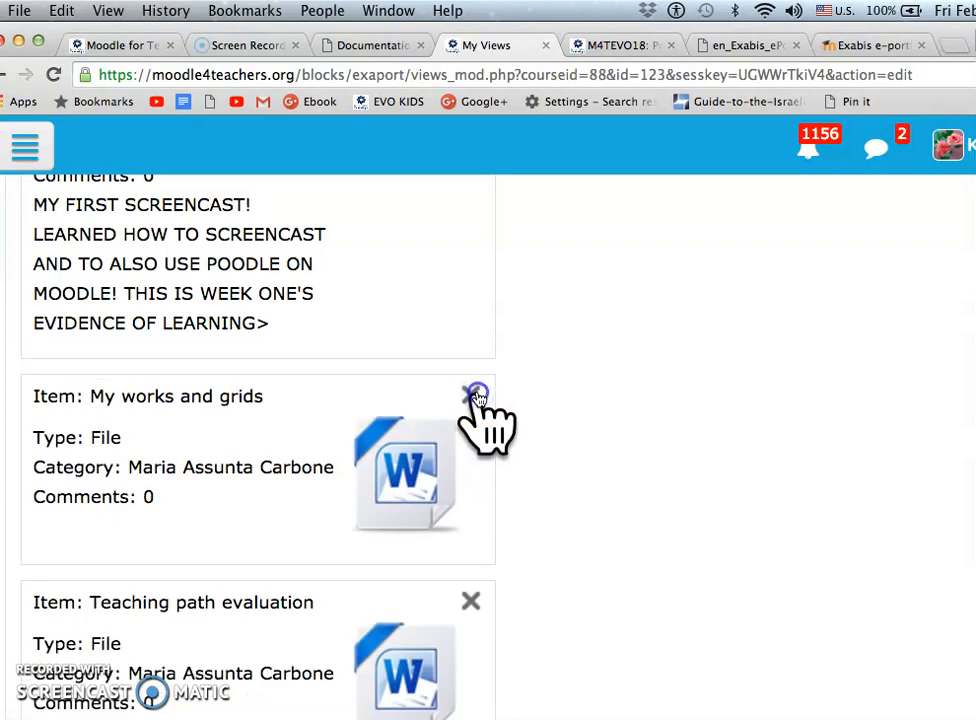
{"action": "left_click", "coordinate": [474, 396]}
{"action": "left_click", "coordinate": [474, 396]}
{"action": "left_click", "coordinate": [474, 396]}
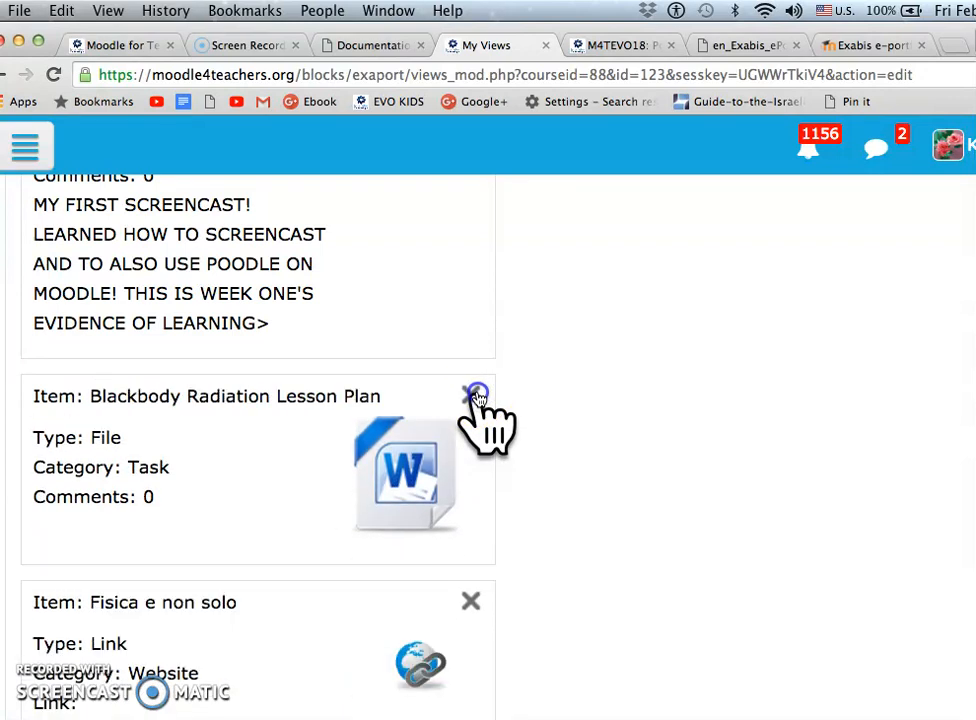
{"action": "left_click", "coordinate": [474, 396]}
{"action": "left_click", "coordinate": [474, 396]}
{"action": "left_click", "coordinate": [474, 396]}
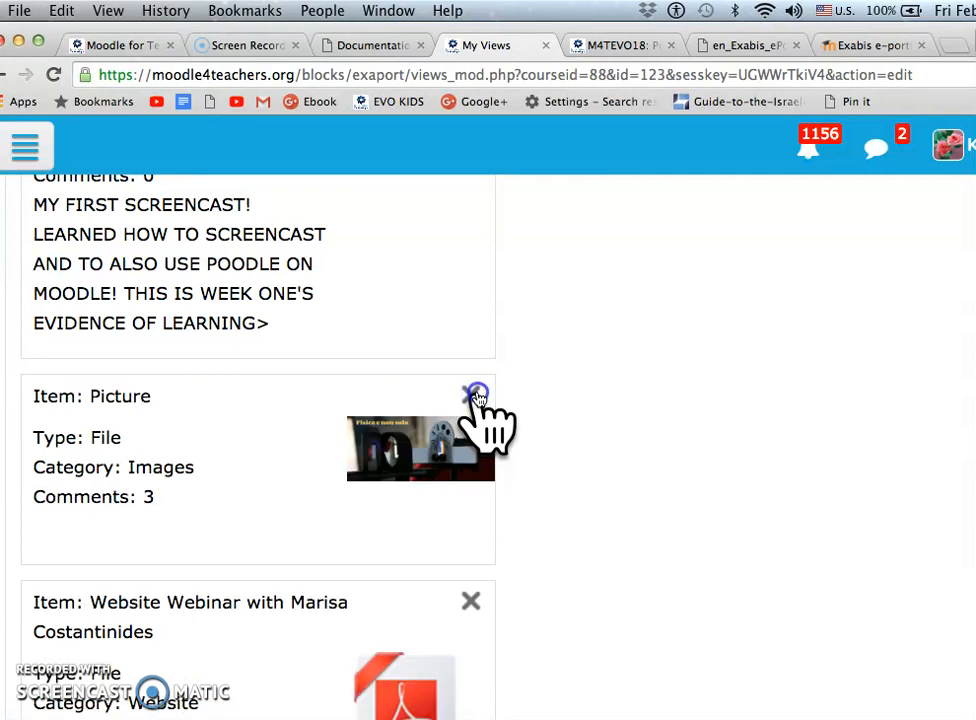
{"action": "left_click", "coordinate": [474, 396]}
{"action": "left_click", "coordinate": [474, 396]}
{"action": "left_click", "coordinate": [474, 396]}
{"action": "left_click", "coordinate": [474, 396]}
{"action": "left_click", "coordinate": [474, 396]}
{"action": "left_click", "coordinate": [474, 396]}
{"action": "left_click", "coordinate": [474, 396]}
{"action": "left_click", "coordinate": [474, 396]}
{"action": "left_click", "coordinate": [474, 396]}
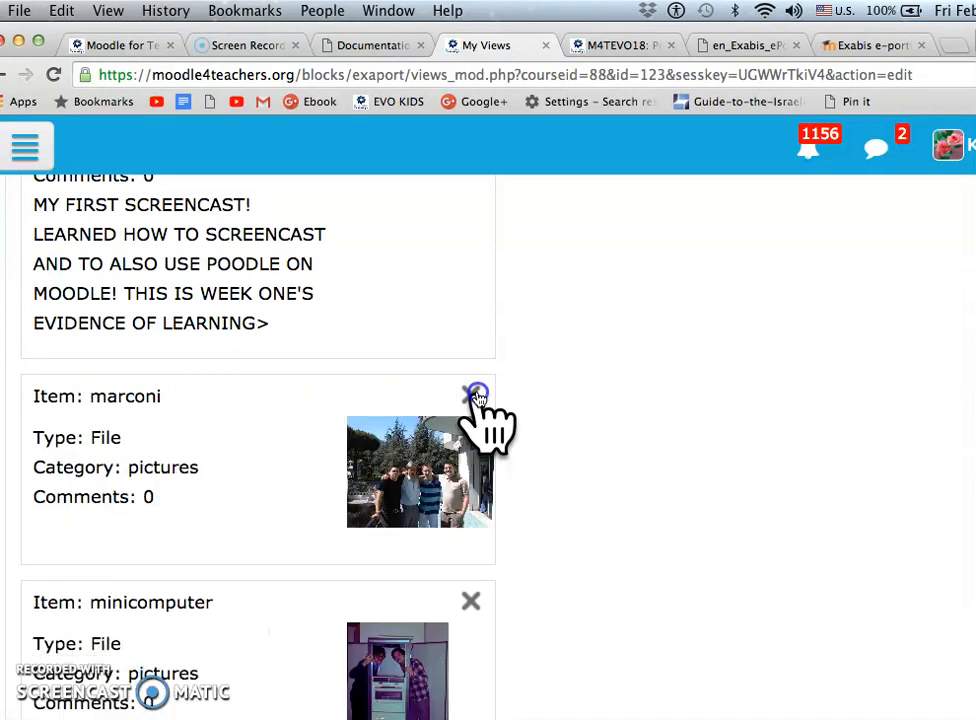
{"action": "left_click", "coordinate": [474, 396]}
{"action": "left_click", "coordinate": [474, 396]}
{"action": "left_click", "coordinate": [474, 396]}
{"action": "left_click", "coordinate": [474, 396]}
{"action": "left_click", "coordinate": [476, 396]}
{"action": "left_click", "coordinate": [476, 396]}
{"action": "left_click", "coordinate": [476, 396]}
{"action": "left_click", "coordinate": [476, 396]}
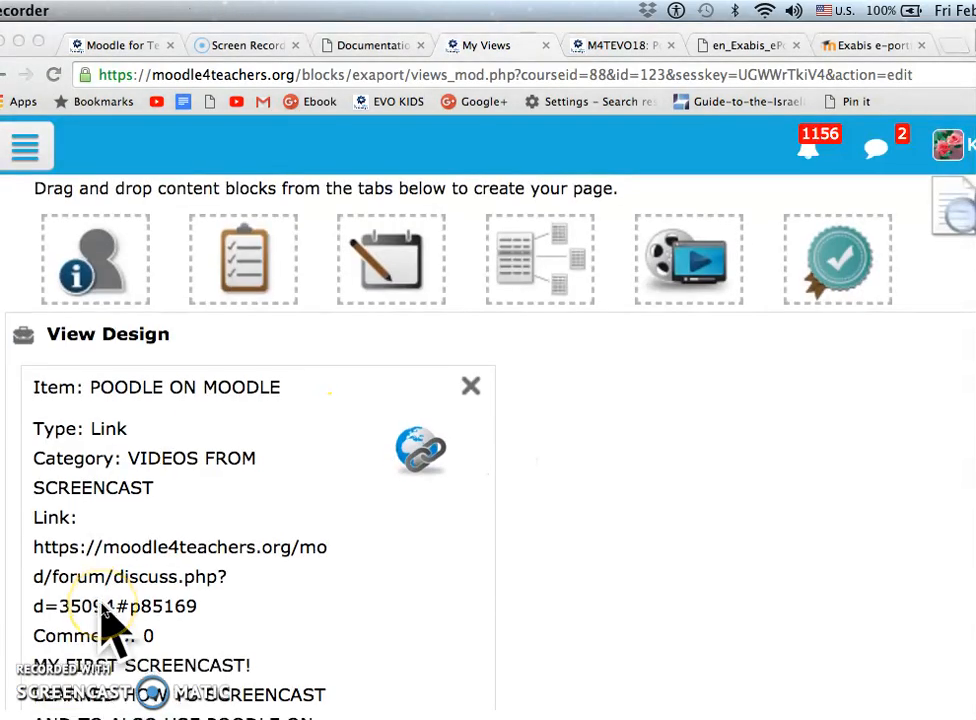
Check that the design holds only the POODLE ON MOODLE item and save the view's content changes
{"action": "scroll", "coordinate": [112, 628], "scroll_direction": "down", "scroll_amount": 2}
{"action": "scroll", "coordinate": [112, 628], "scroll_direction": "down", "scroll_amount": 3}
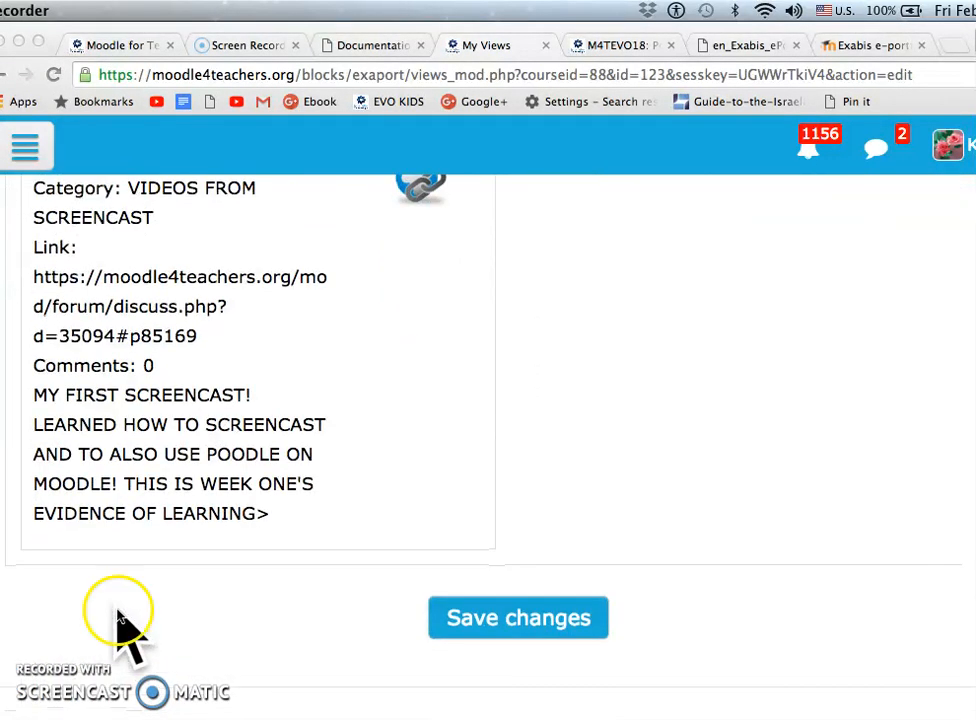
{"action": "scroll", "coordinate": [484, 518], "scroll_direction": "up", "scroll_amount": 3}
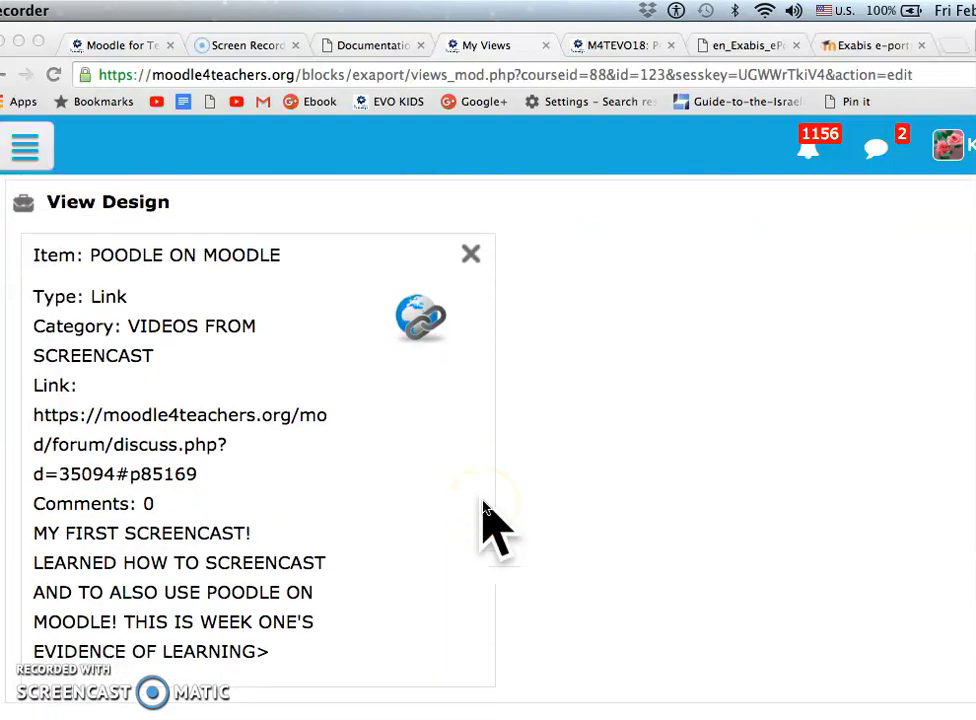
{"action": "scroll", "coordinate": [484, 518], "scroll_direction": "down", "scroll_amount": 3}
{"action": "left_click", "coordinate": [510, 590]}
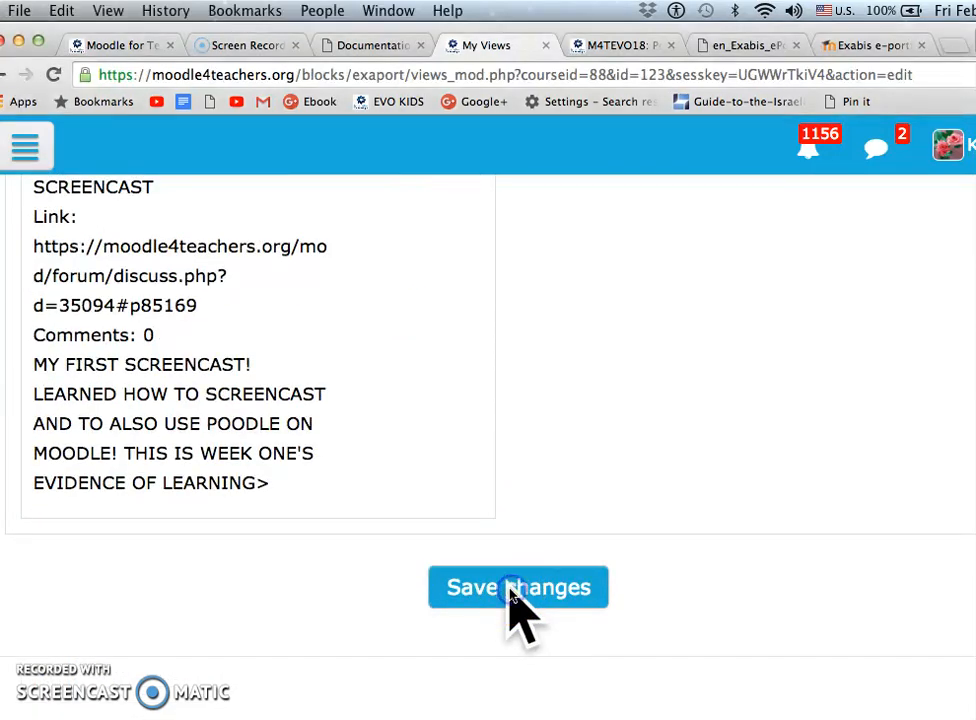
{"action": "left_click", "coordinate": [509, 587]}
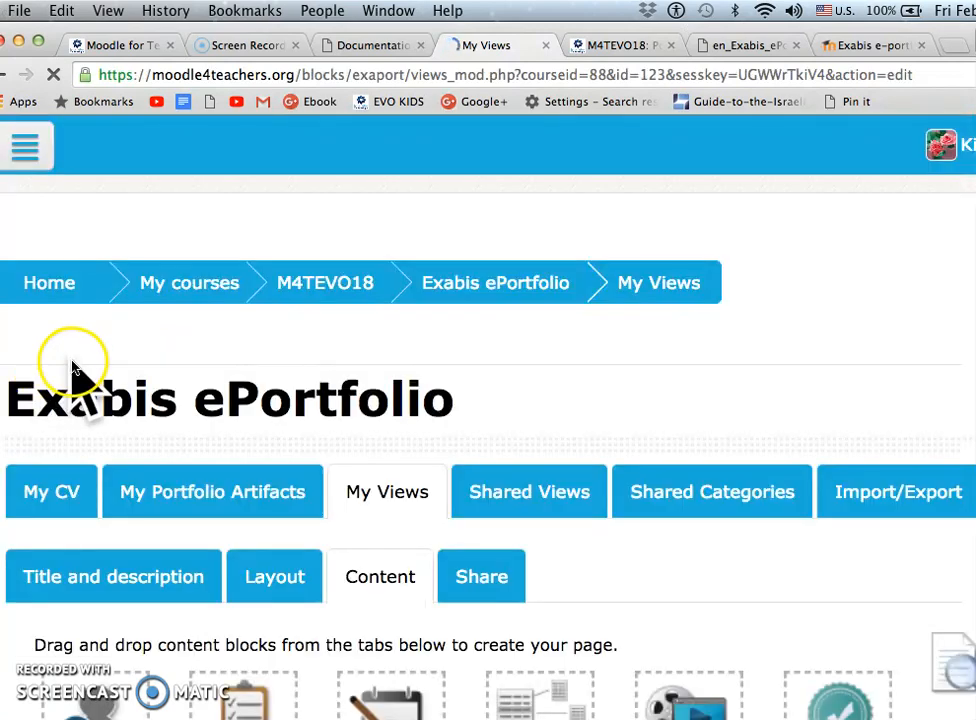
Examine the saved view design and the content blocks available for building the page
{"action": "scroll", "coordinate": [126, 447], "scroll_direction": "down", "scroll_amount": 10}
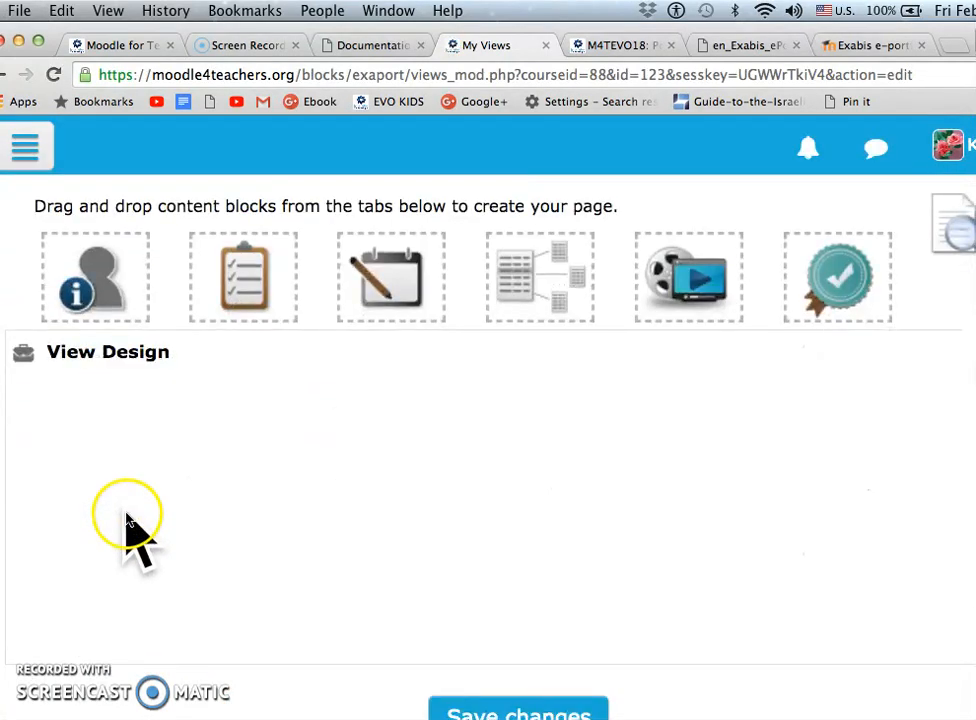
{"action": "scroll", "coordinate": [136, 283], "scroll_direction": "up", "scroll_amount": 5}
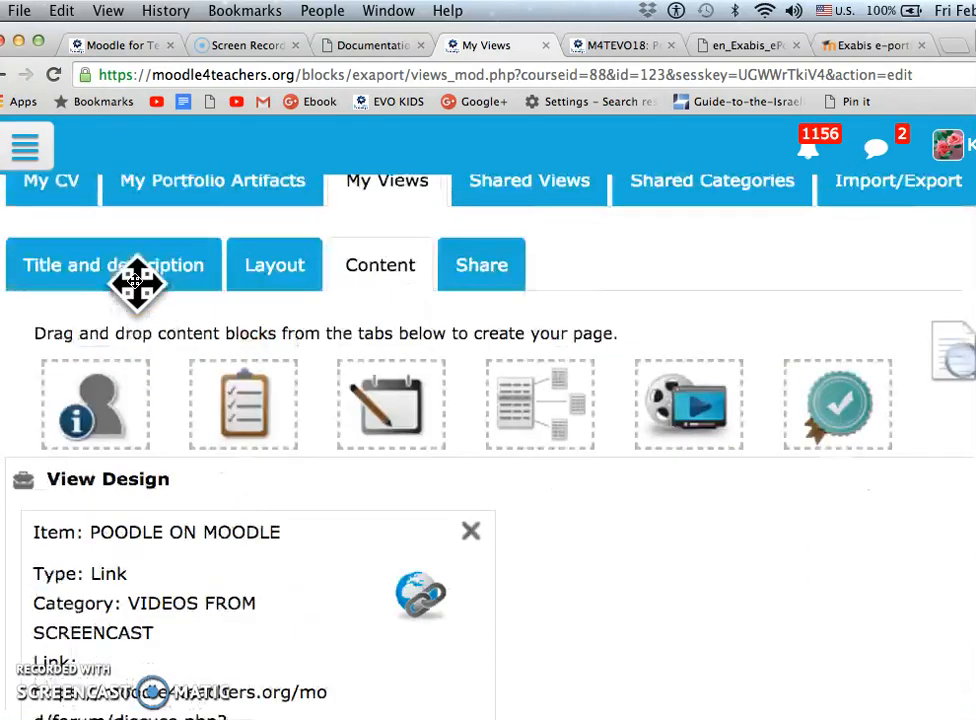
{"action": "right_click", "coordinate": [96, 398]}
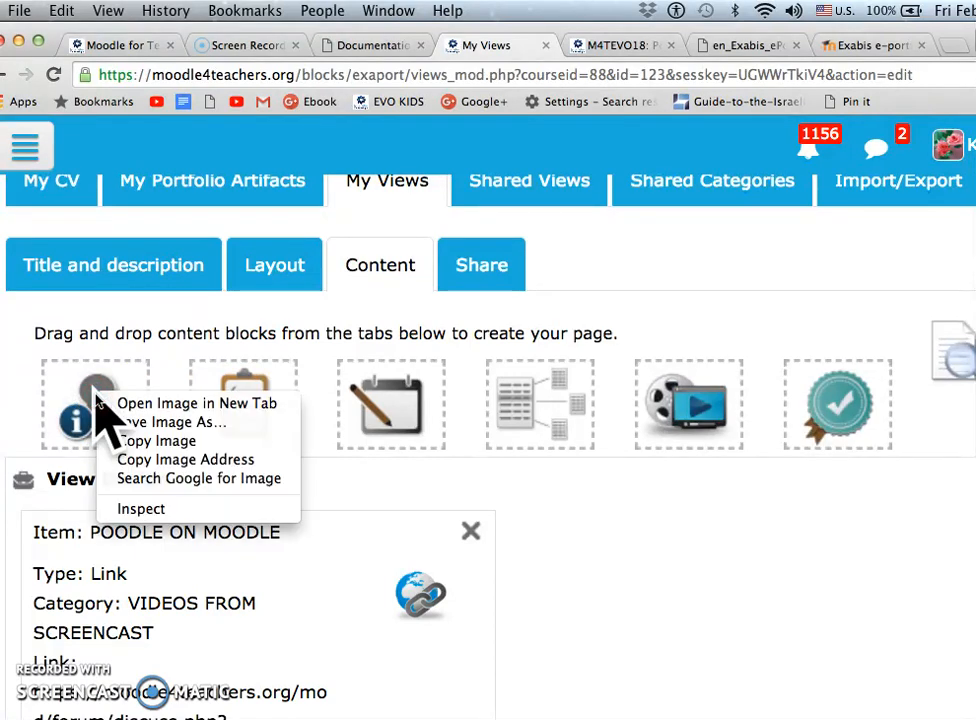
{"action": "left_click", "coordinate": [408, 526]}
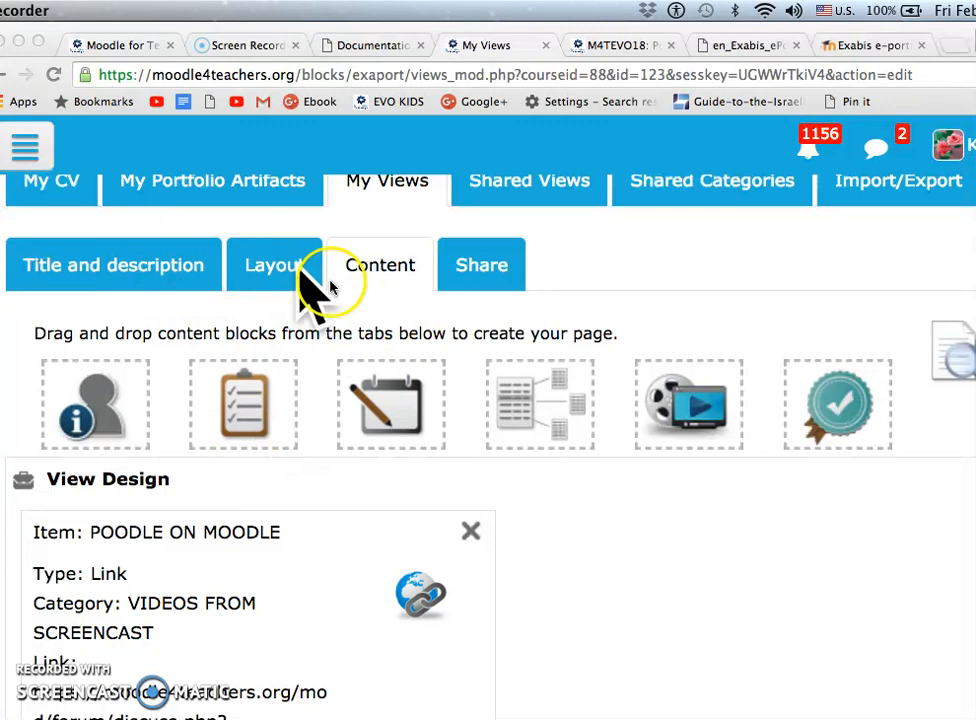
Open the view's sharing settings, review the external and internal access options, and search the users by a first name
{"action": "left_click", "coordinate": [478, 268]}
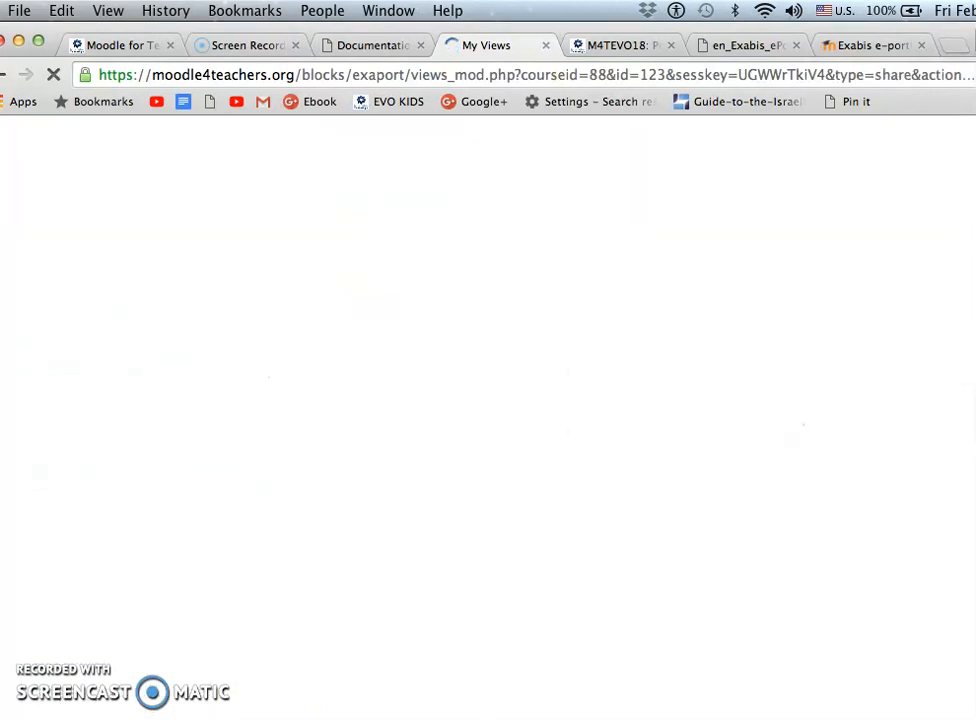
{"action": "scroll", "coordinate": [124, 392], "scroll_direction": "down", "scroll_amount": 6}
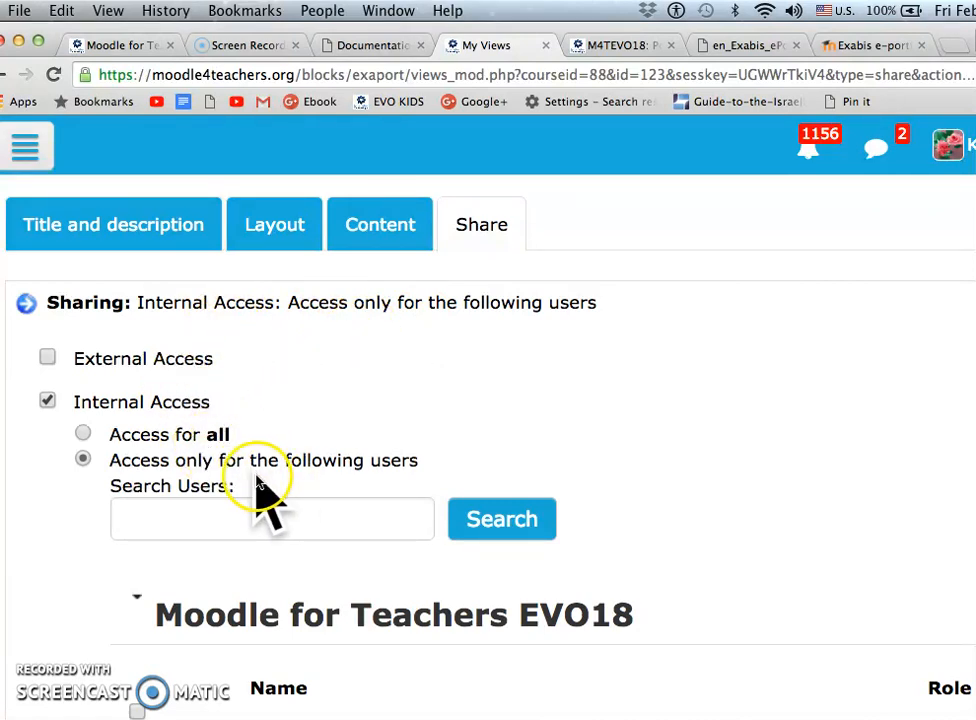
{"action": "scroll", "coordinate": [256, 479], "scroll_direction": "down", "scroll_amount": 1}
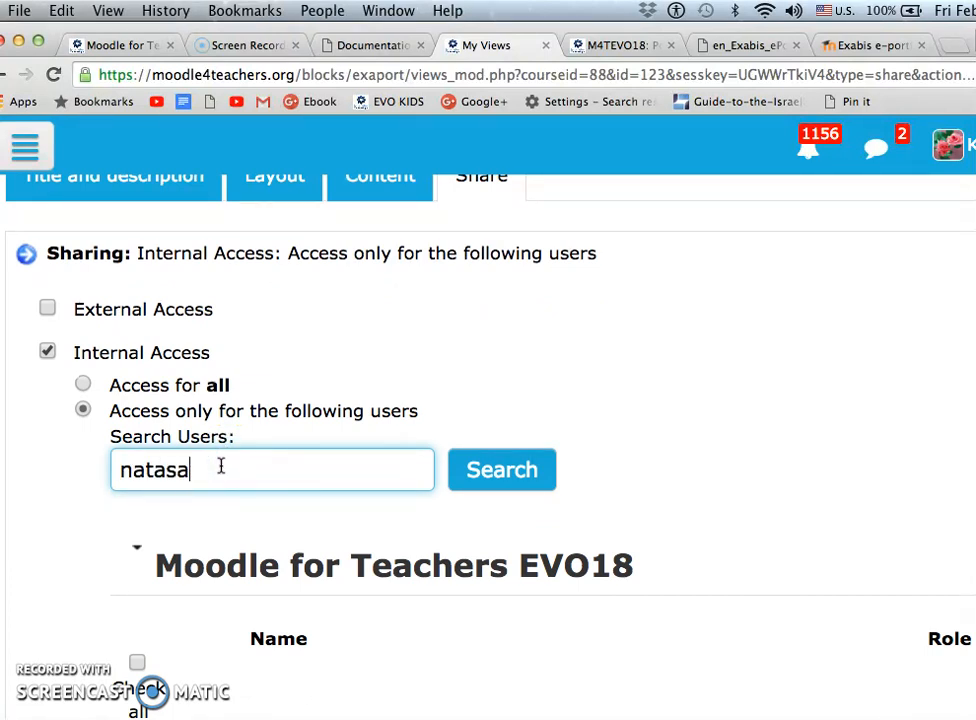
{"action": "left_click", "coordinate": [522, 462]}
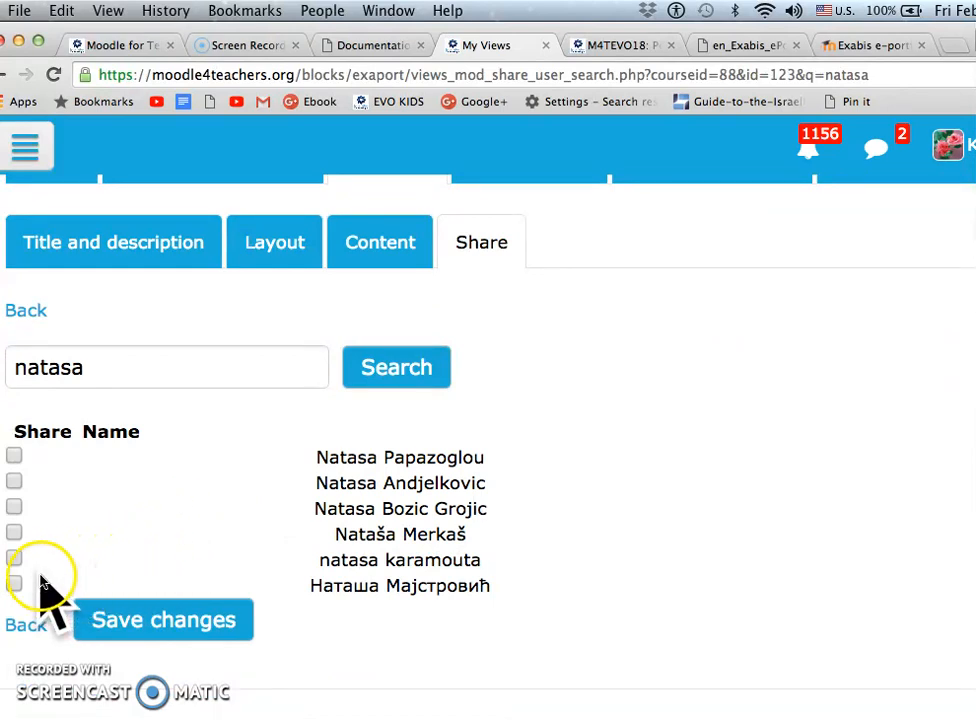
Search the users available for sharing by two other first names and look through the matching people
{"action": "left_click_drag", "start_coordinate": [111, 377], "coordinate": [37, 360]}
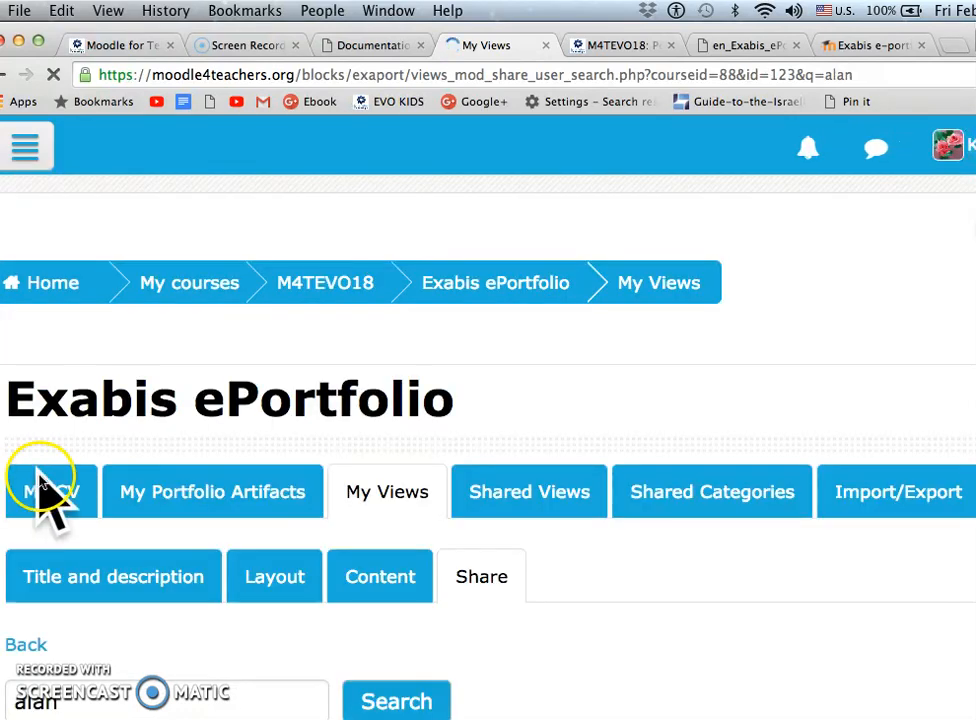
{"action": "scroll", "coordinate": [42, 476], "scroll_direction": "down", "scroll_amount": 1}
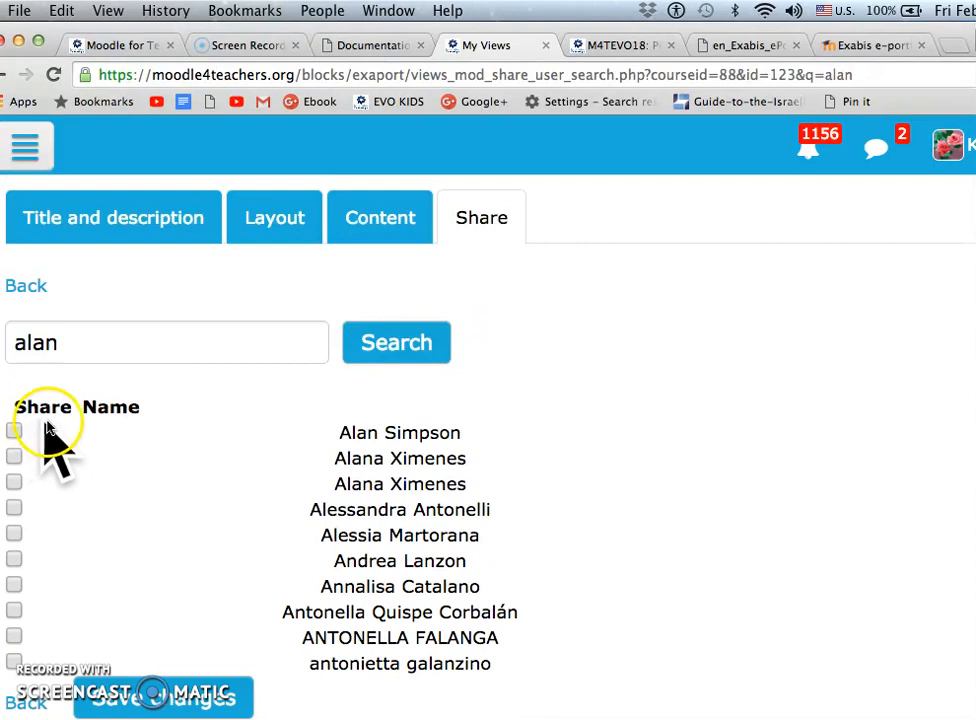
{"action": "left_click", "coordinate": [80, 343]}
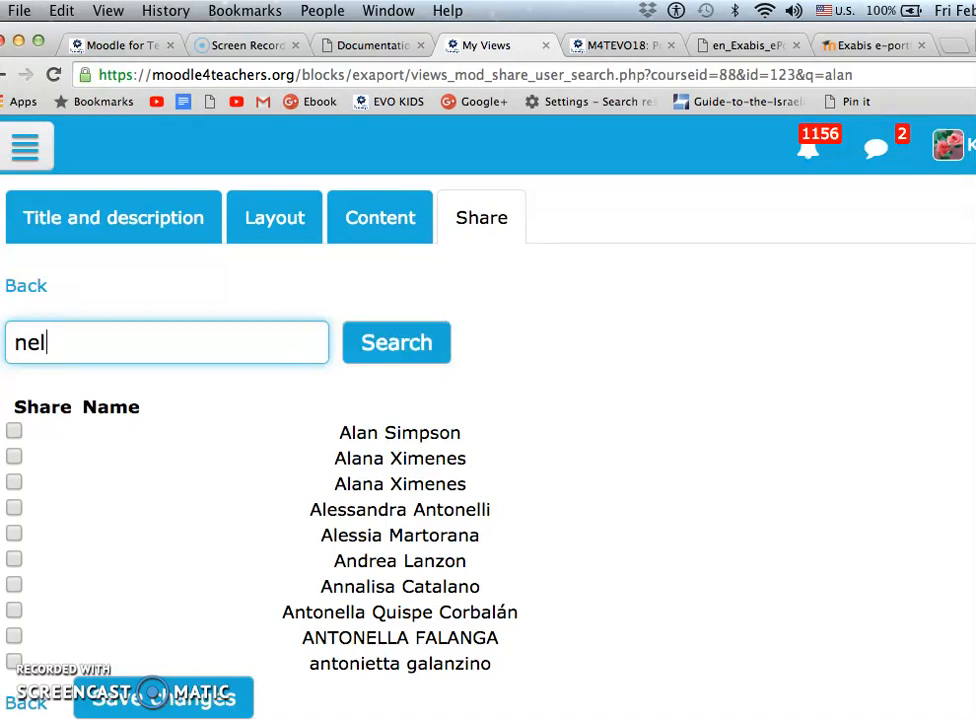
{"action": "left_click", "coordinate": [380, 348]}
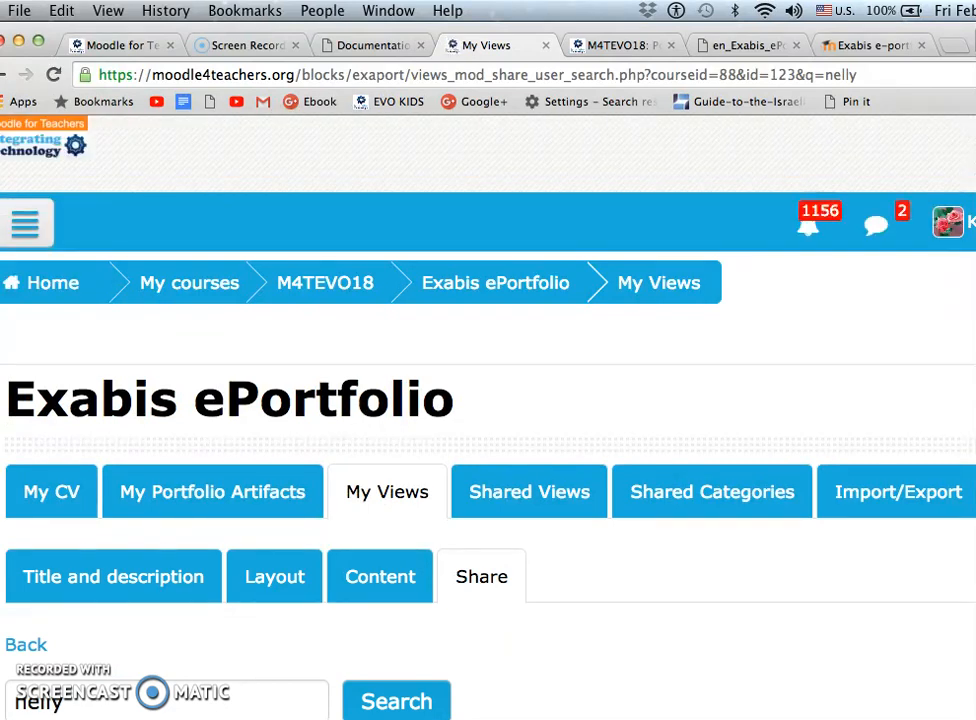
{"action": "scroll", "coordinate": [145, 560], "scroll_direction": "down", "scroll_amount": 5}
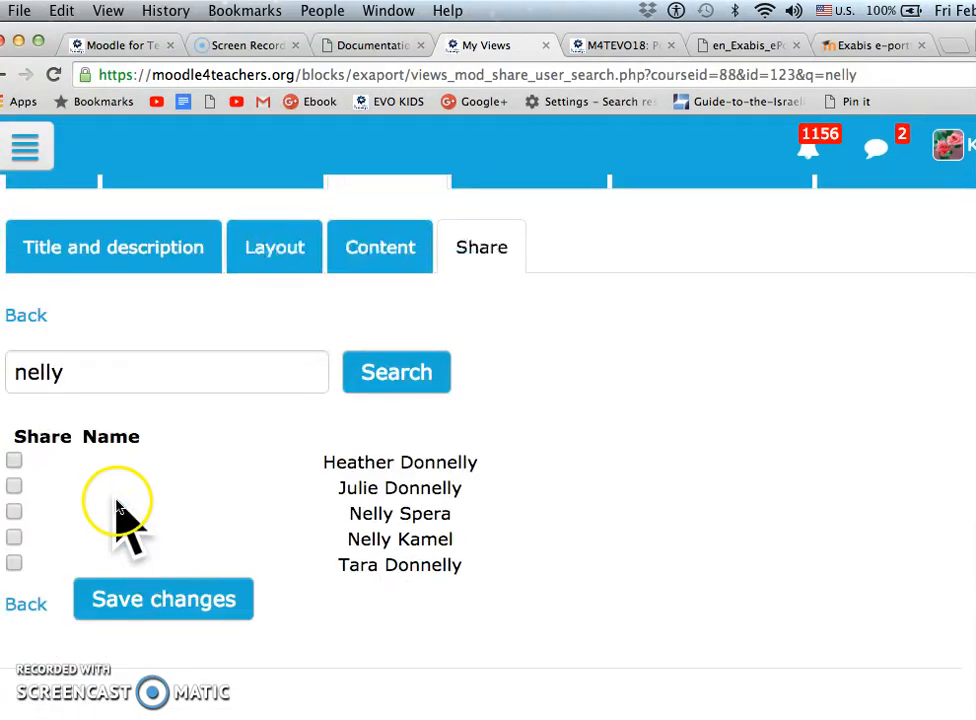
{"action": "left_click", "coordinate": [117, 591]}
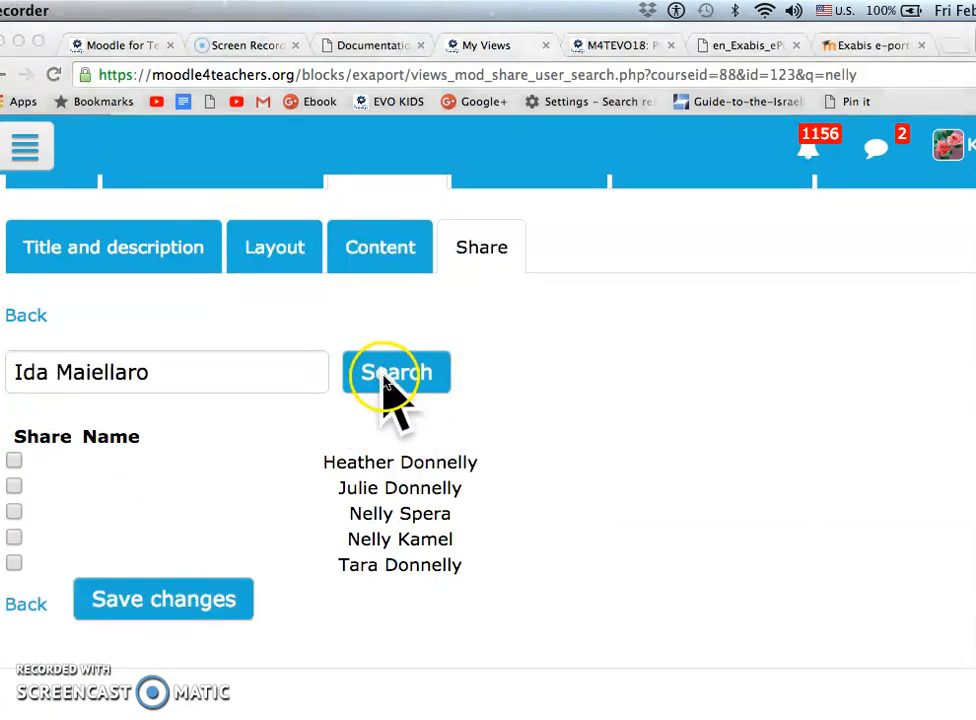
Search the users available for sharing by a person's full name, and repeat the search with only another person's first name
{"action": "left_click", "coordinate": [384, 380]}
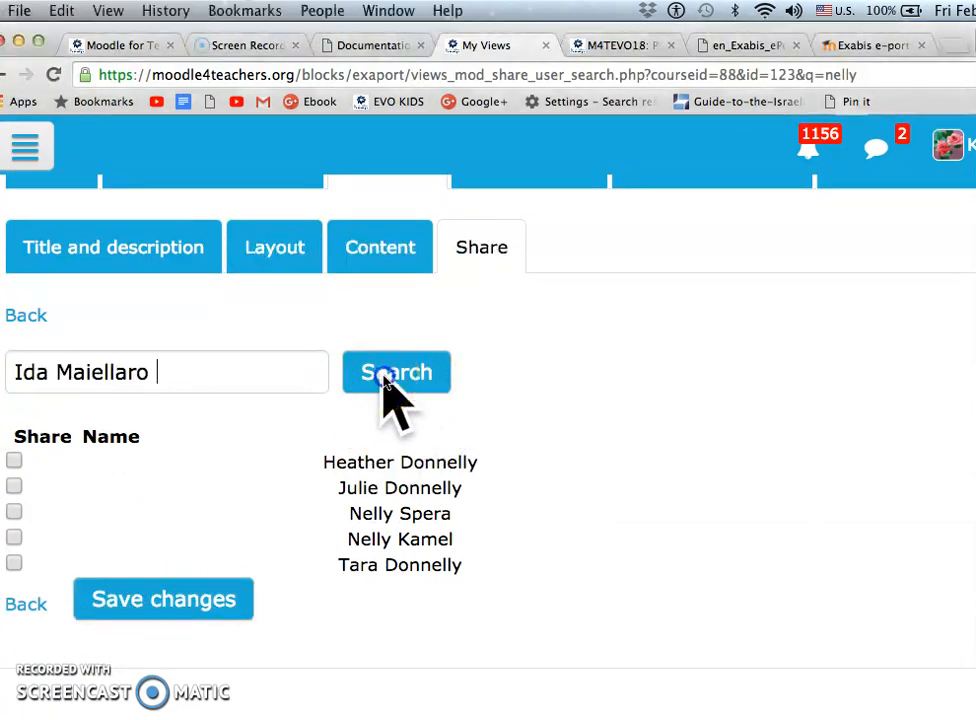
{"action": "left_click", "coordinate": [386, 382]}
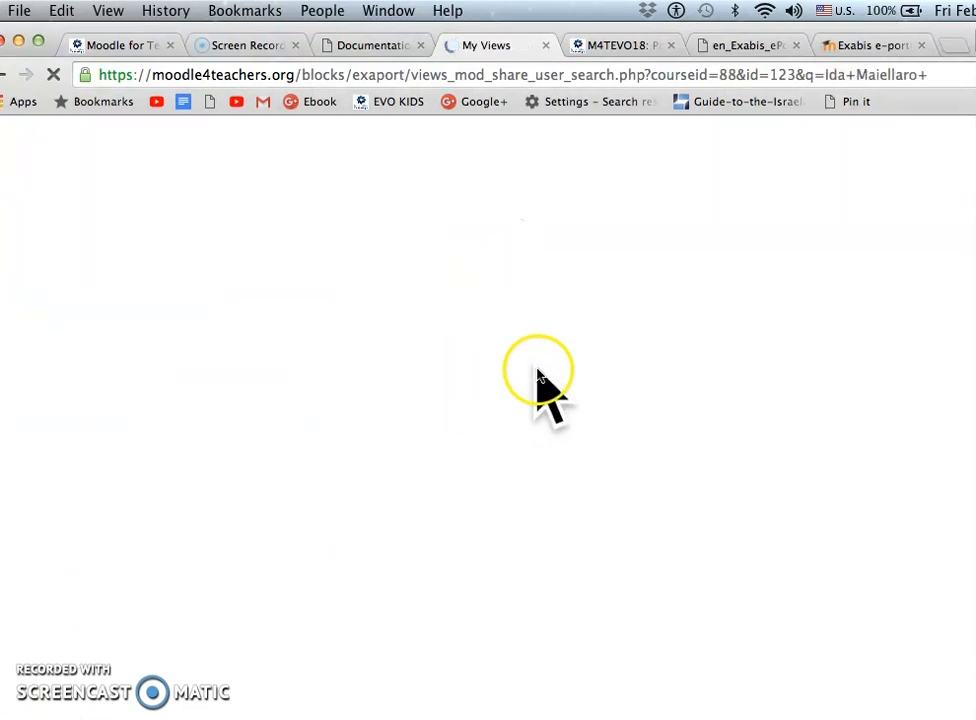
{"action": "scroll", "coordinate": [374, 352], "scroll_direction": "down", "scroll_amount": 4}
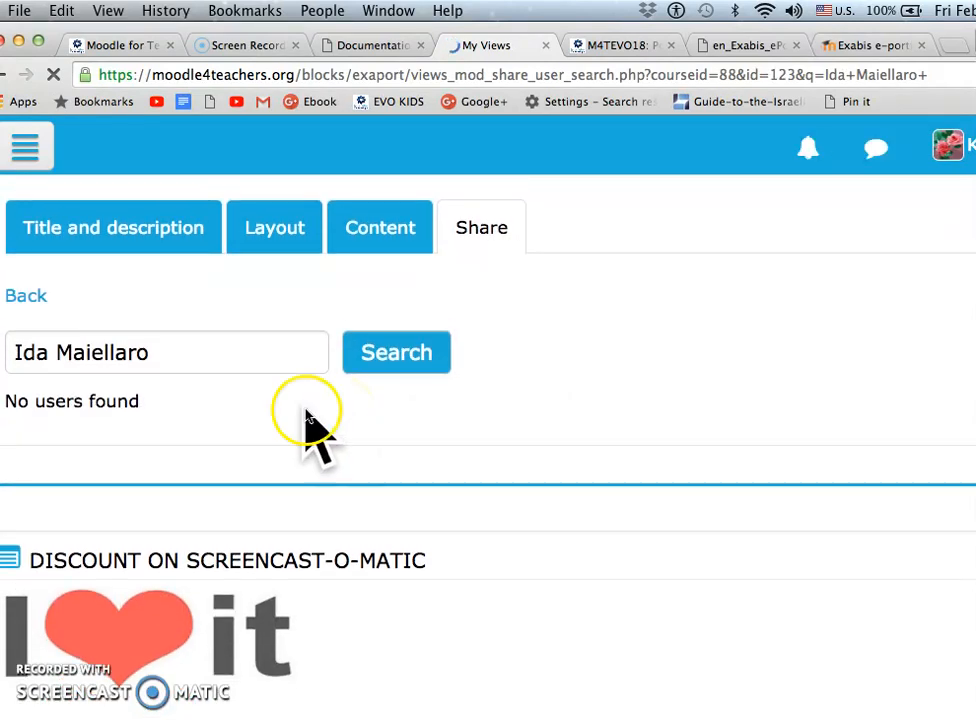
{"action": "left_click", "coordinate": [179, 350]}
{"action": "double_click", "coordinate": [152, 344]}
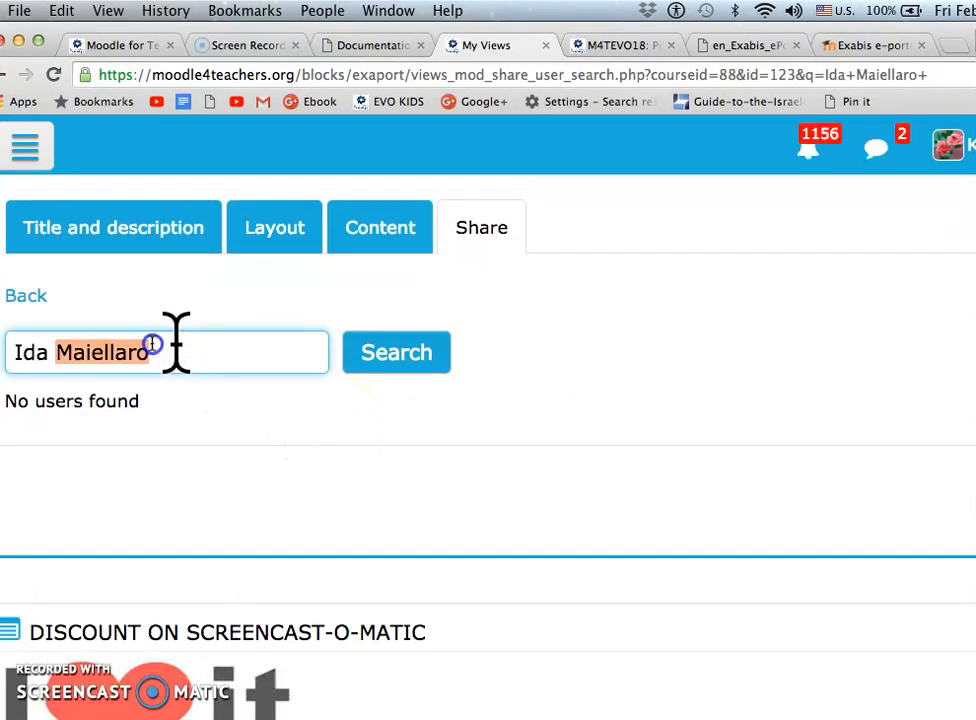
{"action": "type", "text": "nellie"}
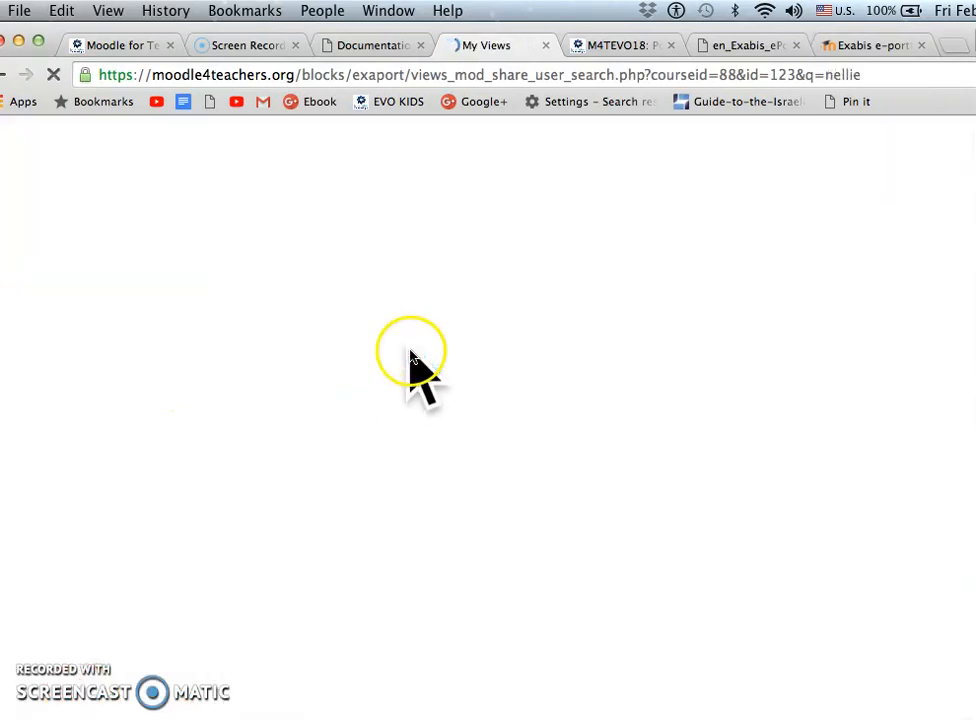
{"action": "scroll", "coordinate": [447, 390], "scroll_direction": "down", "scroll_amount": 5}
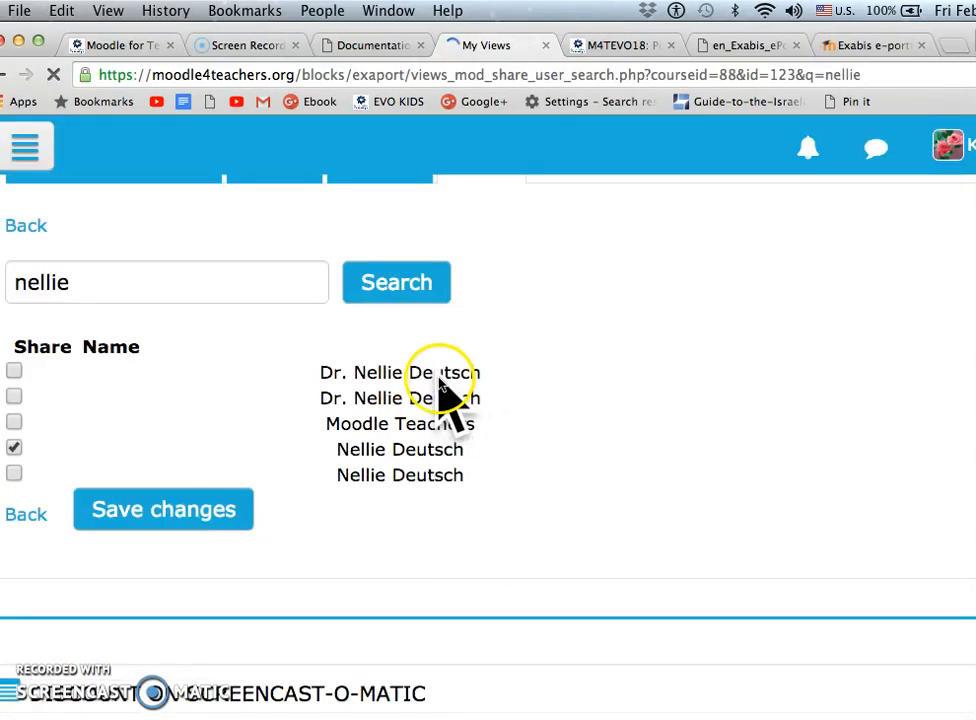
Change which of the matching users the view is shared with and save the sharing changes
{"action": "left_click", "coordinate": [13, 346]}
{"action": "left_click", "coordinate": [14, 371]}
{"action": "left_click", "coordinate": [14, 397]}
{"action": "left_click", "coordinate": [165, 462]}
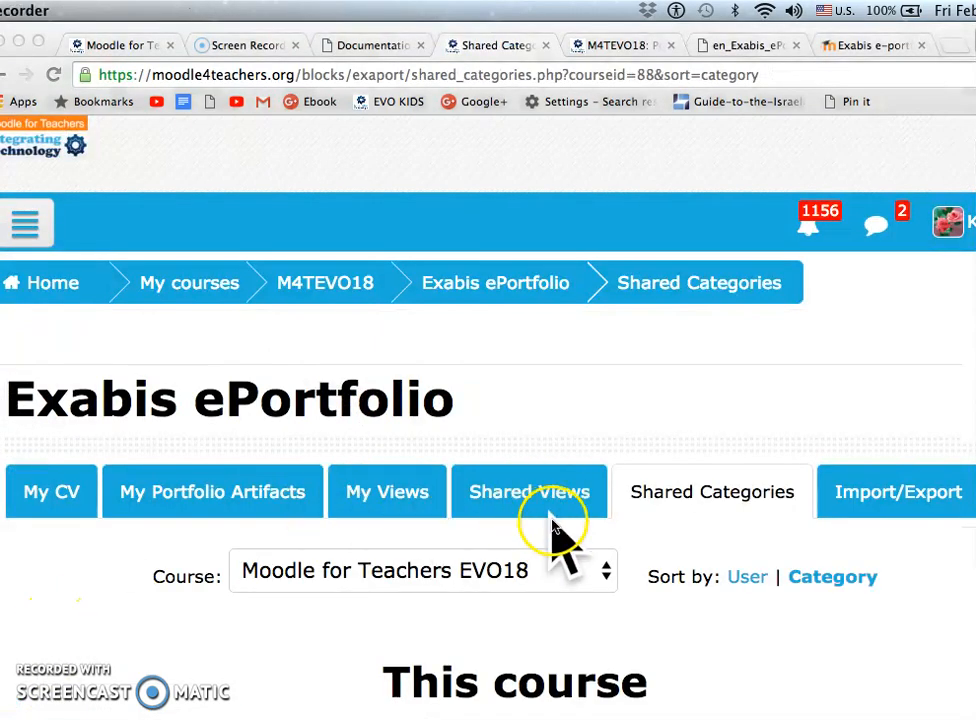
In the shared categories, keep Moodle for Teachers EVO18 as the course and sort the list by category
{"action": "left_click", "coordinate": [606, 578]}
{"action": "left_click", "coordinate": [606, 575]}
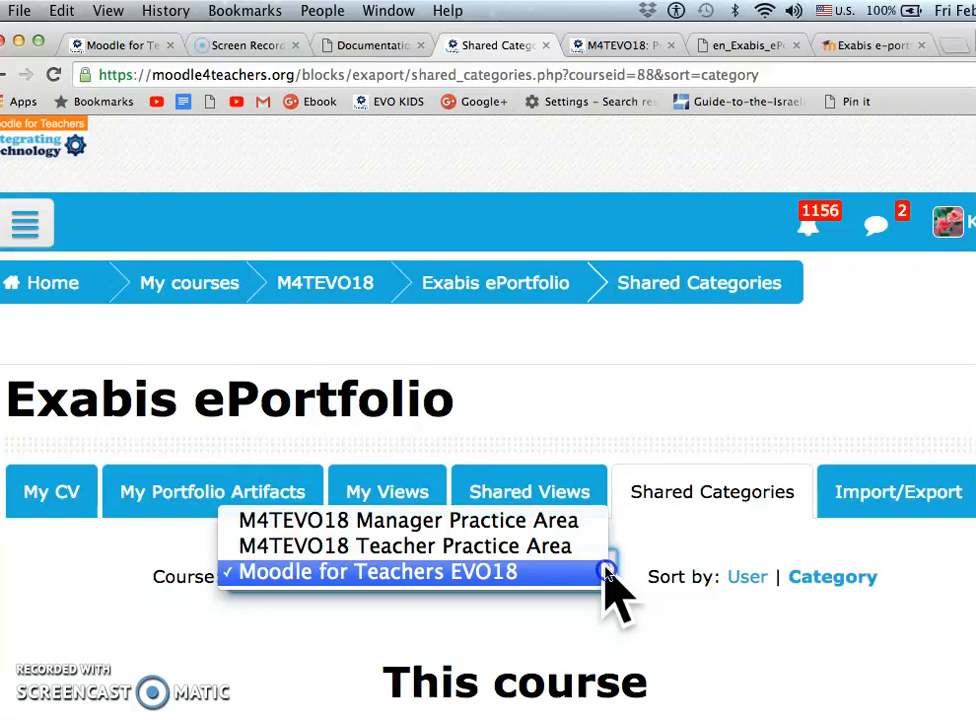
{"action": "left_click", "coordinate": [606, 572]}
{"action": "left_click", "coordinate": [840, 578]}
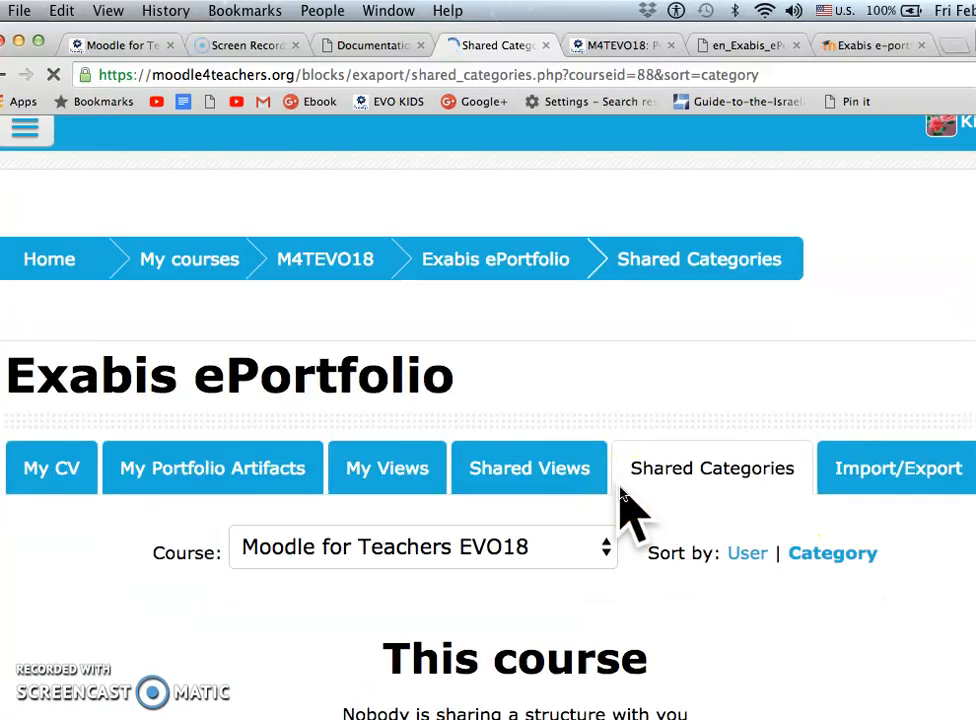
Look through the categories shared from other courses and browse the category listed between Resources and Snow
{"action": "scroll", "coordinate": [620, 490], "scroll_direction": "down", "scroll_amount": 6}
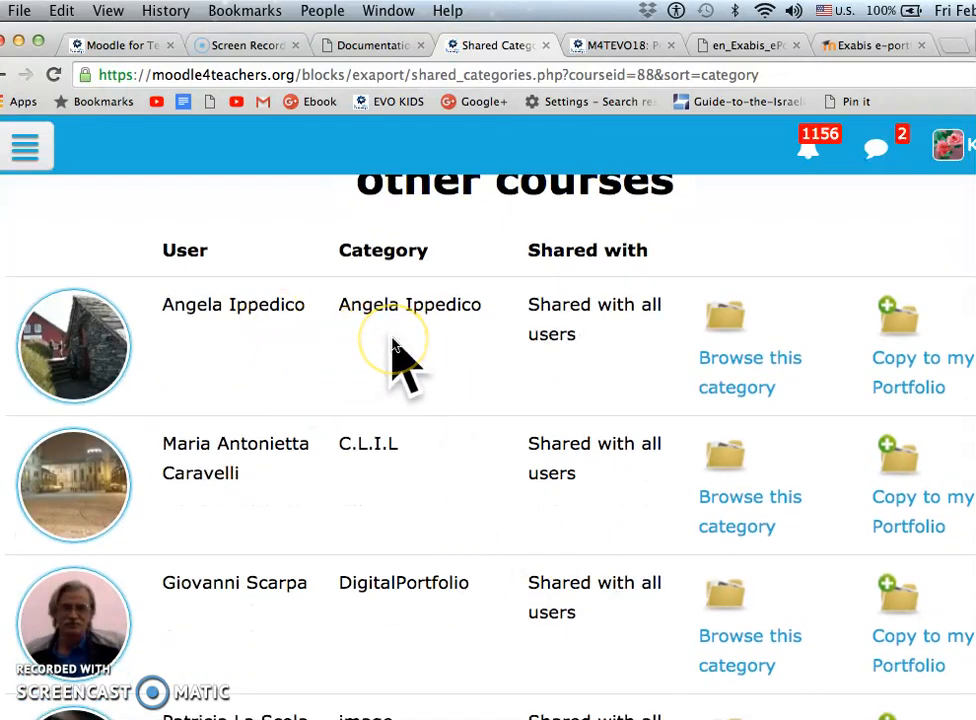
{"action": "scroll", "coordinate": [393, 345], "scroll_direction": "down", "scroll_amount": 5}
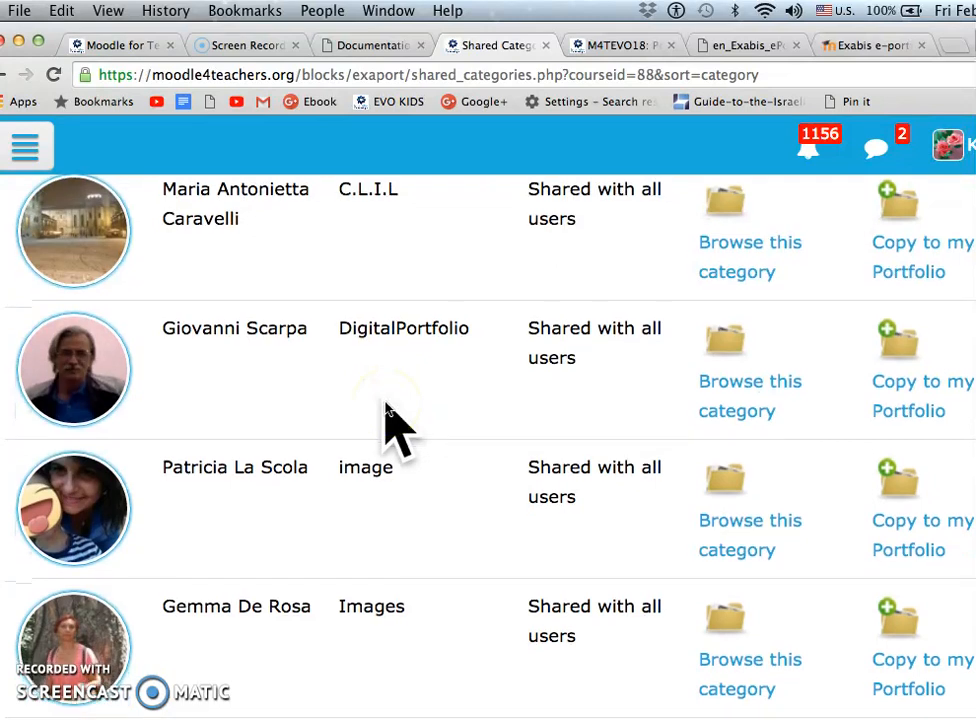
{"action": "scroll", "coordinate": [390, 425], "scroll_direction": "down", "scroll_amount": 10}
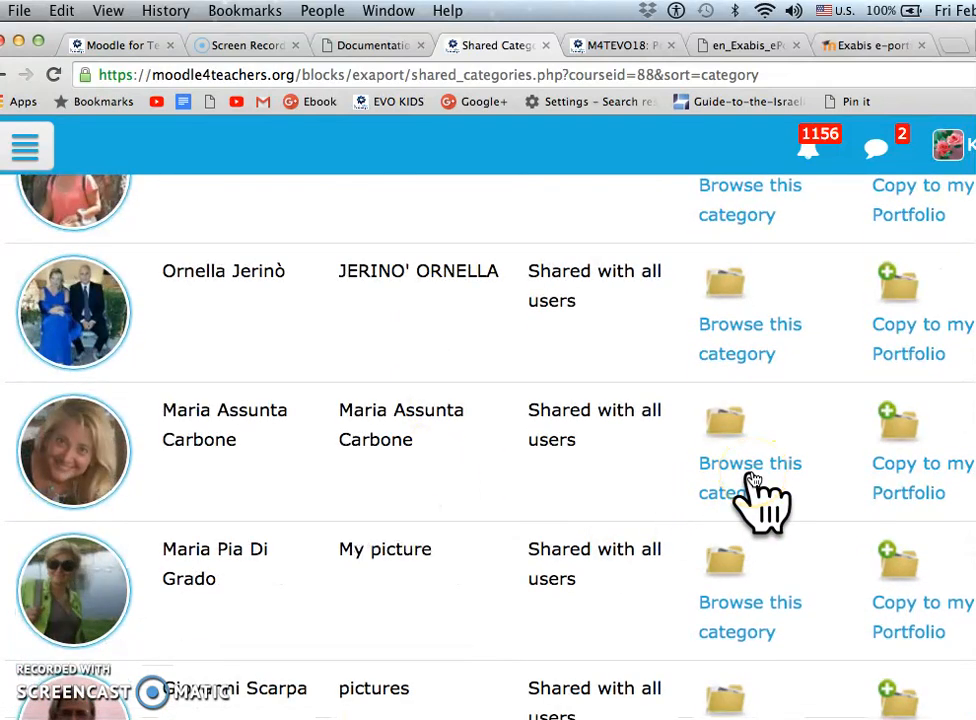
{"action": "scroll", "coordinate": [710, 475], "scroll_direction": "down", "scroll_amount": 12}
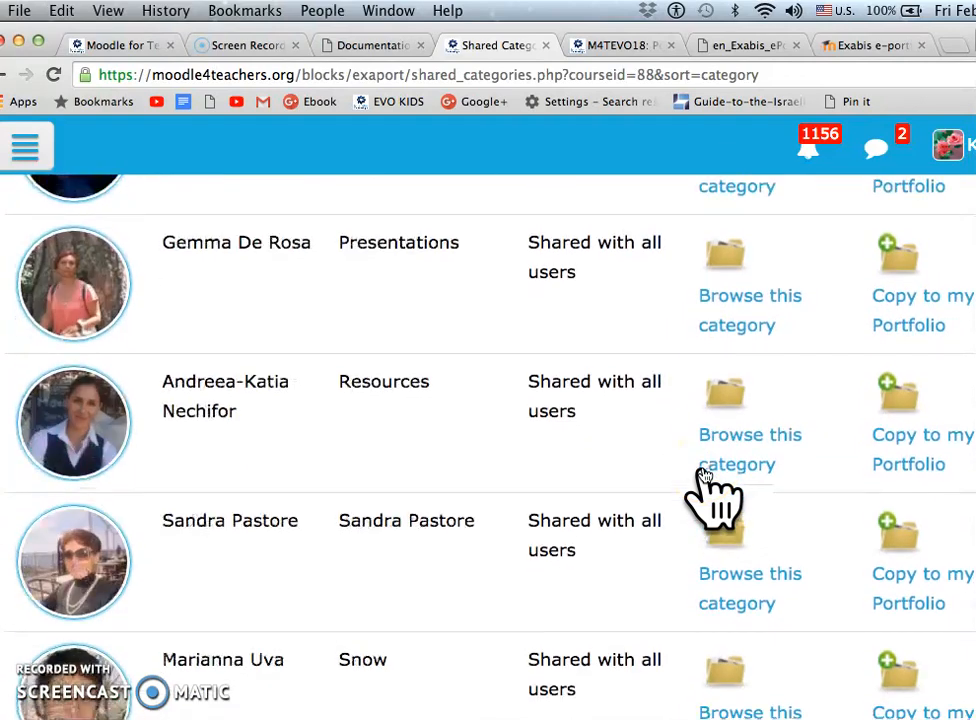
{"action": "left_click", "coordinate": [748, 586]}
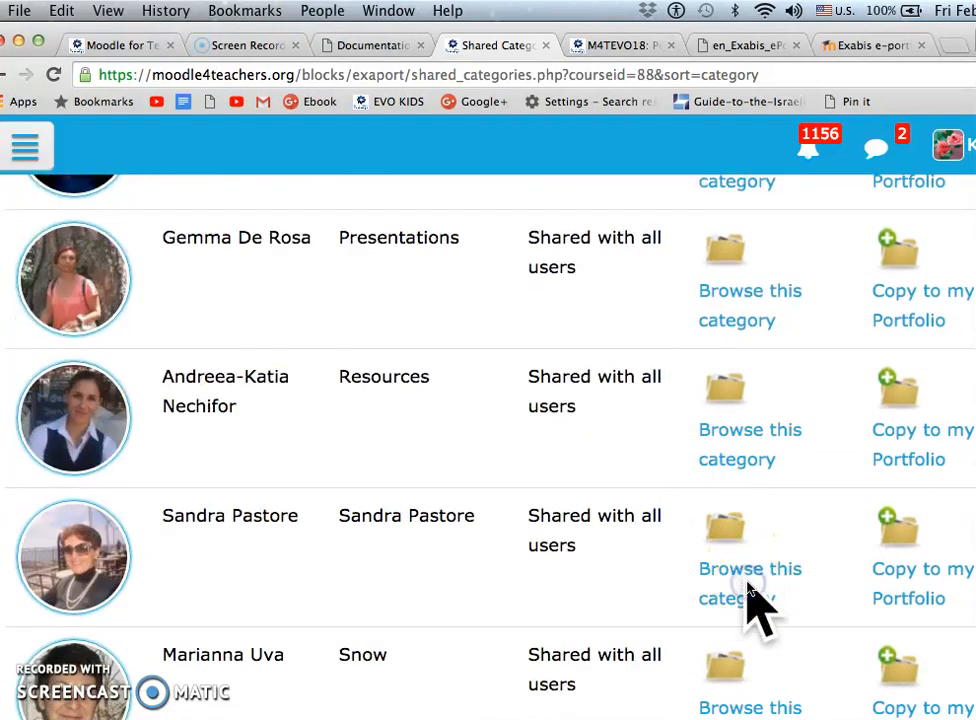
{"action": "left_click", "coordinate": [731, 577]}
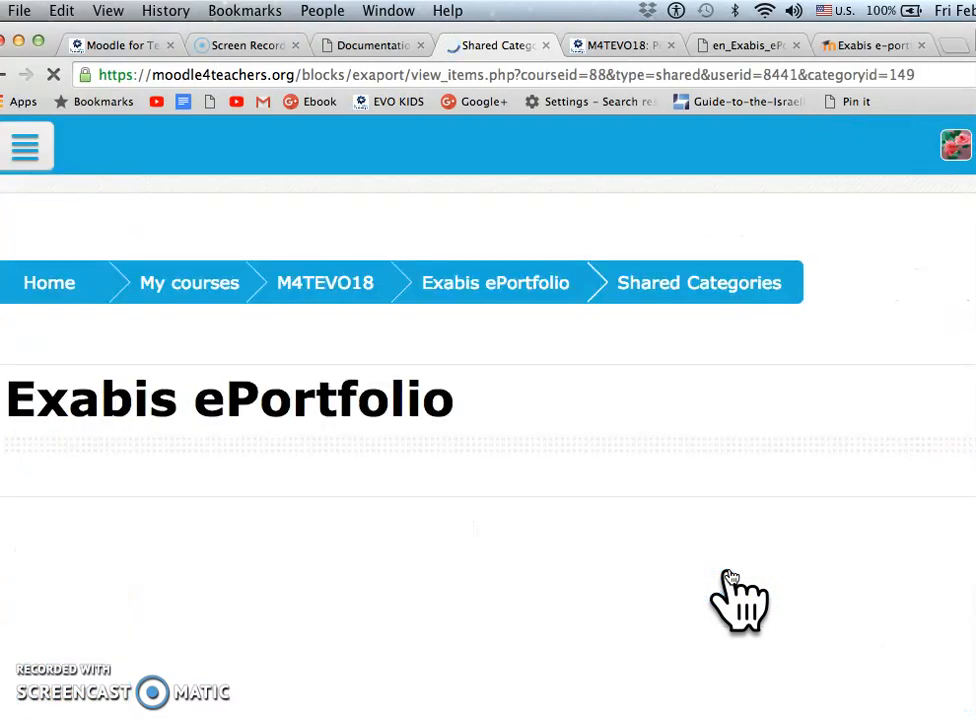
Examine the opened shared category for artifacts and try its parent folder entry
{"action": "scroll", "coordinate": [706, 510], "scroll_direction": "down", "scroll_amount": 5}
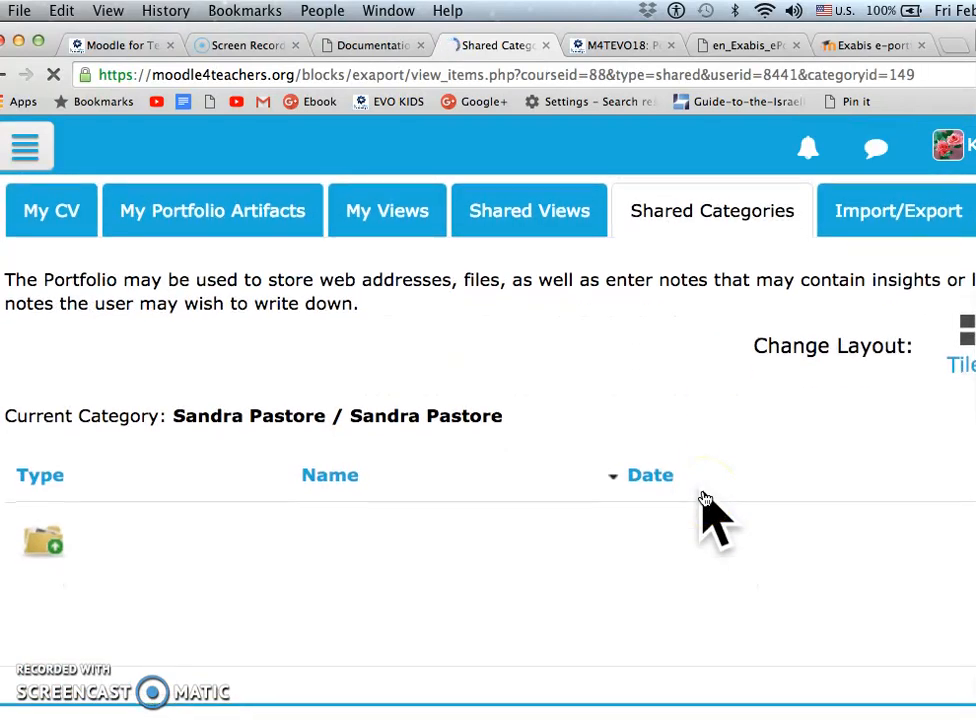
{"action": "scroll", "coordinate": [706, 500], "scroll_direction": "down", "scroll_amount": 3}
{"action": "left_click", "coordinate": [55, 365]}
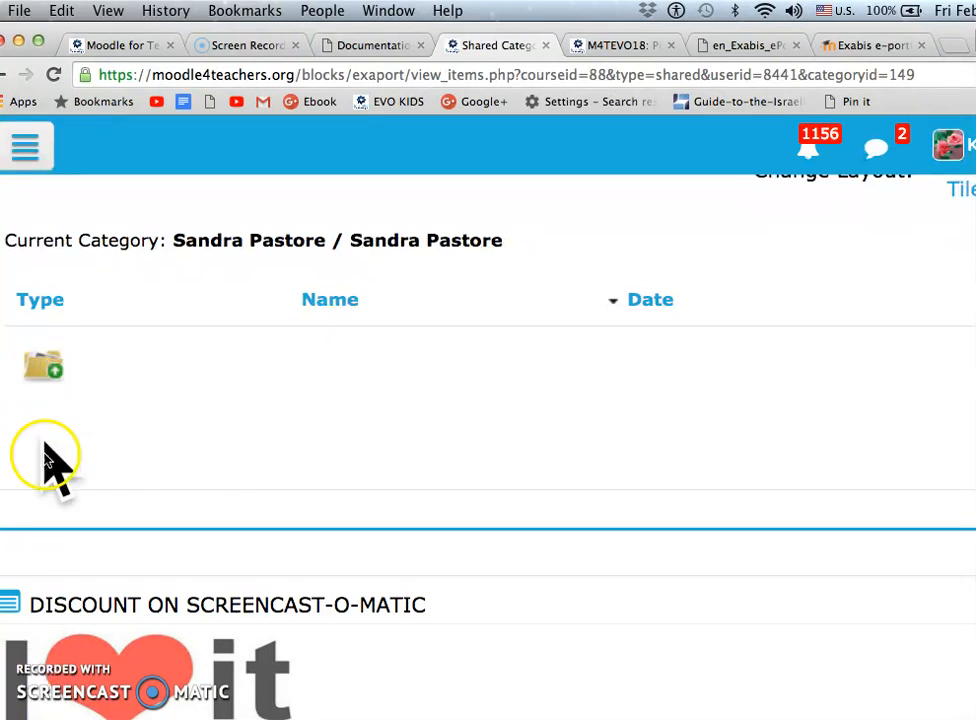
{"action": "scroll", "coordinate": [168, 497], "scroll_direction": "up", "scroll_amount": 5}
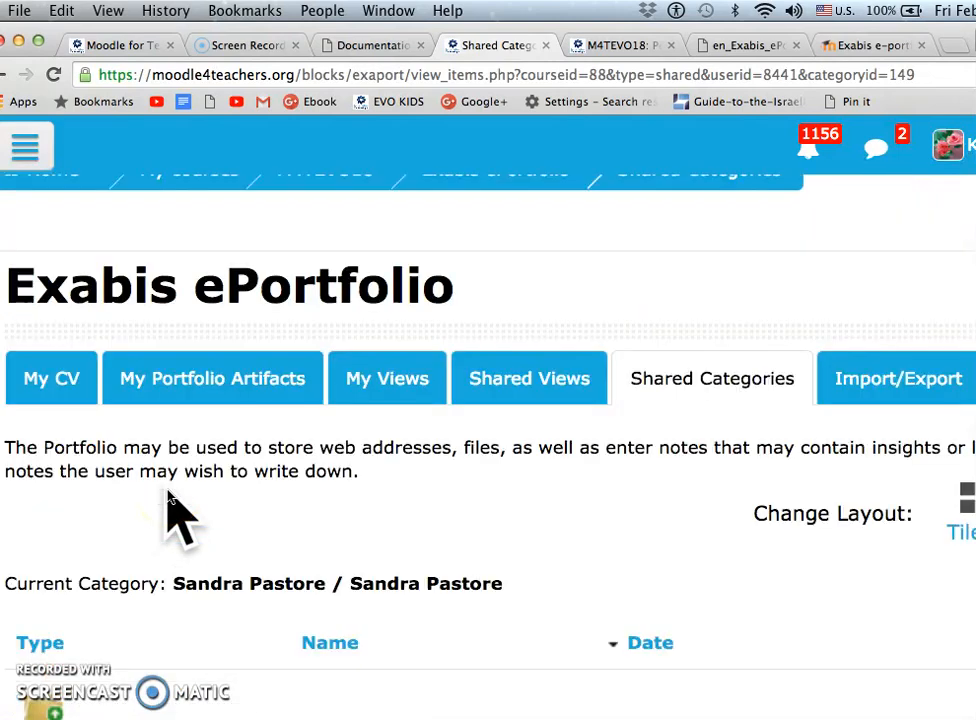
{"action": "scroll", "coordinate": [190, 515], "scroll_direction": "down", "scroll_amount": 5}
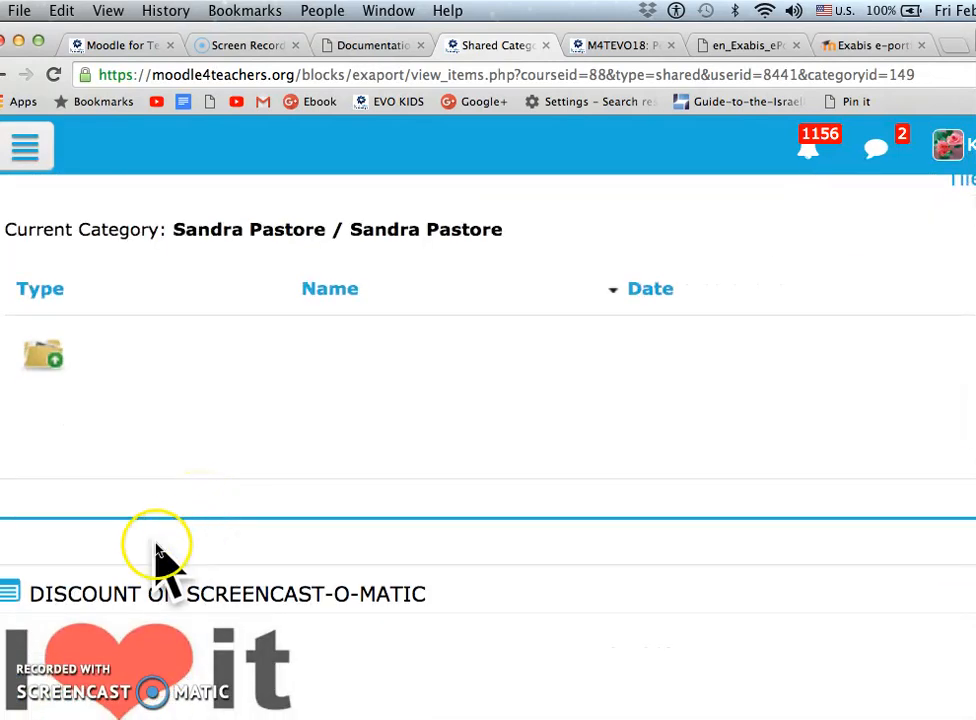
{"action": "scroll", "coordinate": [160, 555], "scroll_direction": "up", "scroll_amount": 5}
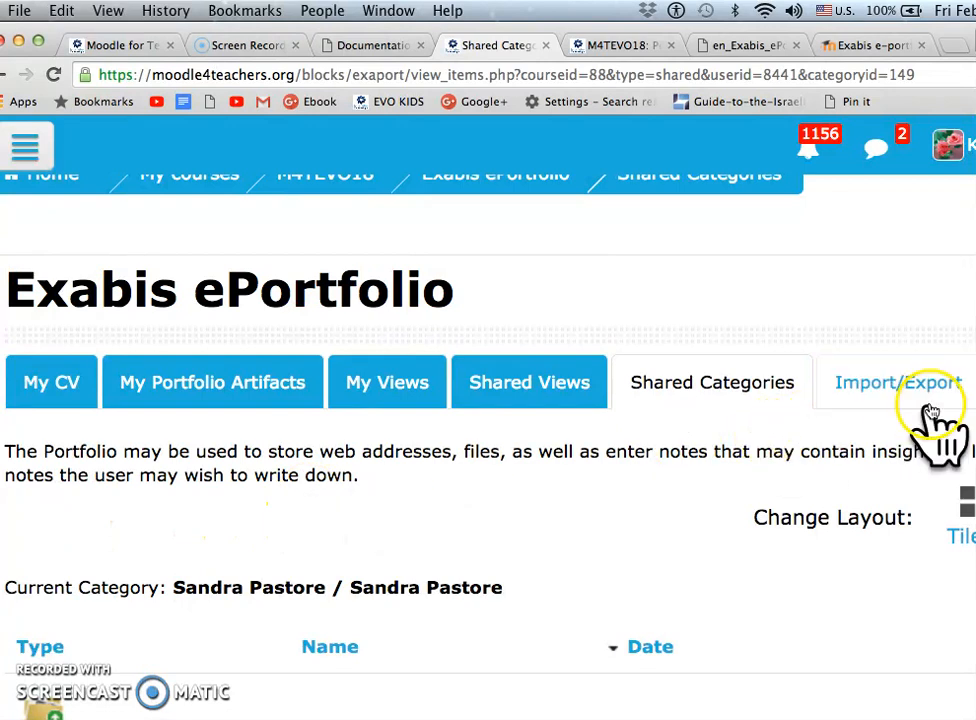